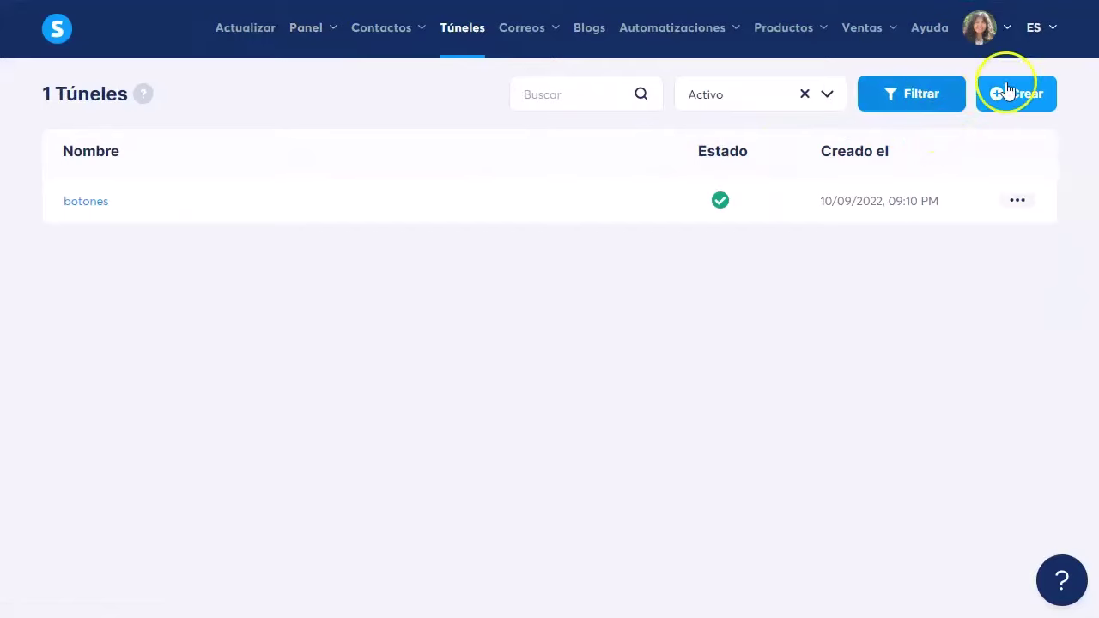
Step: Create a product-selling funnel named 'plantillas de email' with Dólar estadounidense as the currency
click(1009, 93)
click(630, 303)
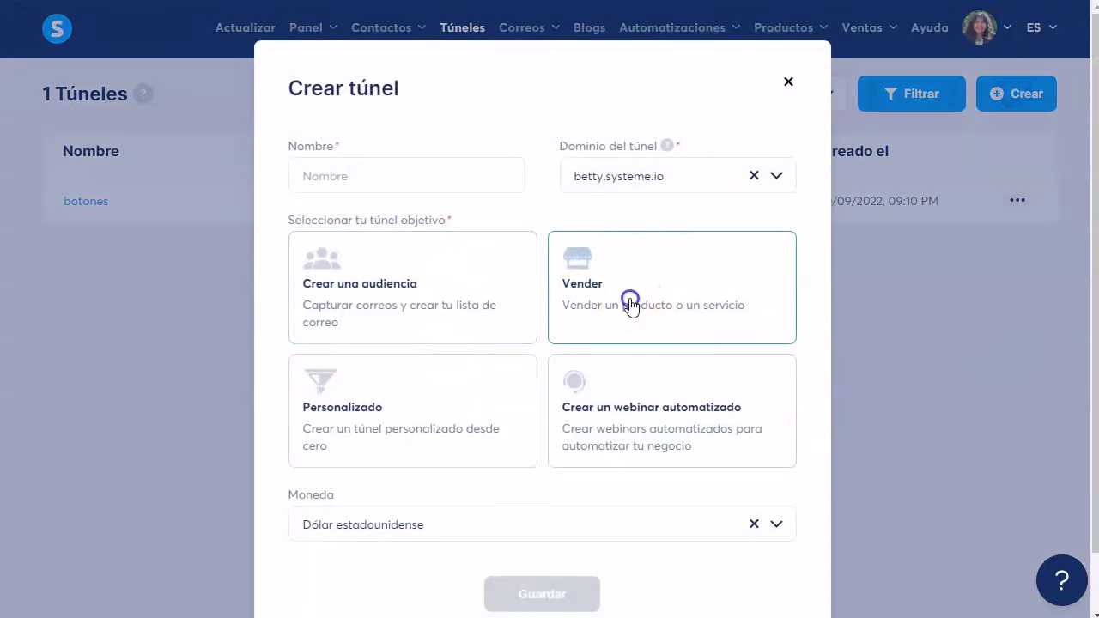
click(432, 176)
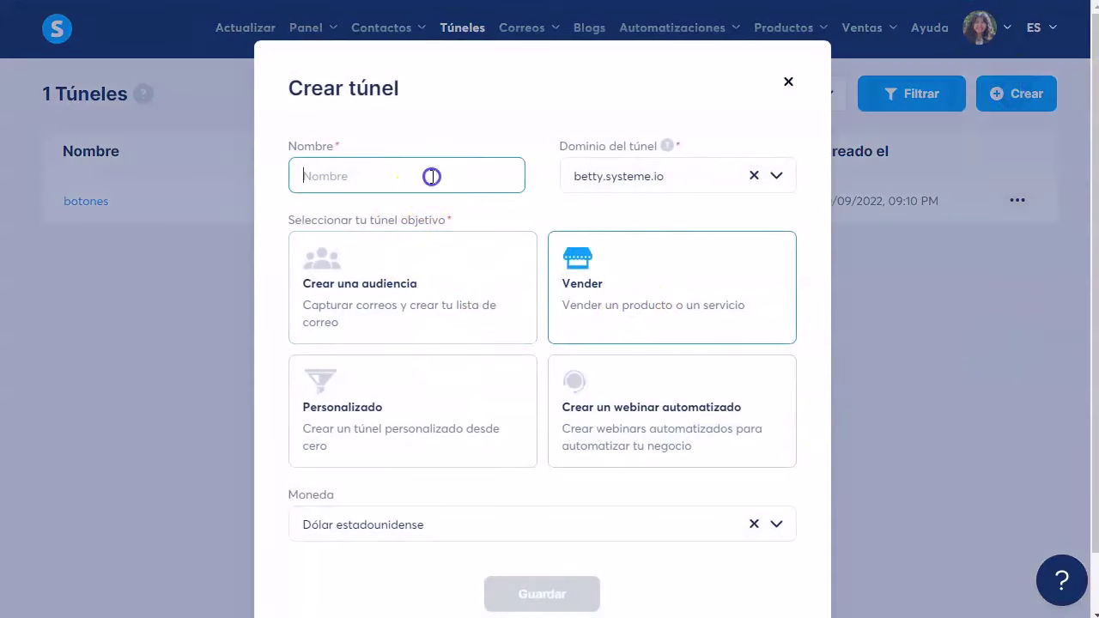
text(plantillas de email)
scroll(755, 430, down, 1)
click(777, 459)
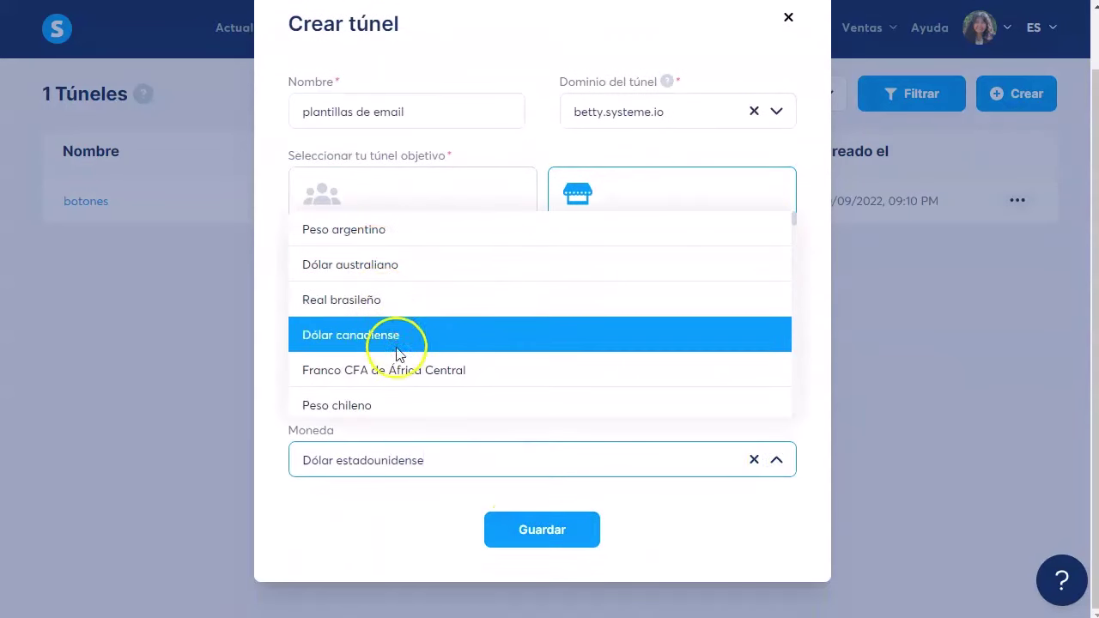
click(712, 521)
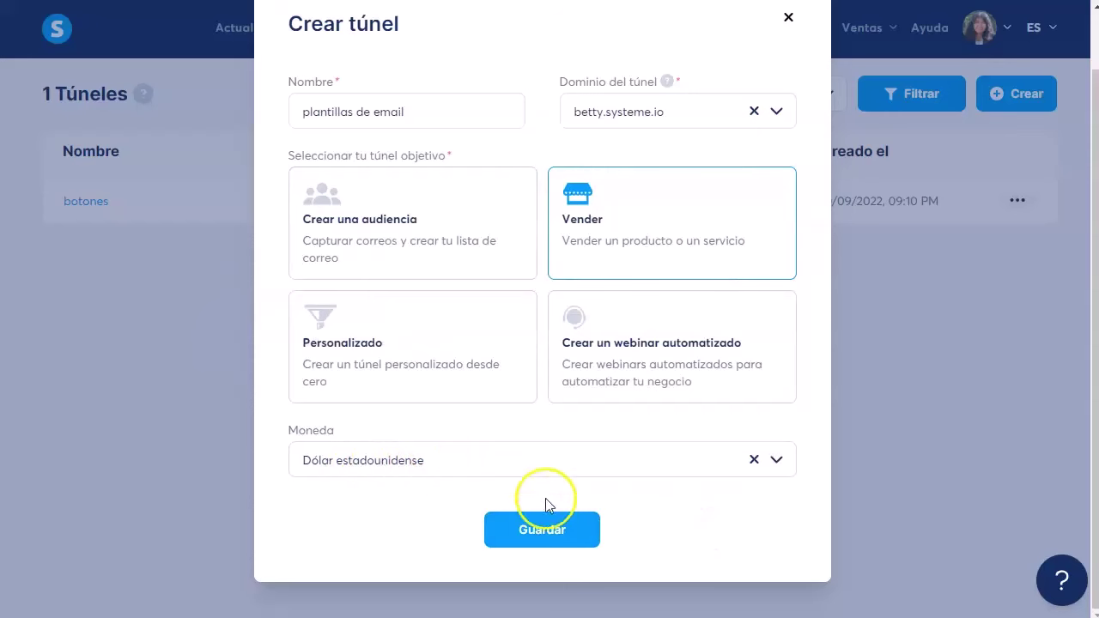
click(542, 530)
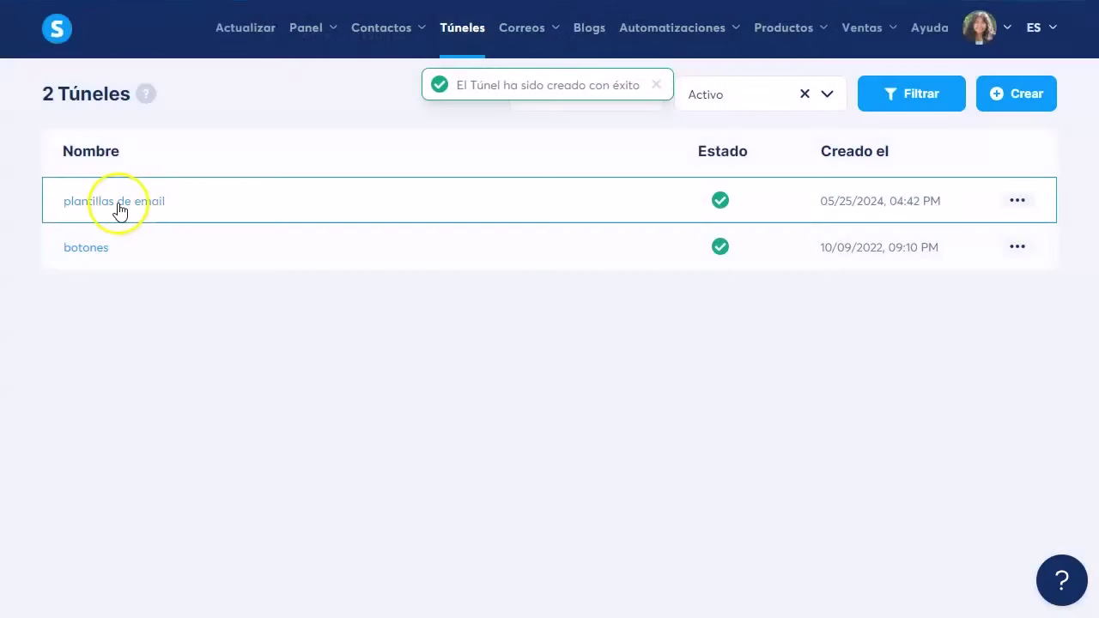
Step: Open the plantillas de email funnel and list payment-page templates at 15 per page
click(127, 205)
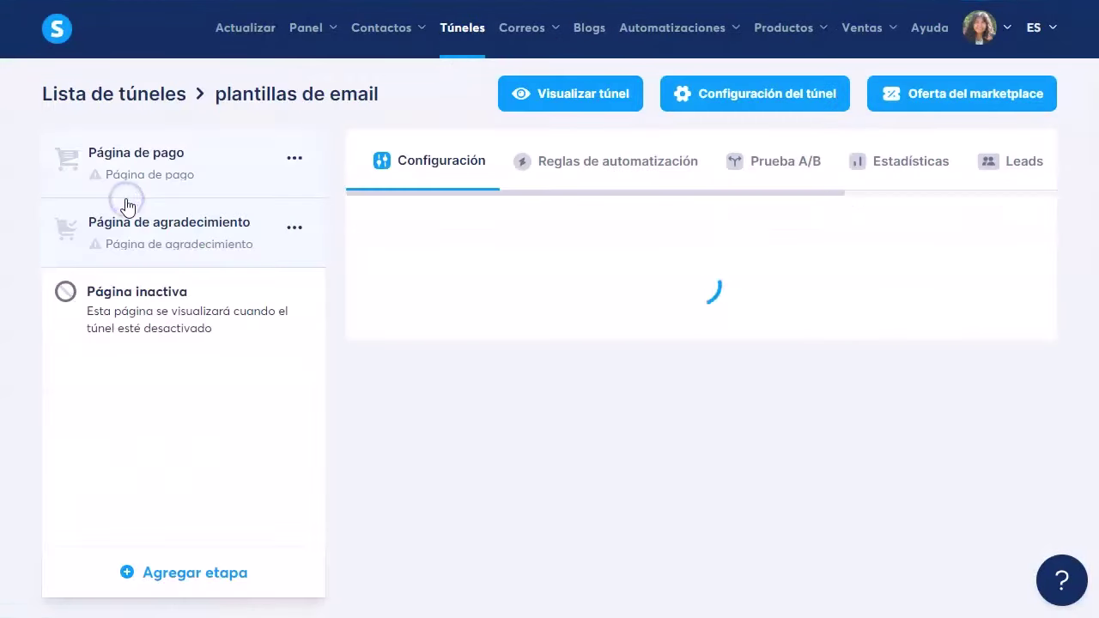
mouse_move(730, 306)
scroll(684, 437, down, 10)
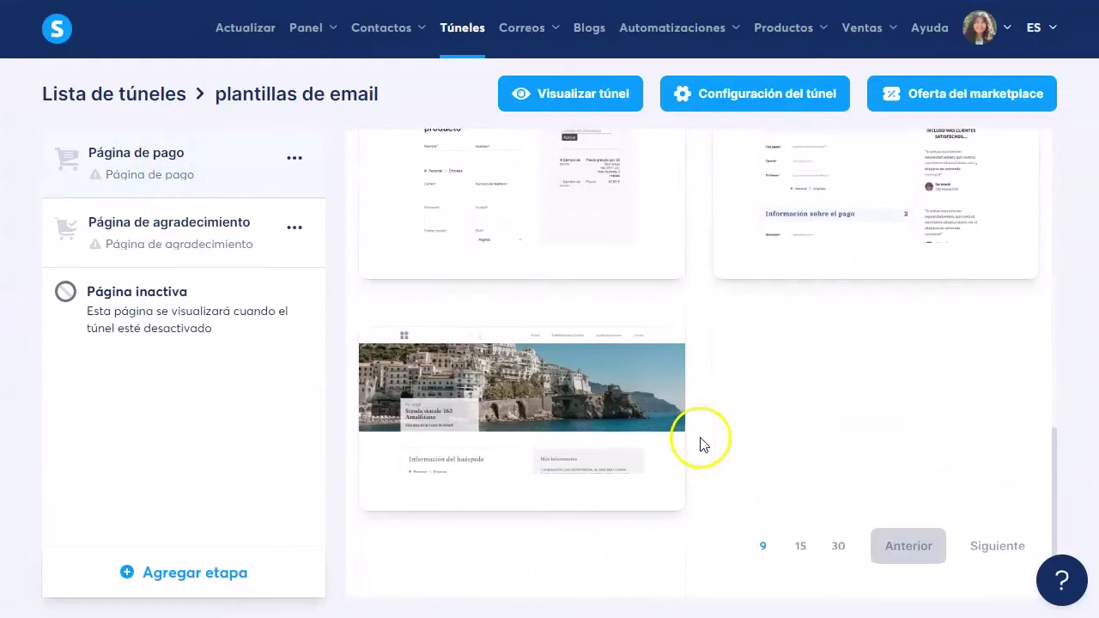
scroll(702, 441, up, 10)
click(135, 240)
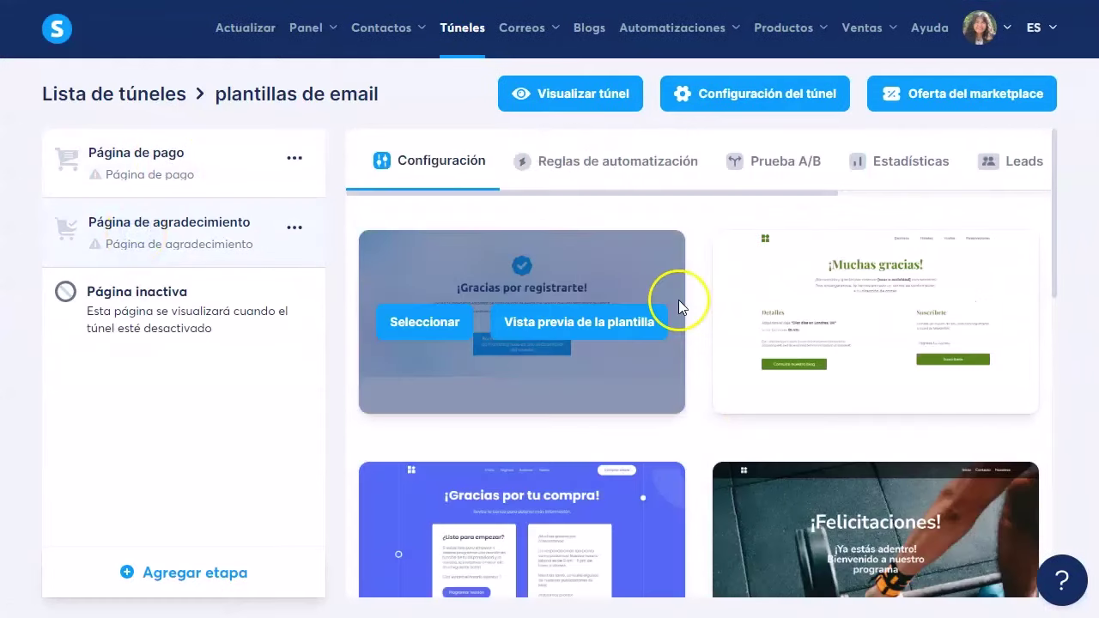
click(151, 151)
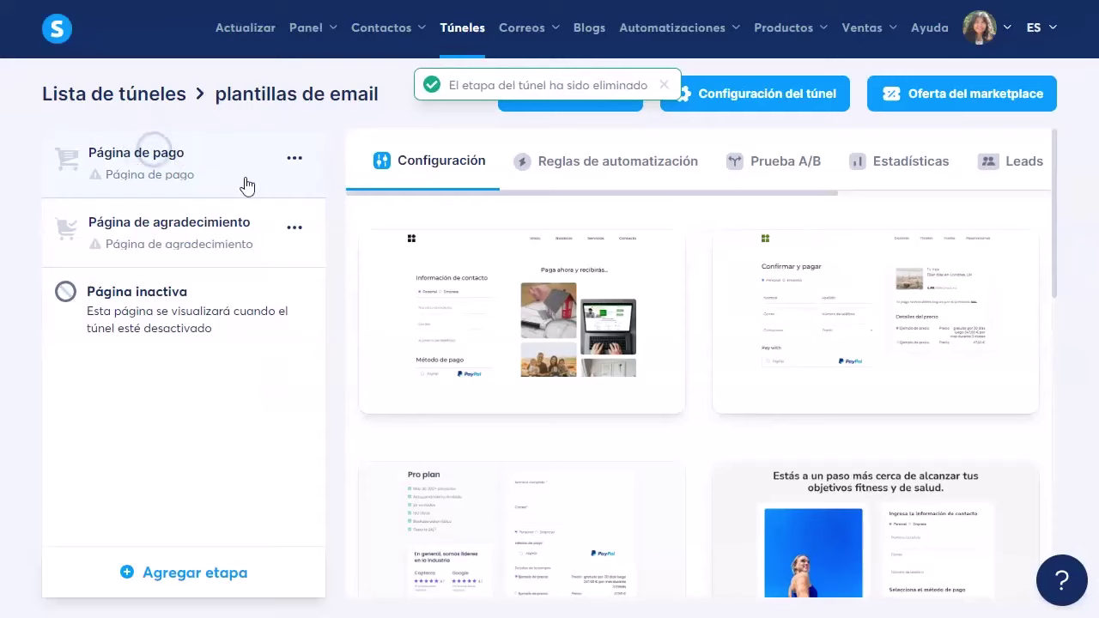
scroll(692, 418, down, 10)
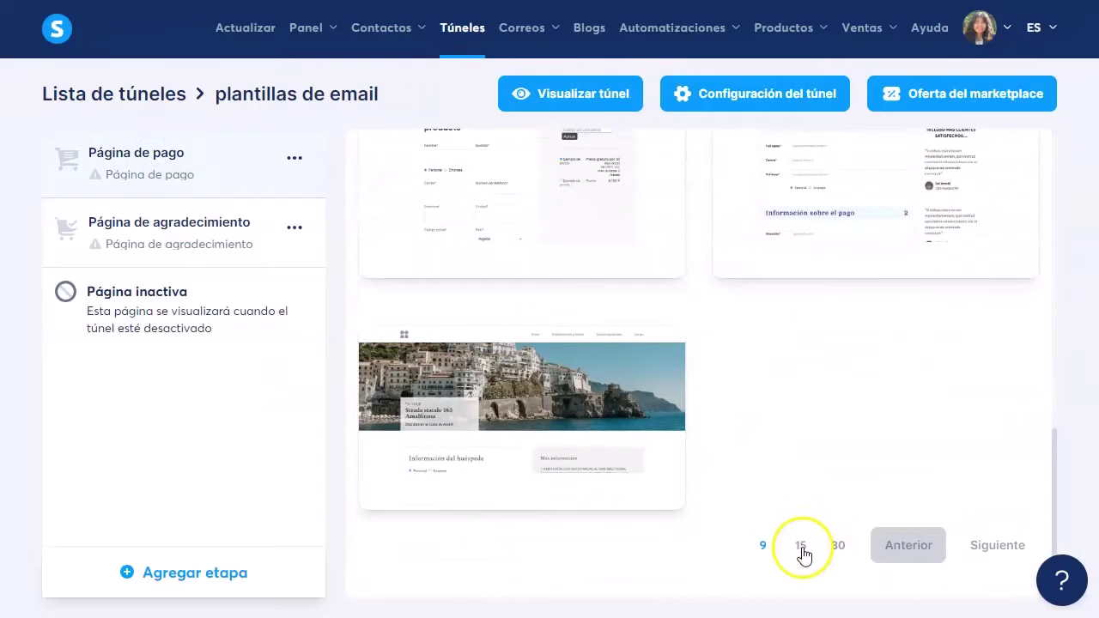
click(801, 547)
Step: Apply the Curso Turbo template, rename the payment page 'plantillas de email', and open it for editing
mouse_move(556, 325)
scroll(540, 356, down, 4)
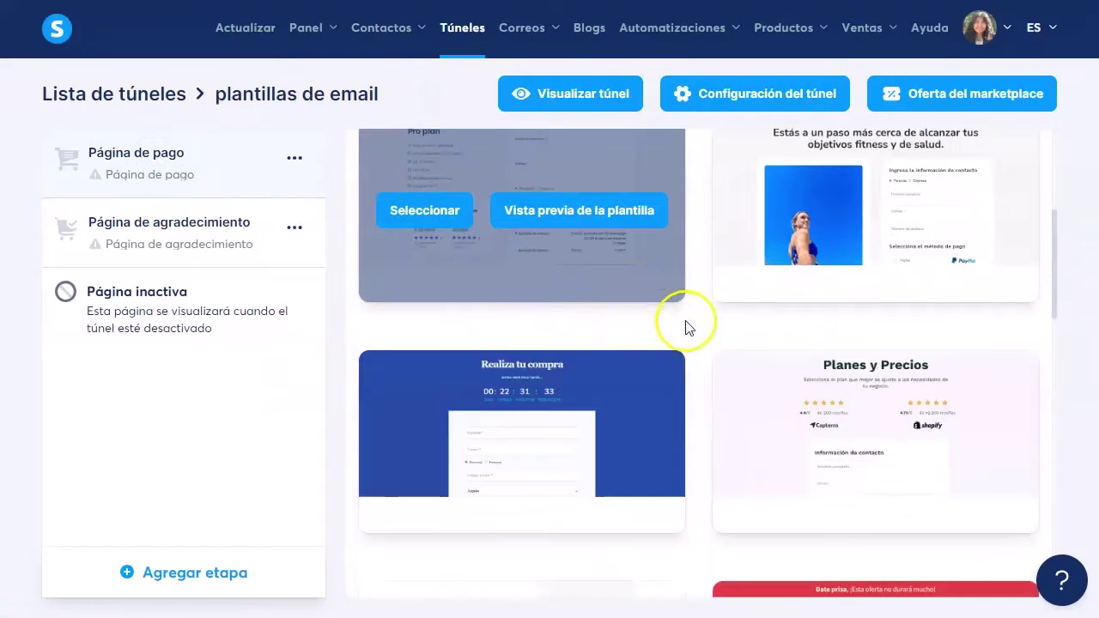
scroll(712, 437, down, 2)
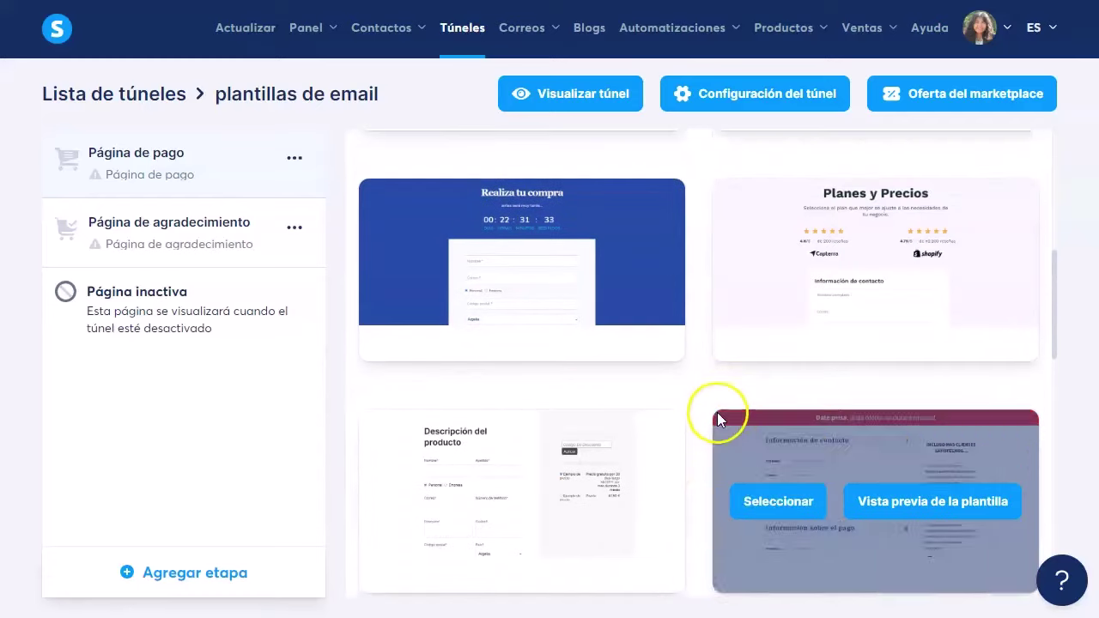
scroll(677, 418, down, 4)
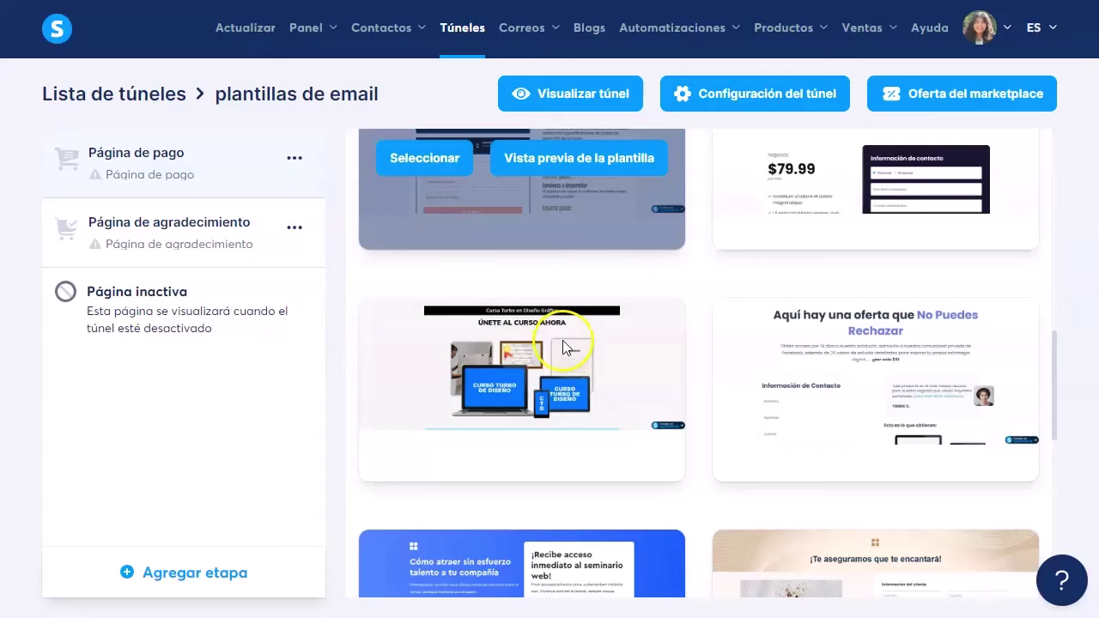
mouse_move(422, 389)
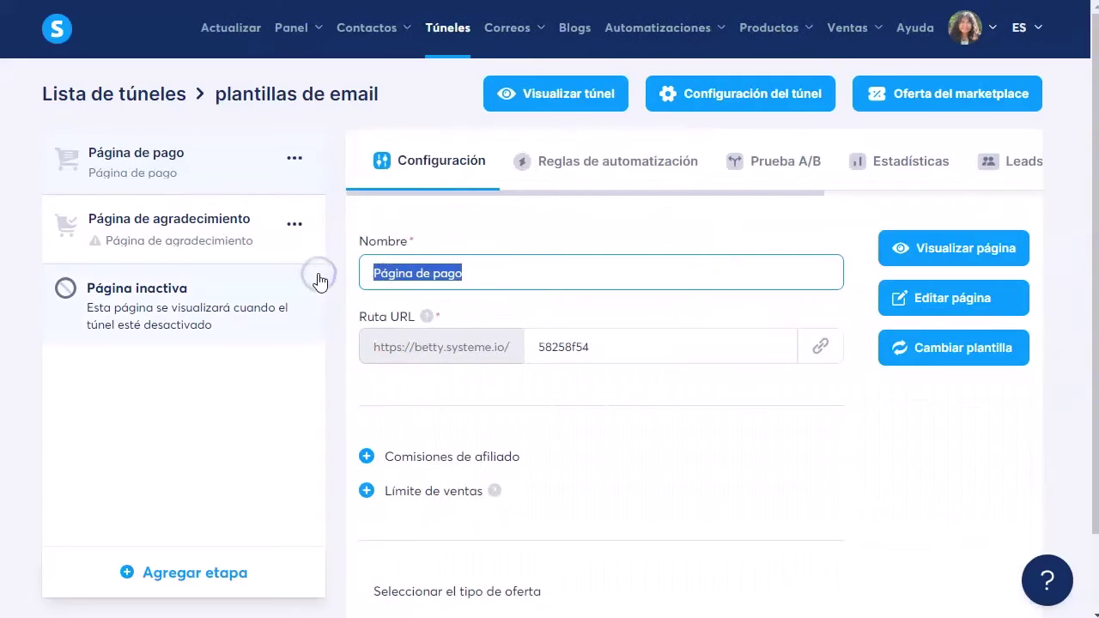
text(plantillas de email)
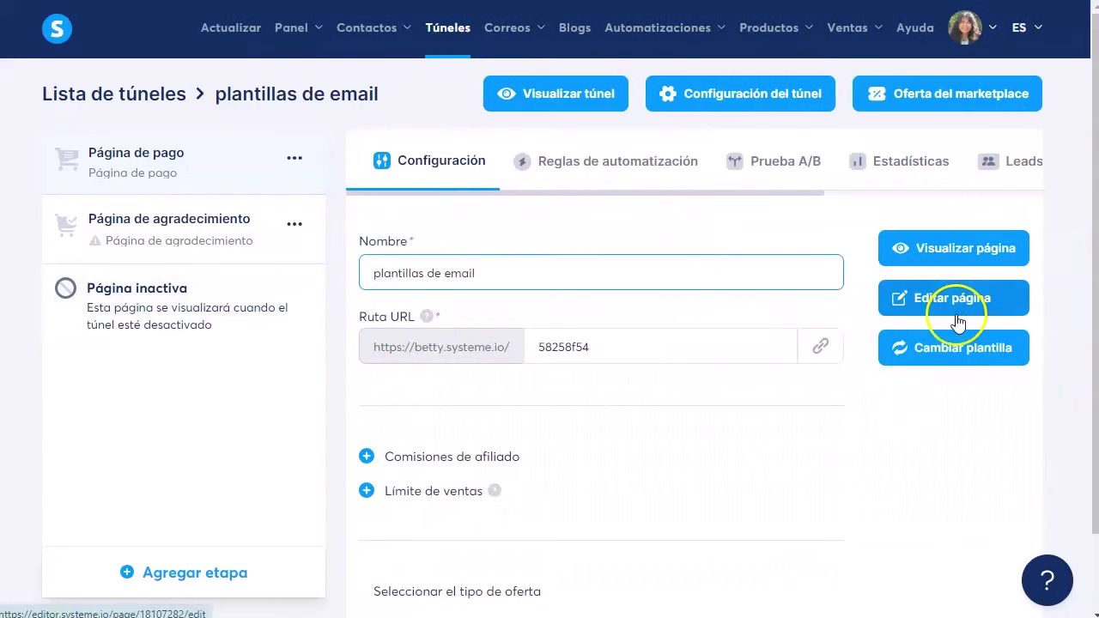
click(940, 298)
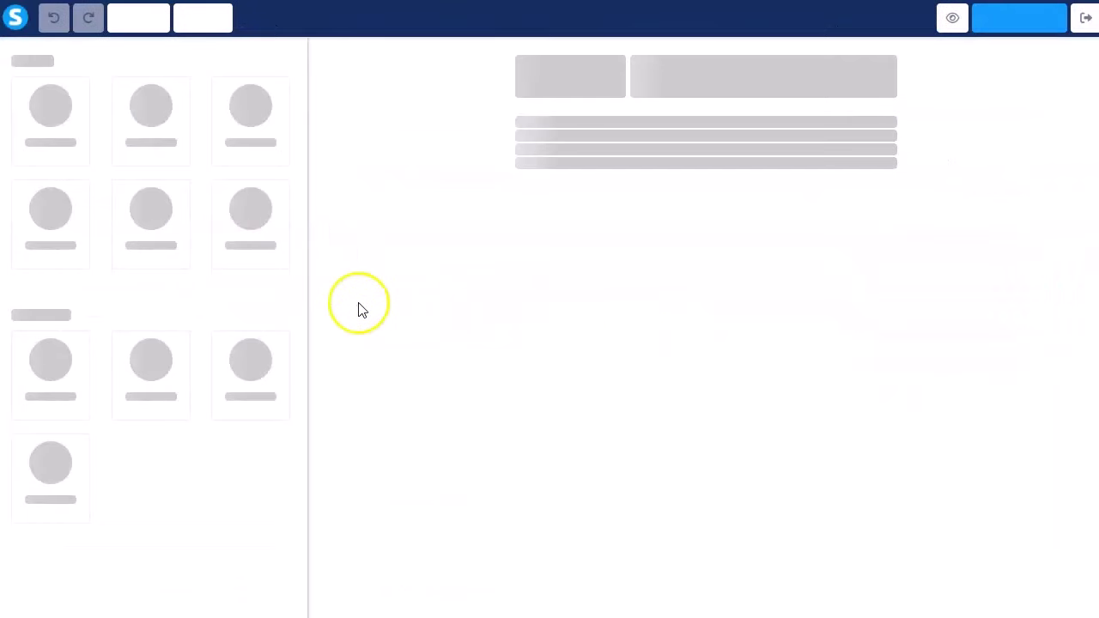
Step: Select the top banner text, then select the document title in Canva to copy it
click(658, 91)
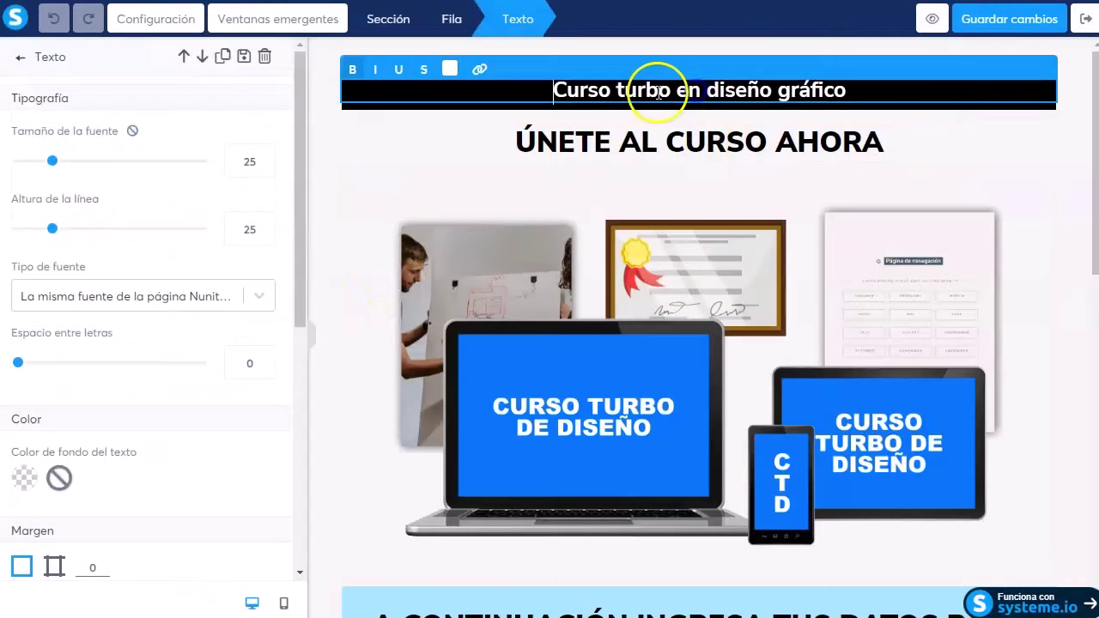
key(ctrl+a)
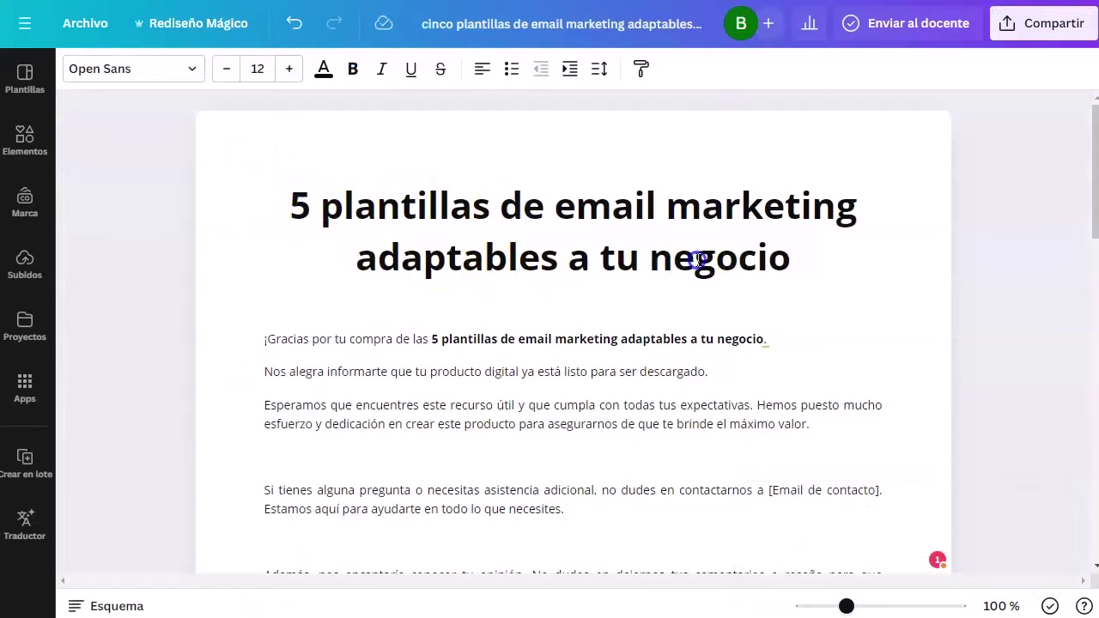
triple_click(490, 214)
key(ctrl+c)
scroll(581, 255, down, 1)
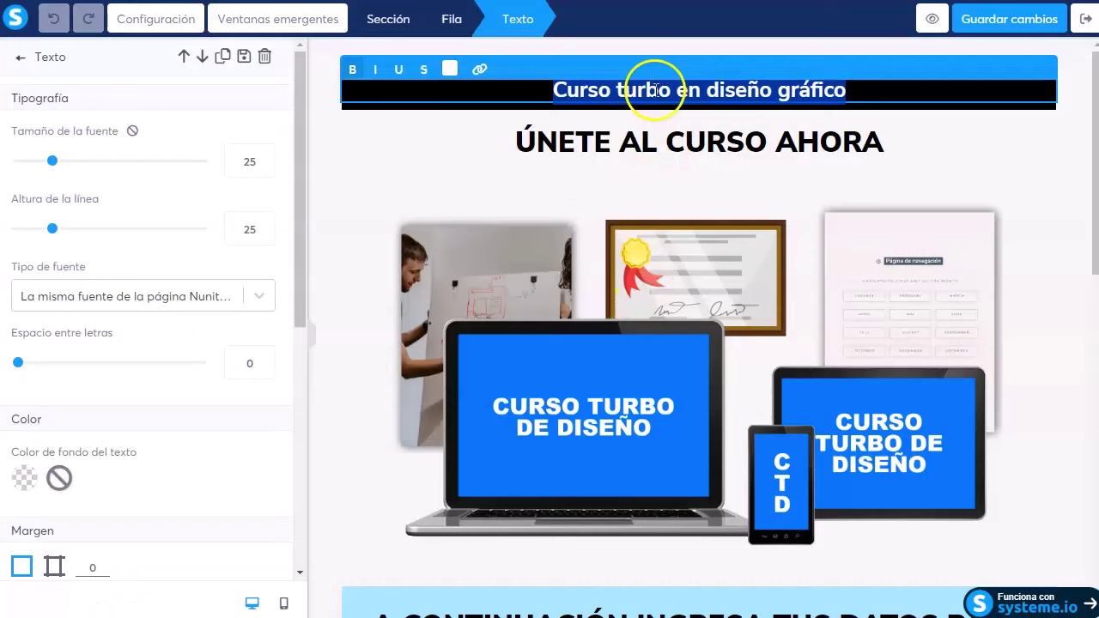
Step: Replace the ÚNETE AL CURSO AHORA heading with the copied email-templates title
click(656, 151)
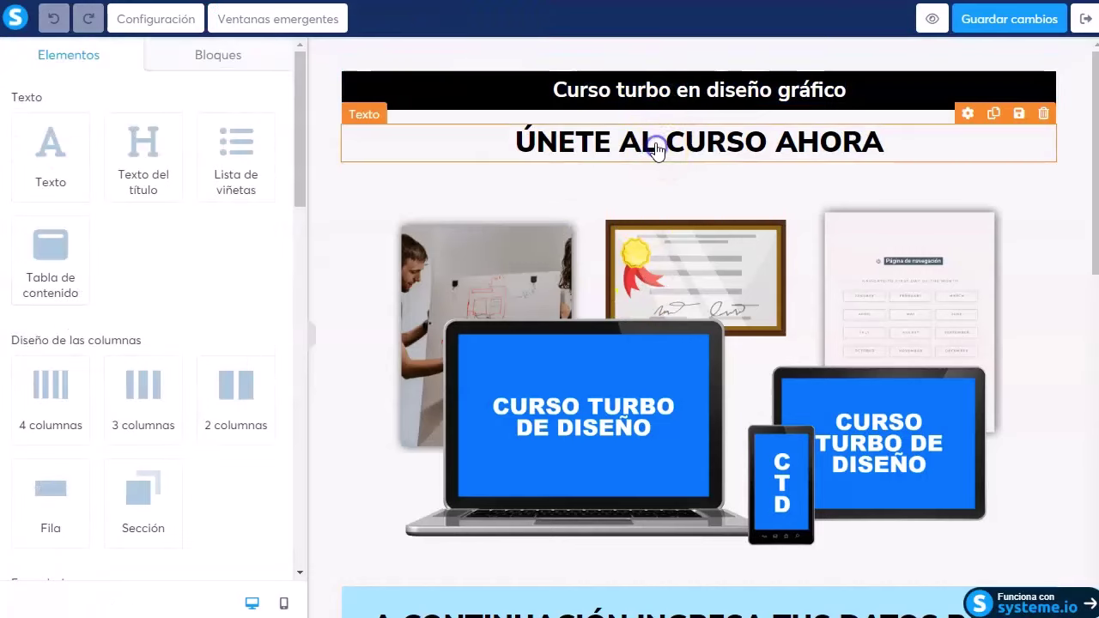
key(ctrl+a)
key(ctrl+v)
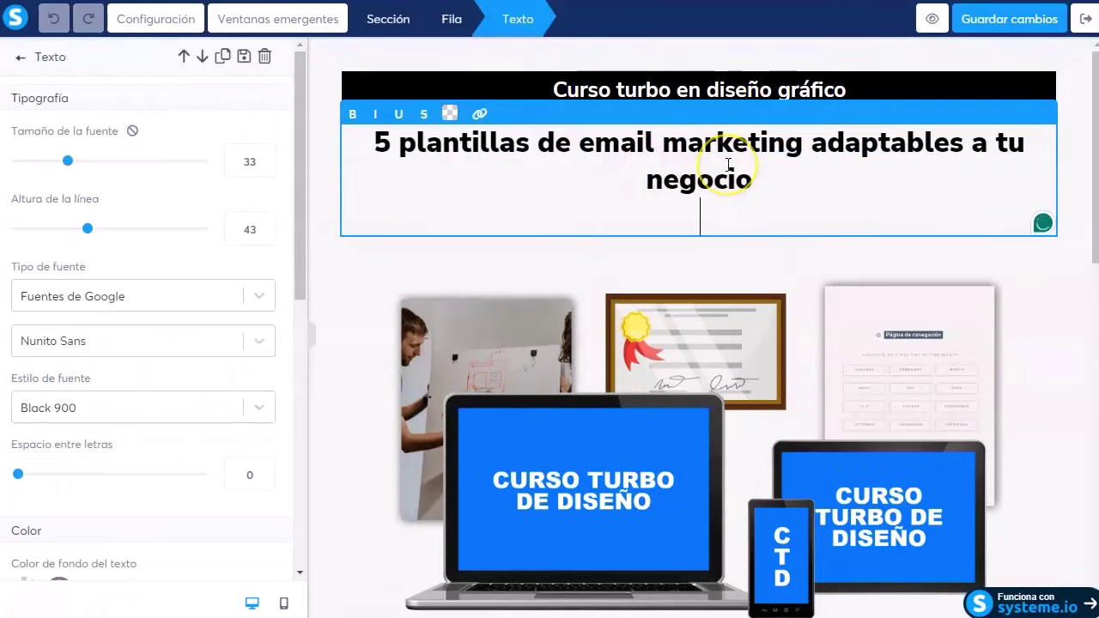
key(BackSpace)
Step: Change the top banner text to 'No sufras por no saber copy'
triple_click(687, 86)
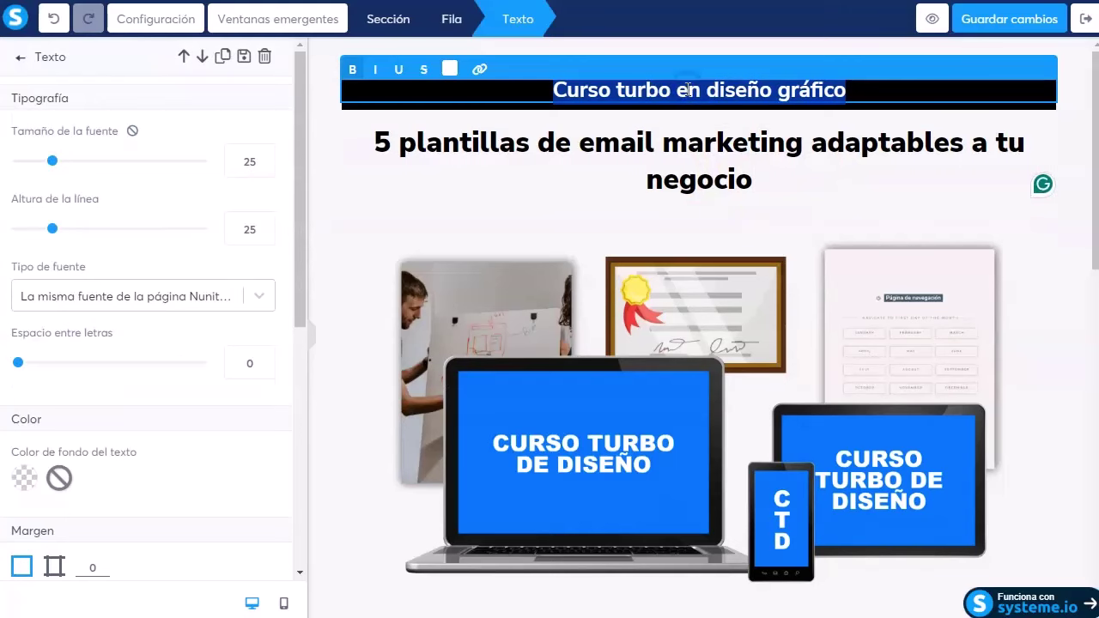
text(No suv)
key(BackSpace)
text(fras por no saber copy)
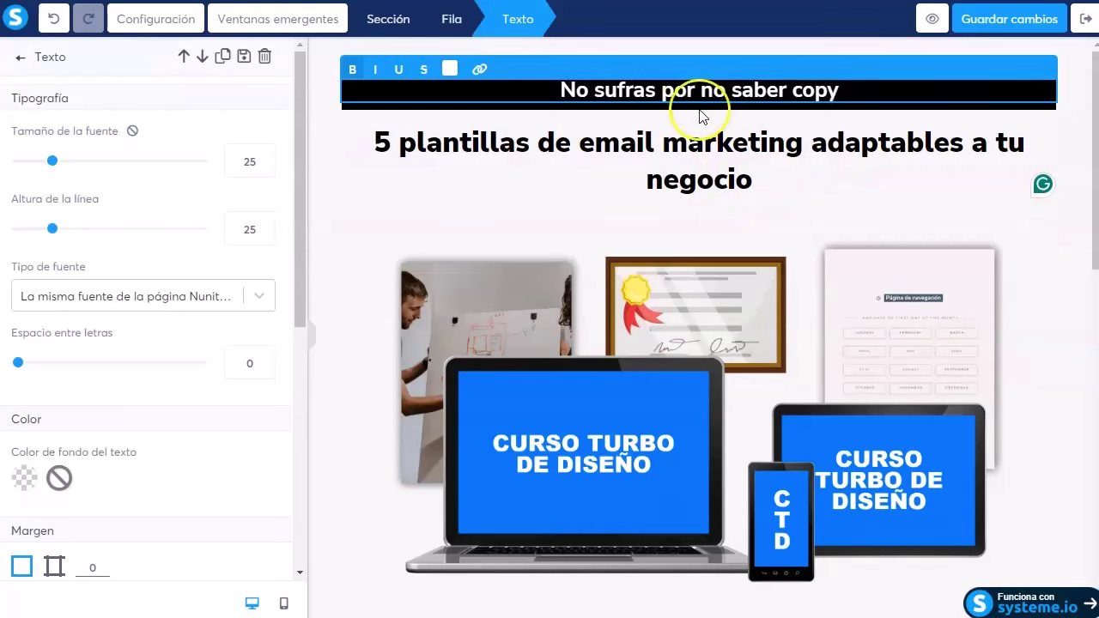
click(614, 199)
Step: Insert an empty row above the form heading
scroll(661, 273, down, 1)
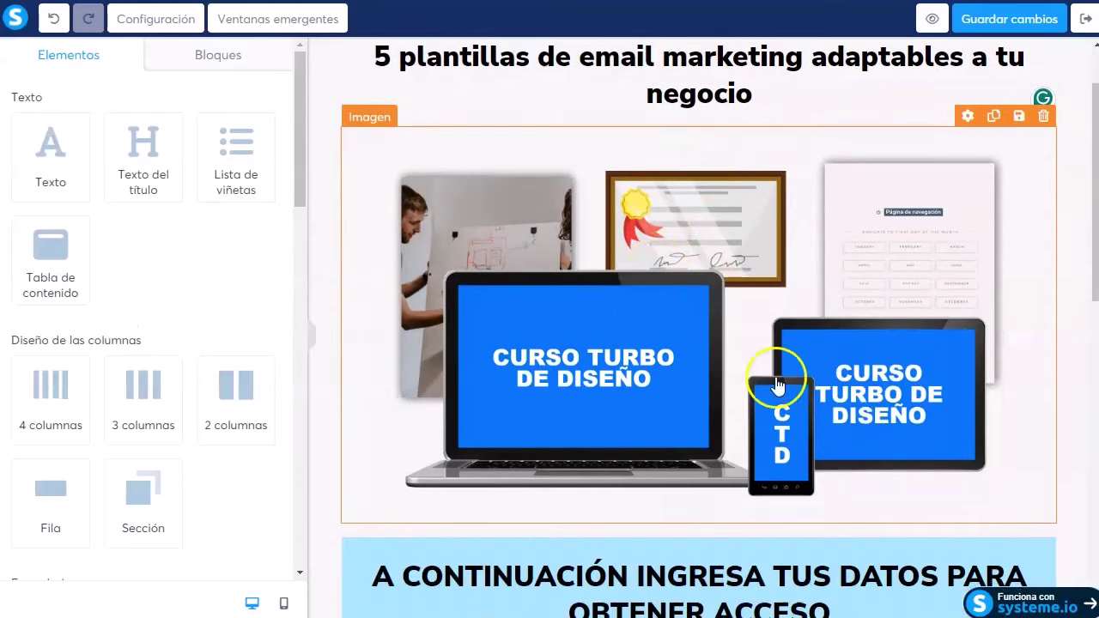
scroll(679, 245, up, 1)
scroll(509, 310, down, 4)
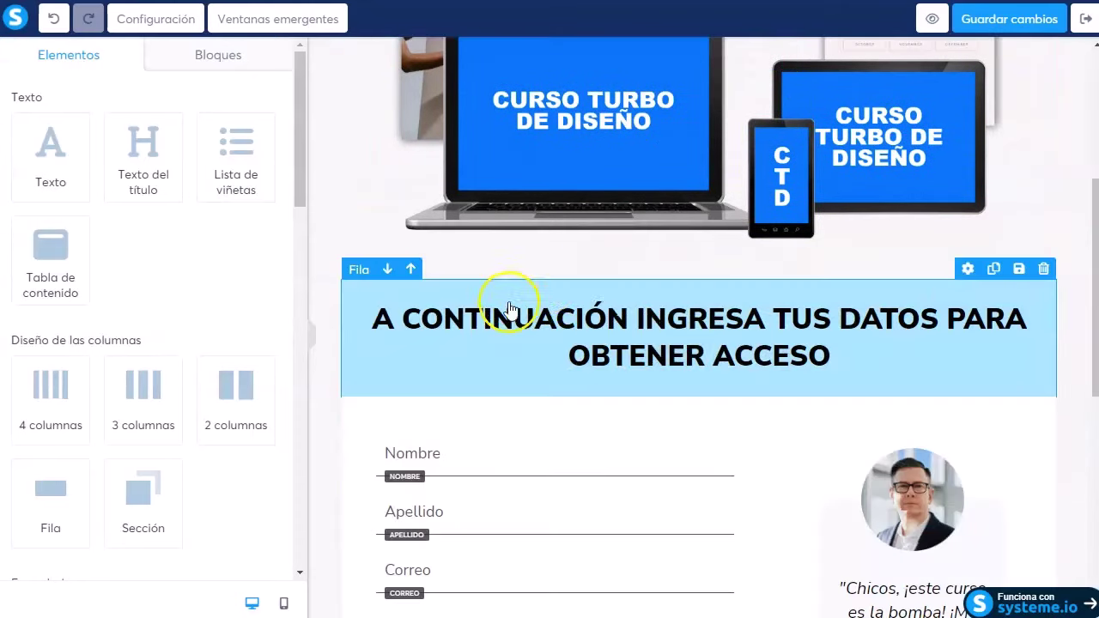
scroll(736, 278, up, 2)
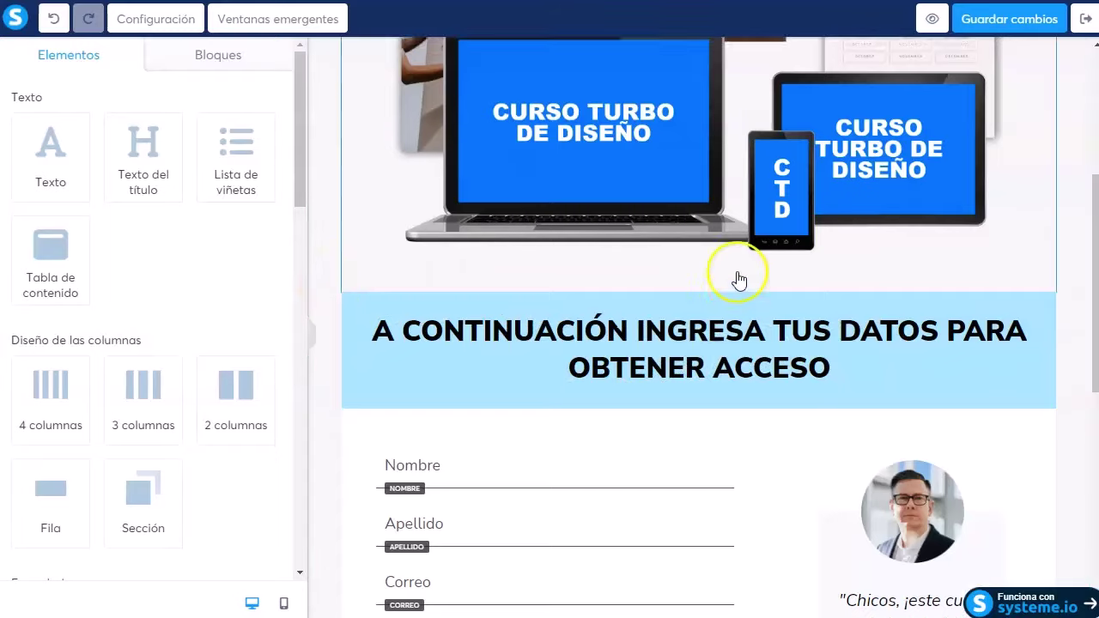
scroll(696, 315, down, 1)
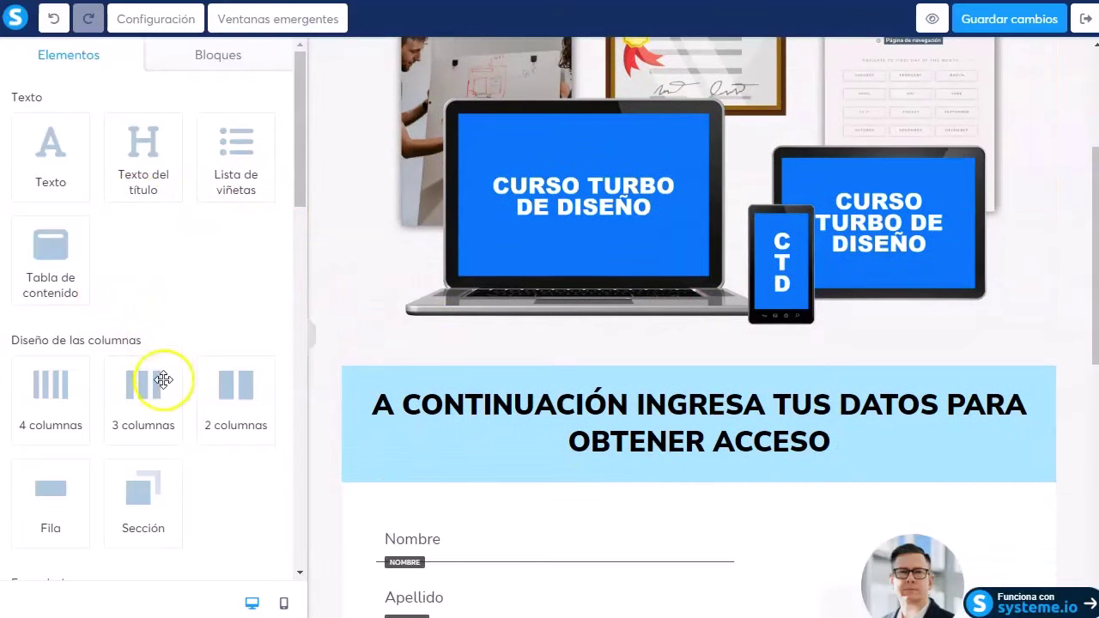
drag(35, 501, 452, 358)
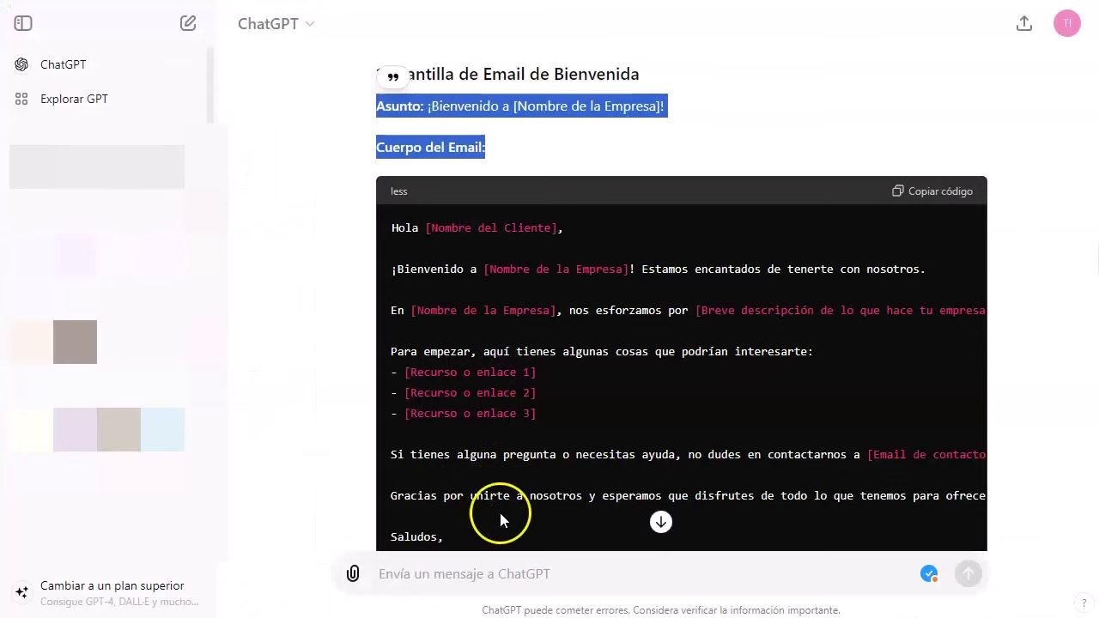
Step: Ask ChatGPT for persuasive landing-page copy with a powerful CTA, then select the generated CTA line
click(661, 521)
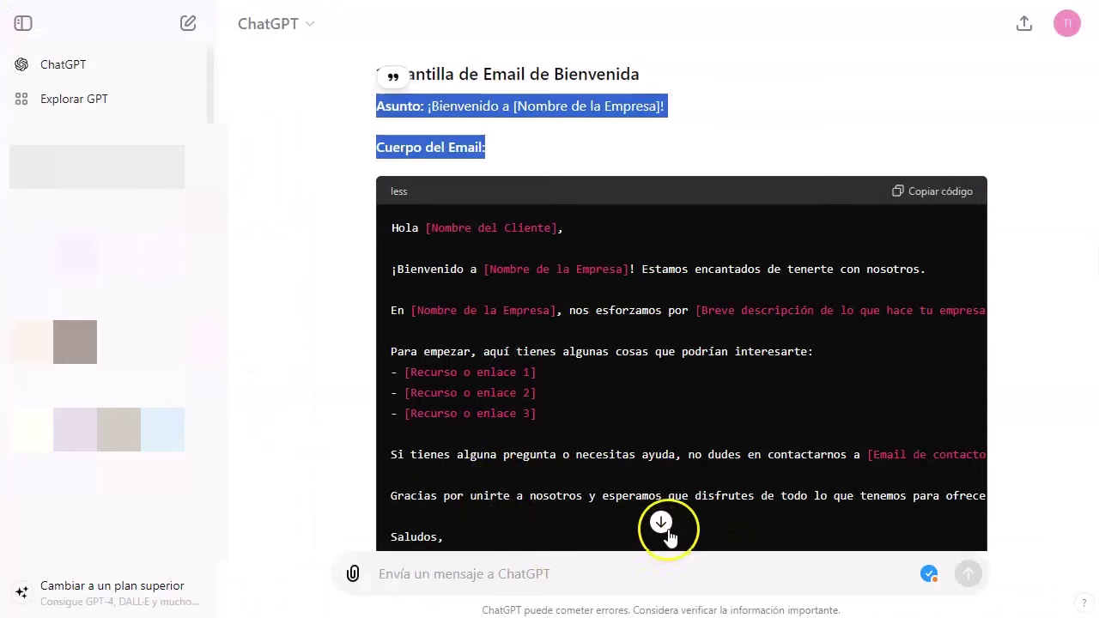
click(562, 574)
text(Escribe un texto muy persuasivo para mi landing page, que lleve a la gente a comprar mis plantillas de email marketing)
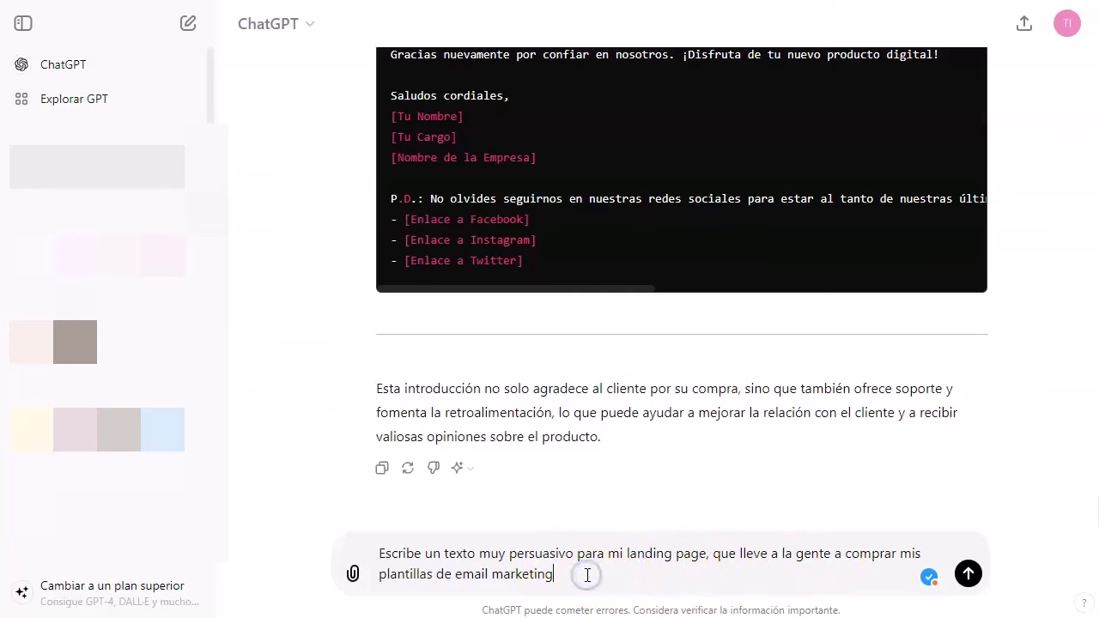
key(shift+Return)
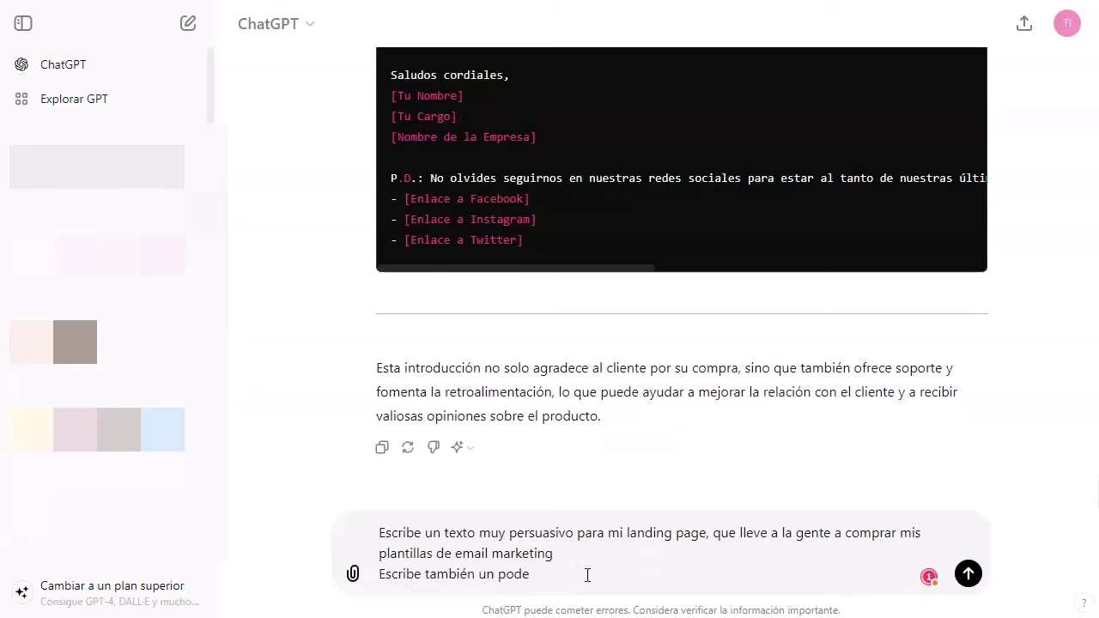
key(Return)
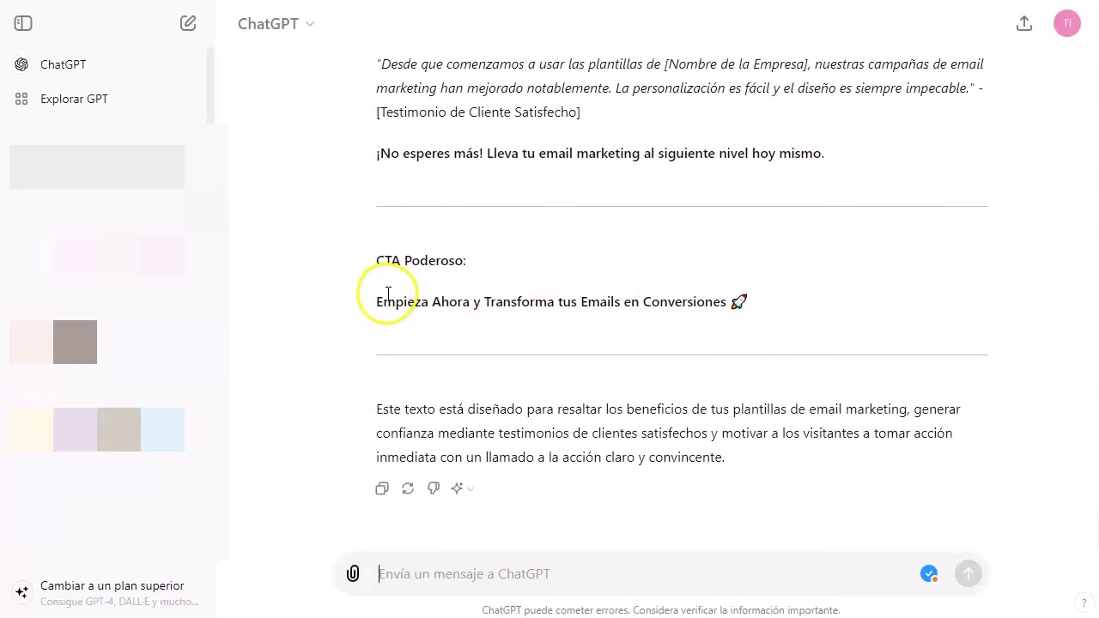
drag(389, 299, 739, 303)
key(ctrl+c)
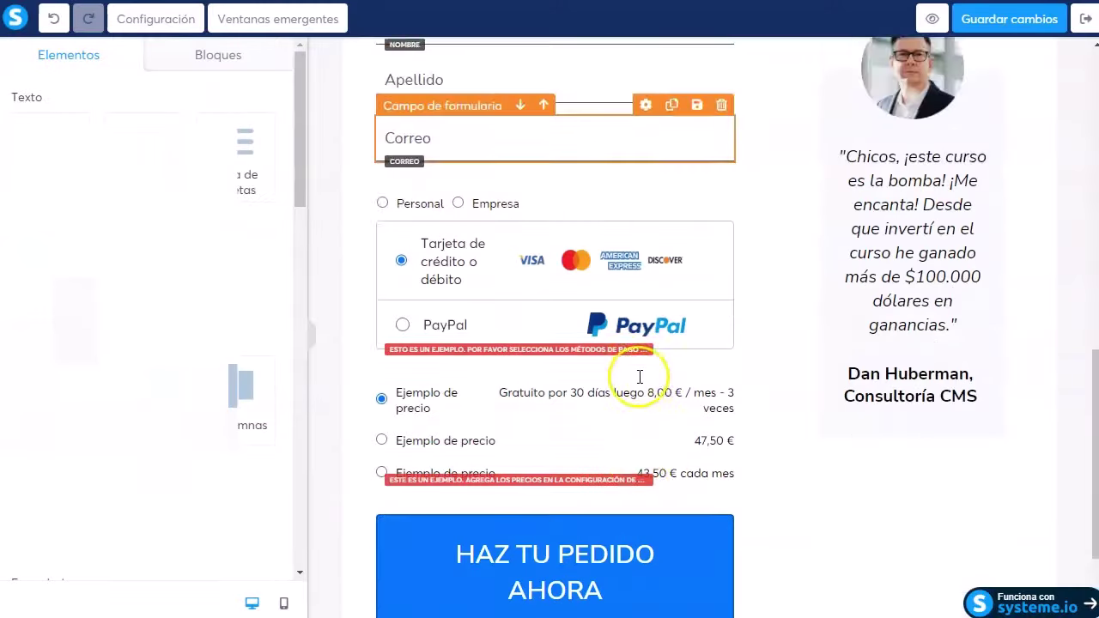
Step: Paste the copied CTA into the order button text, replacing HAZ TU PEDIDO AHORA
scroll(638, 343, down, 3)
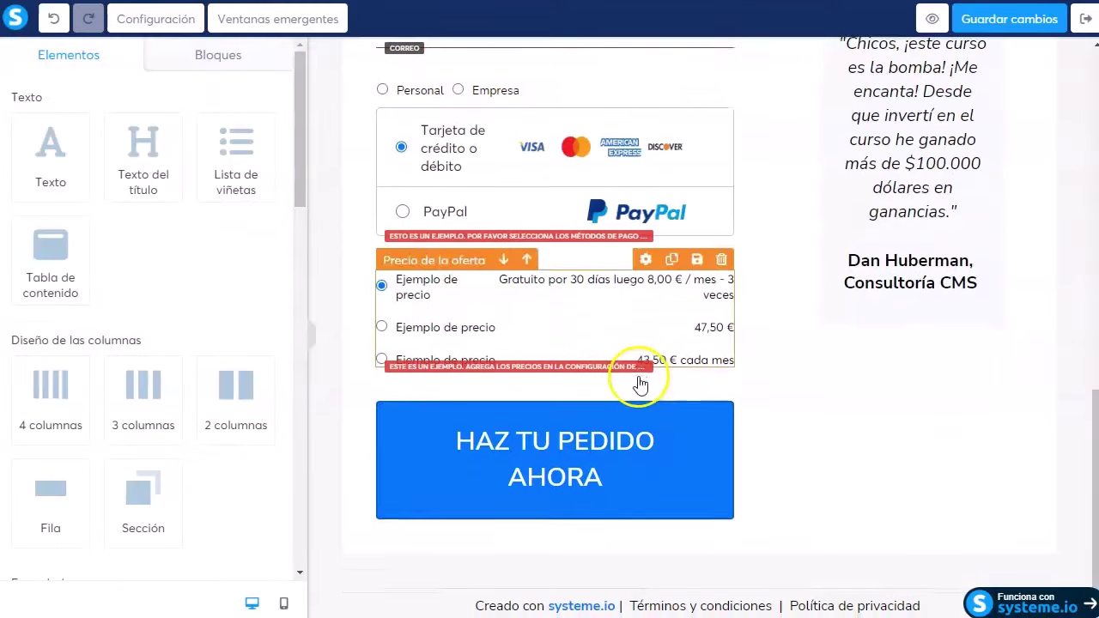
click(562, 429)
drag(150, 316, 10, 315)
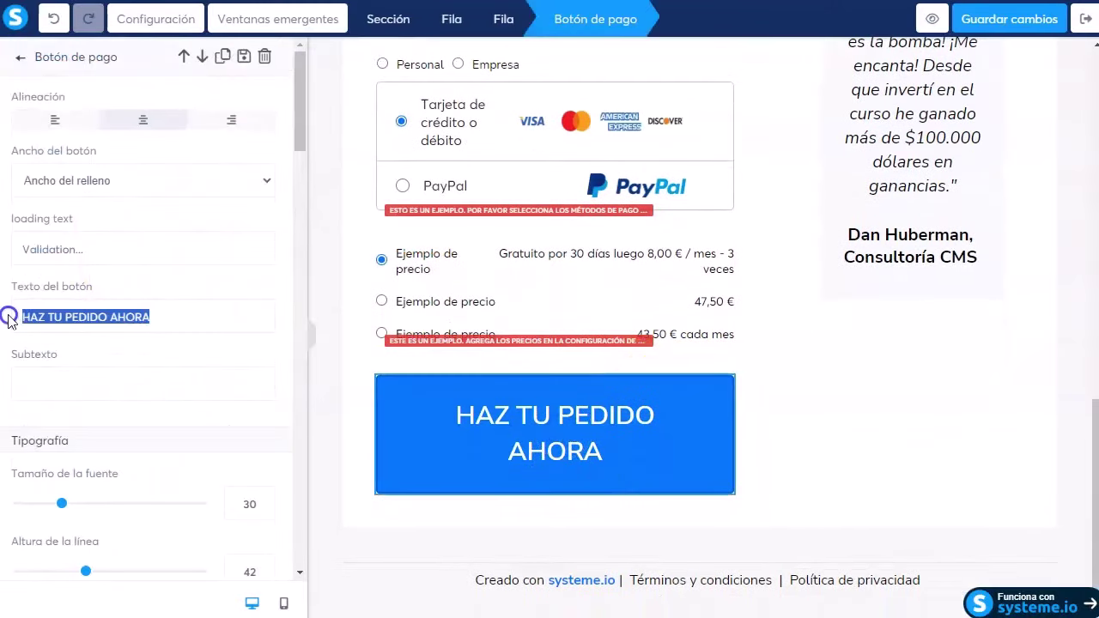
key(ctrl+v)
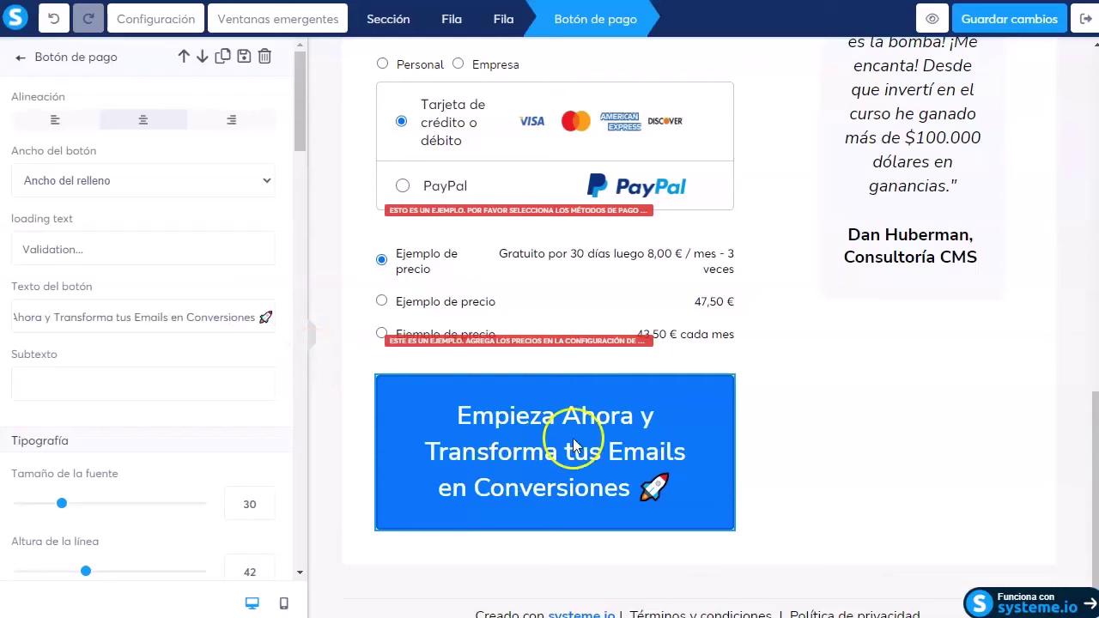
click(789, 479)
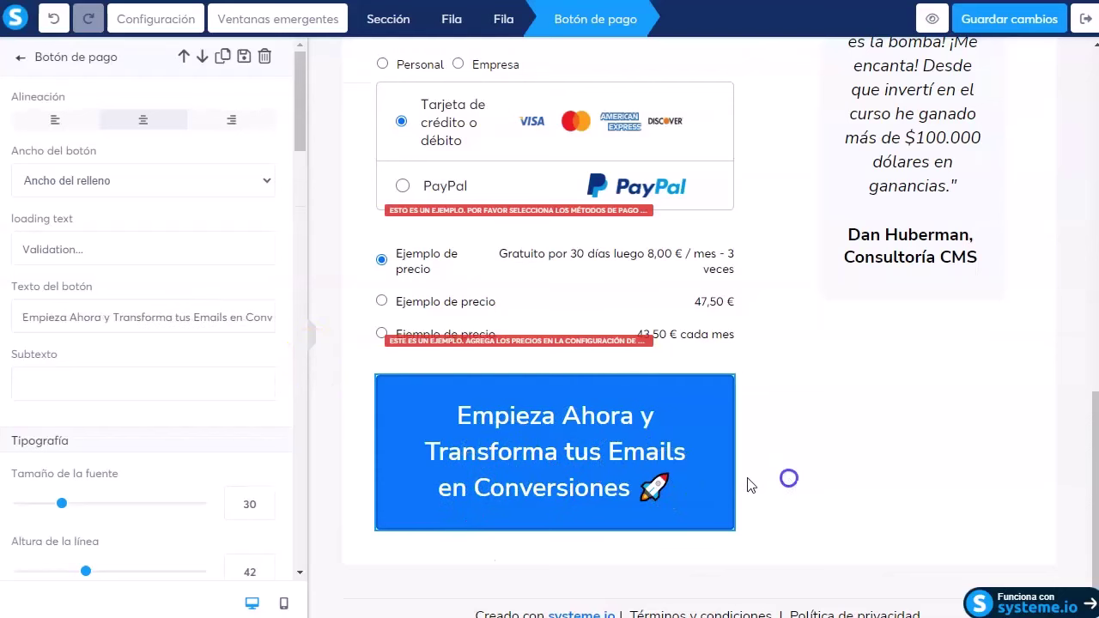
scroll(859, 343, up, 3)
scroll(919, 388, up, 1)
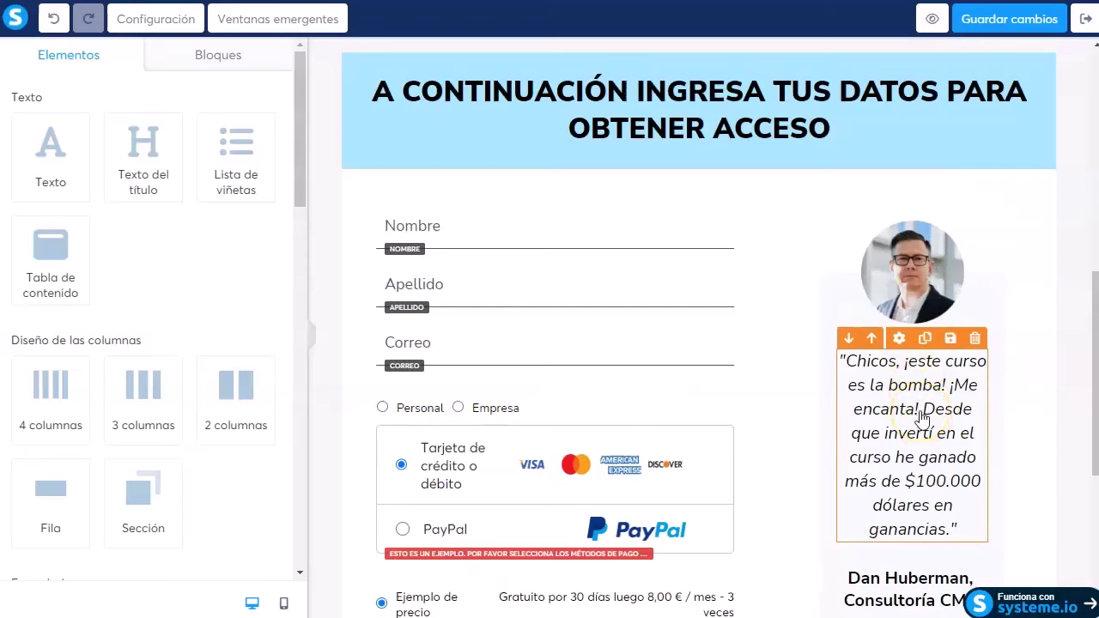
scroll(923, 418, up, 7)
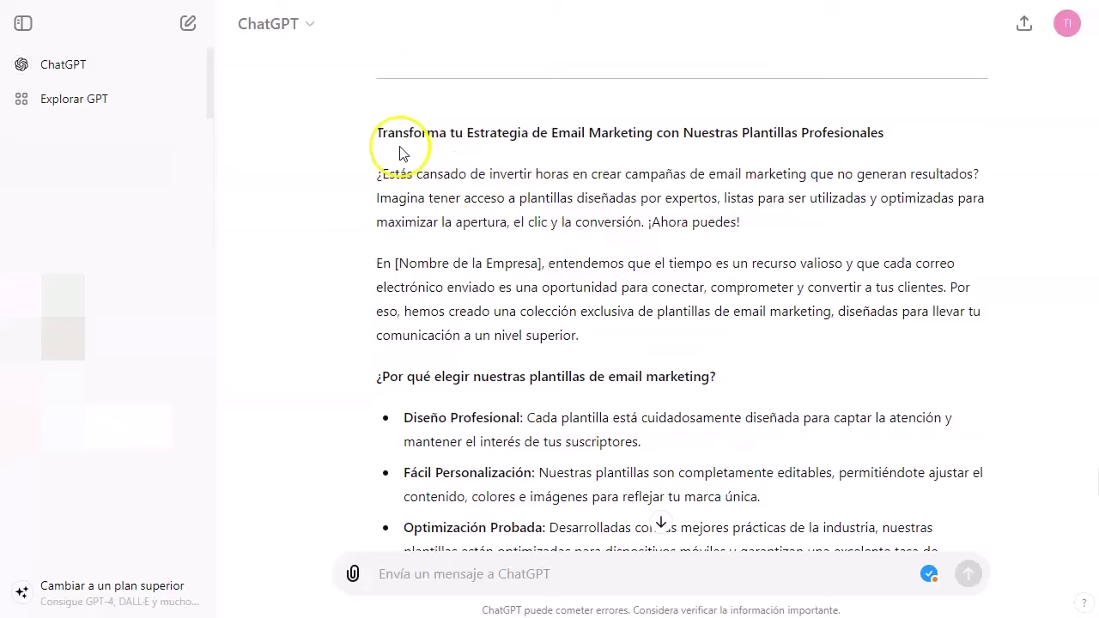
Step: Replace the top bar with 'Transforma tu Estrategia de Email Marketing con Nuestras Plantillas Profesionales'
drag(399, 153, 883, 129)
key(ctrl+c)
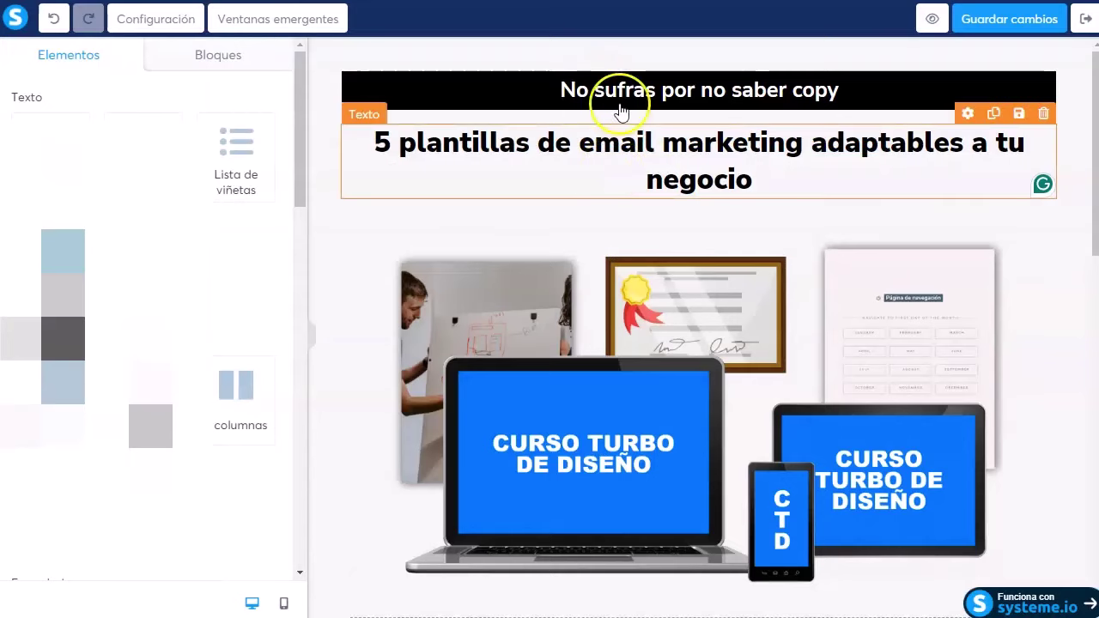
click(643, 81)
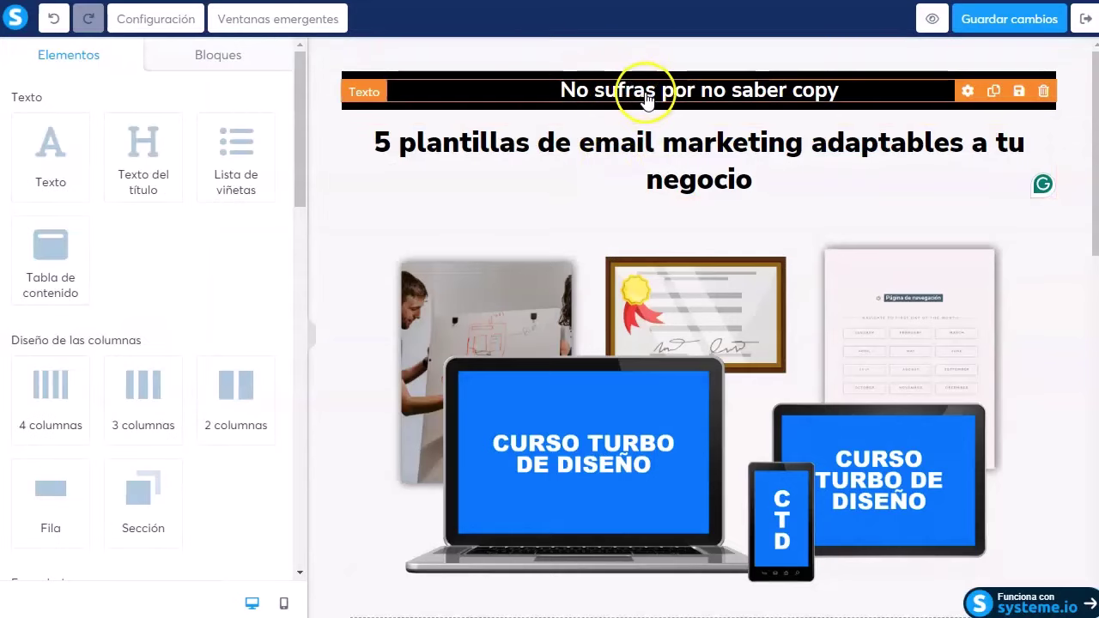
key(ctrl+a)
key(ctrl+v)
click(704, 184)
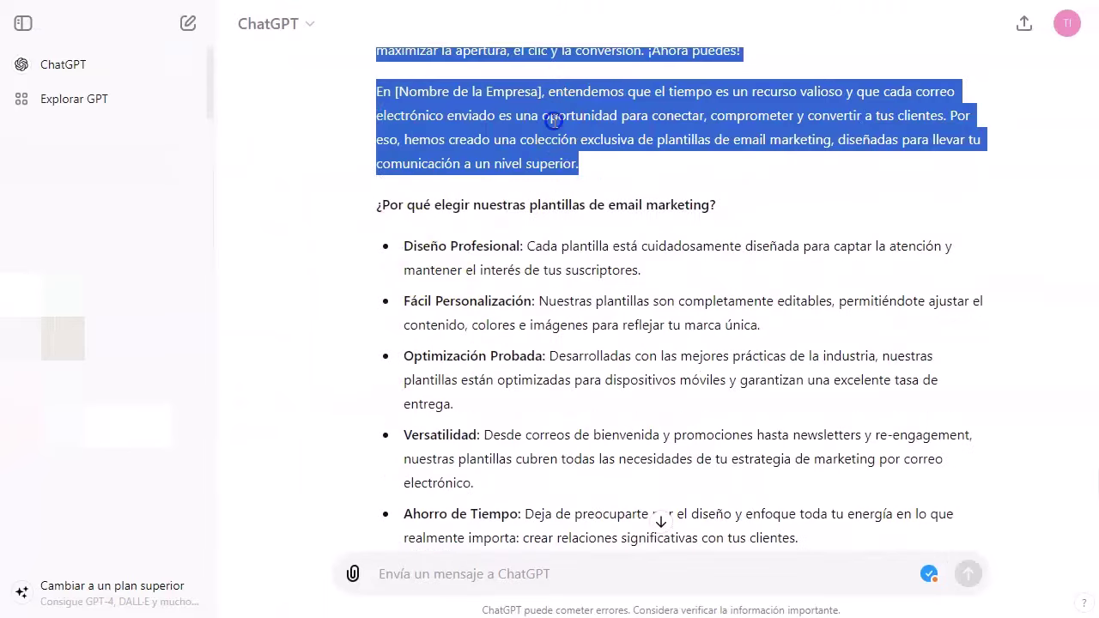
Step: Select the next block of ChatGPT's reply for copying
click(553, 120)
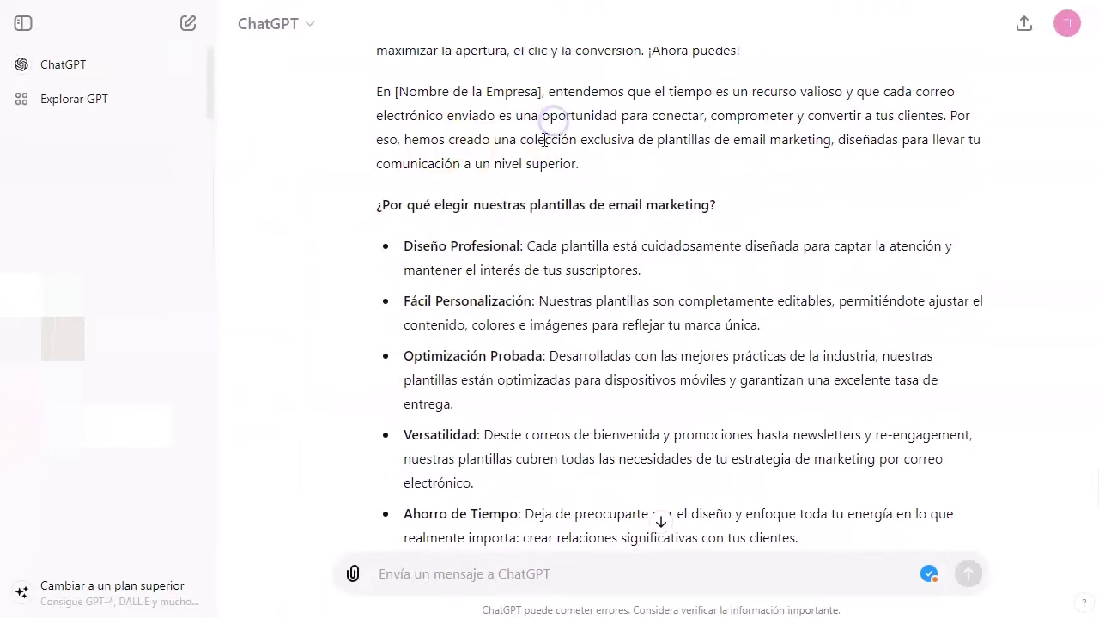
drag(400, 184, 801, 260)
scroll(540, 317, down, 3)
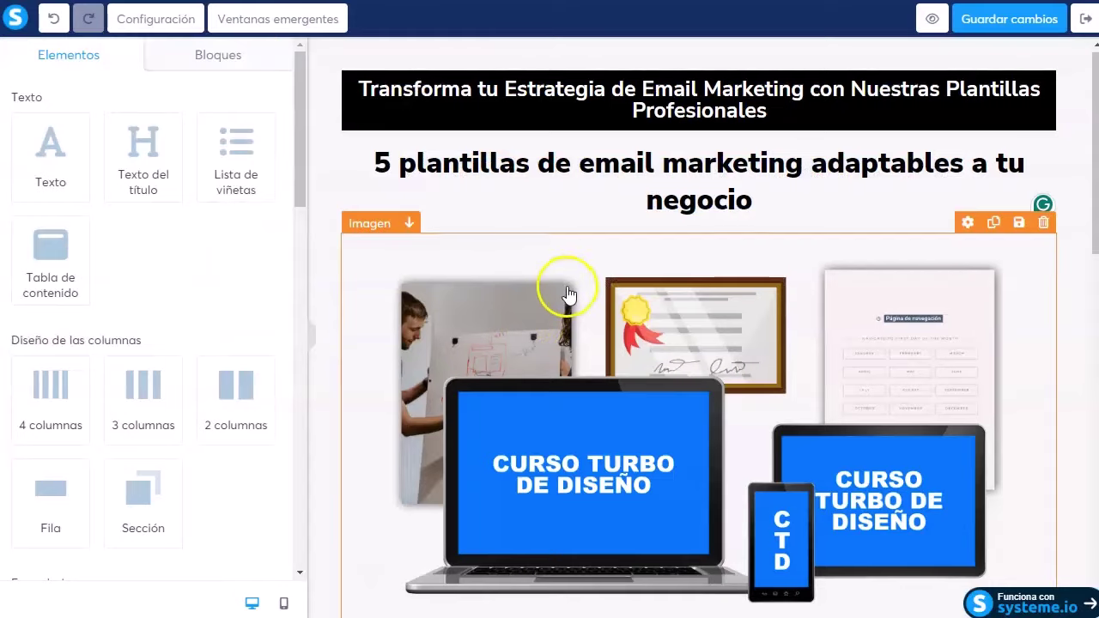
scroll(564, 290, down, 5)
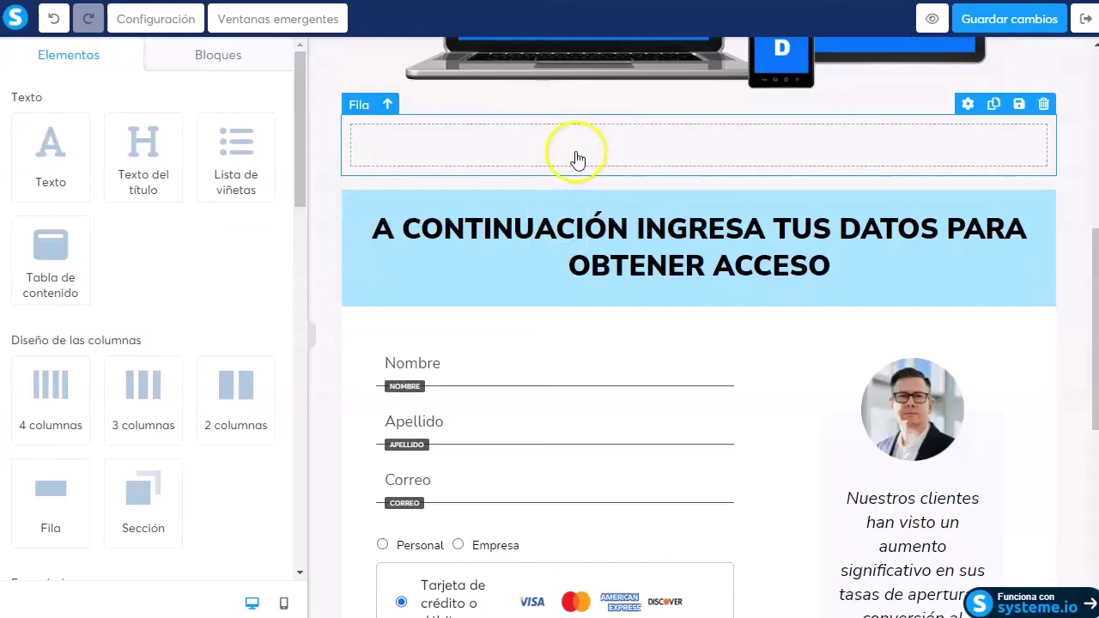
Step: Add a text block reading '¿Por qué elegir nuestras plantillas de email marketing?' into the empty row
drag(49, 142, 510, 147)
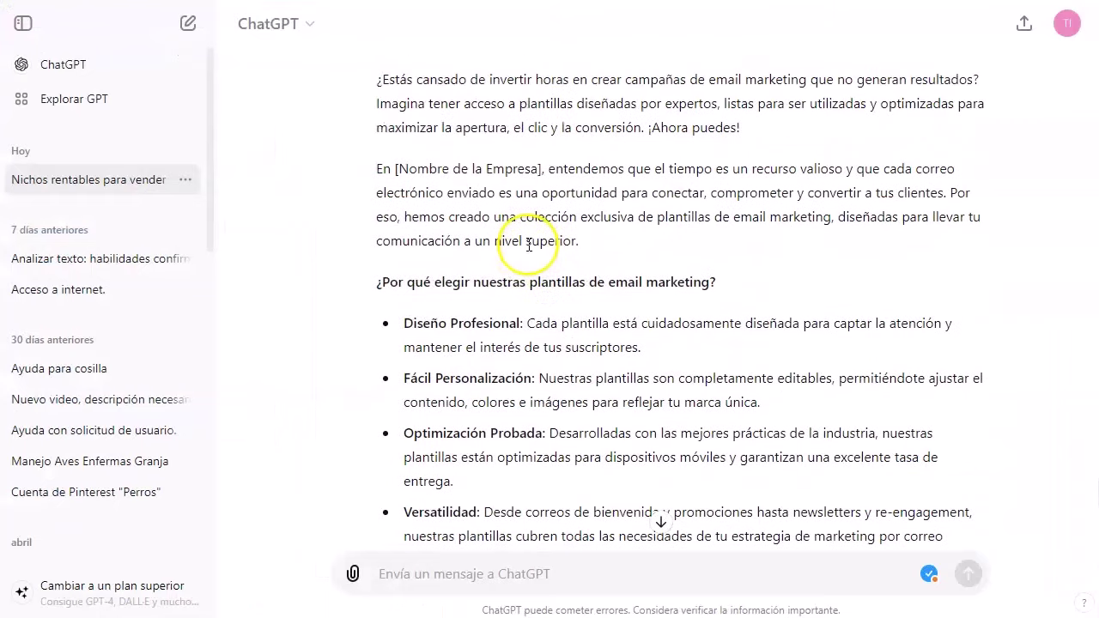
scroll(409, 184, up, 2)
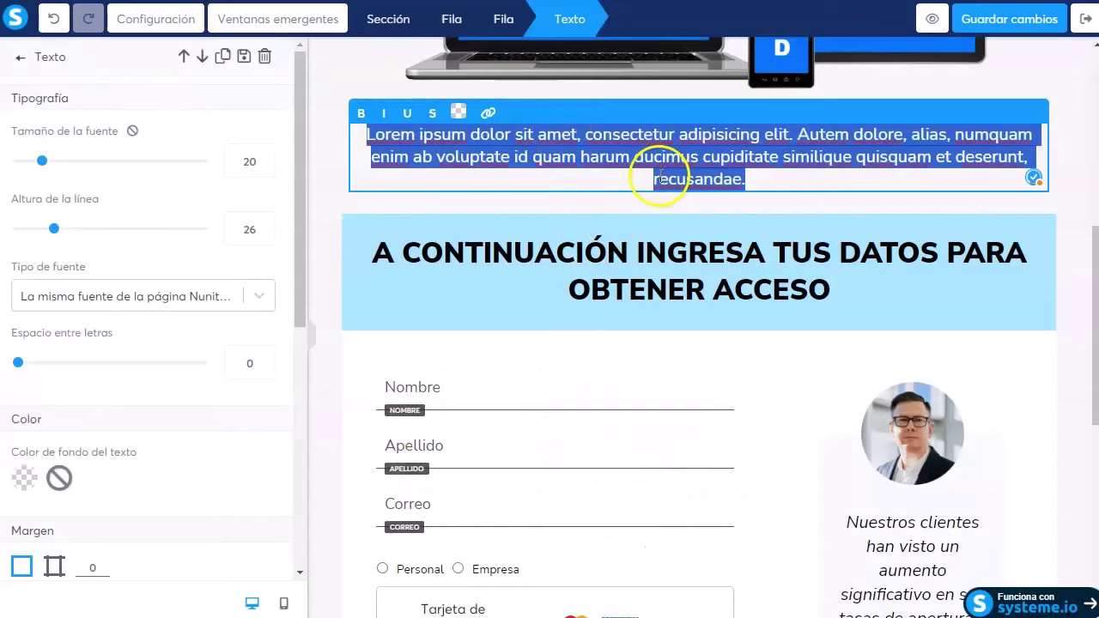
text(¿Por qué elegir nuestras plantillas de email marketing?)
click(478, 140)
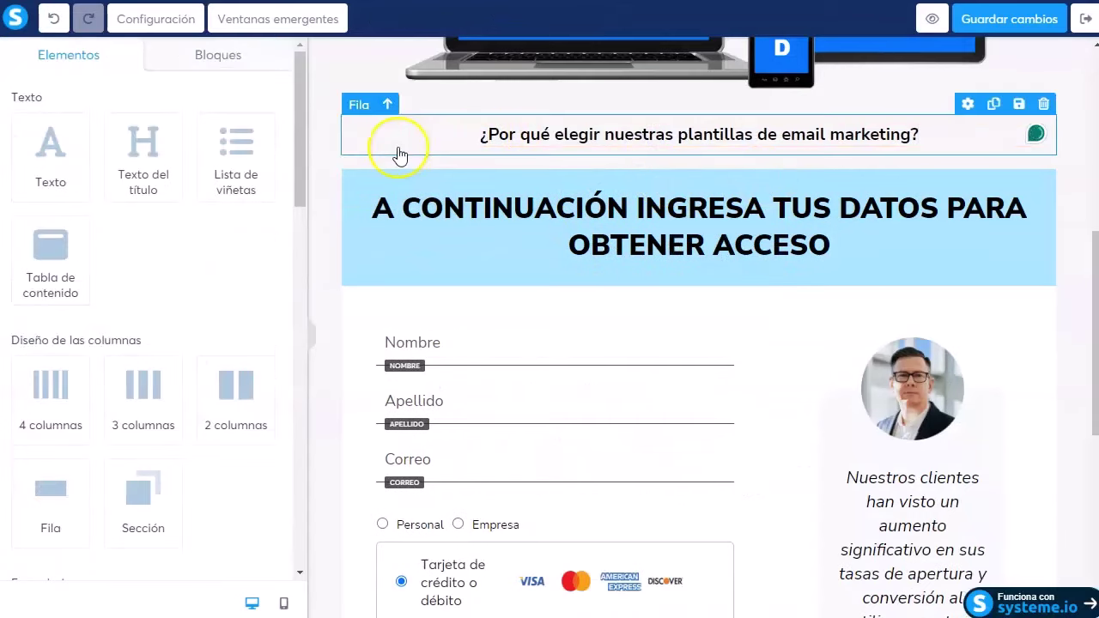
Step: Add a row with a checkmark bullet list of the five copied benefits, then save the page
drag(51, 498, 677, 142)
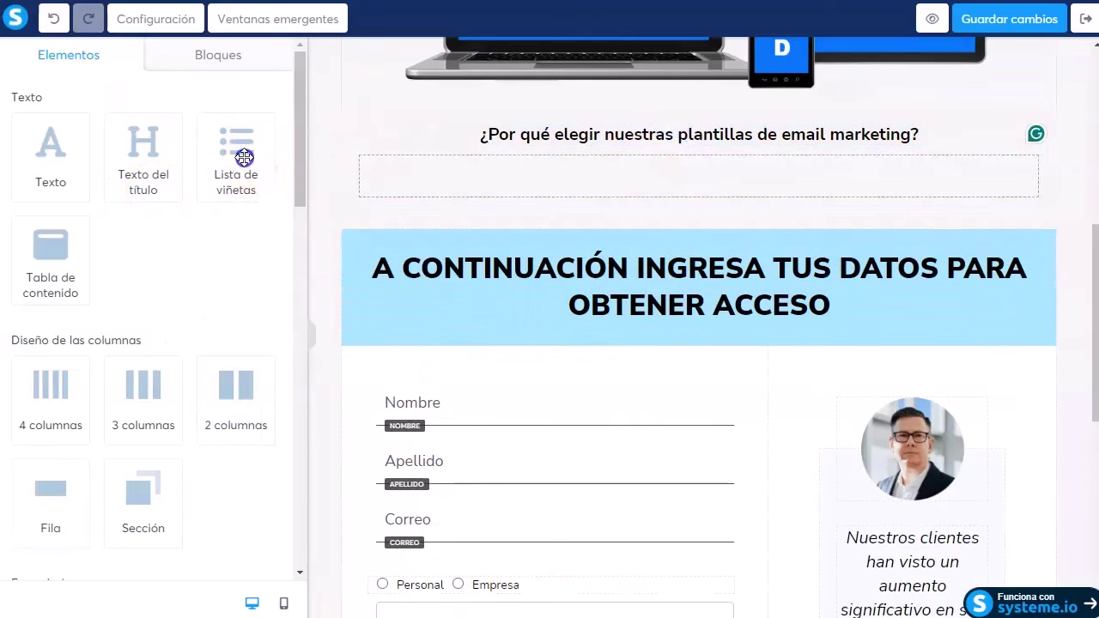
drag(245, 157, 476, 227)
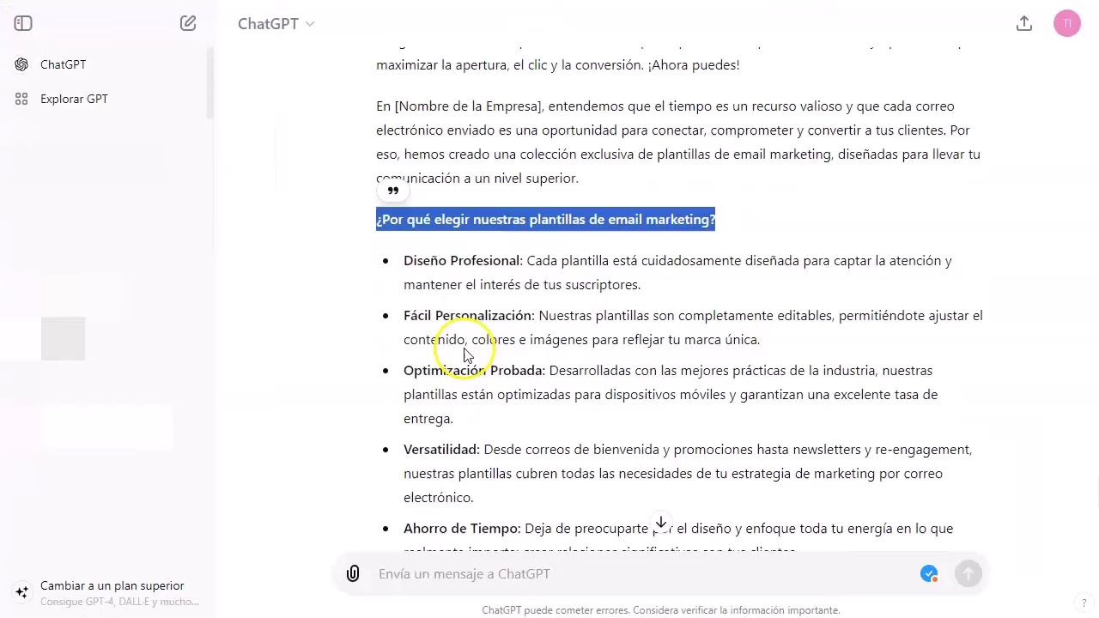
scroll(490, 352, down, 2)
drag(820, 371, 642, 184)
key(ctrl+c)
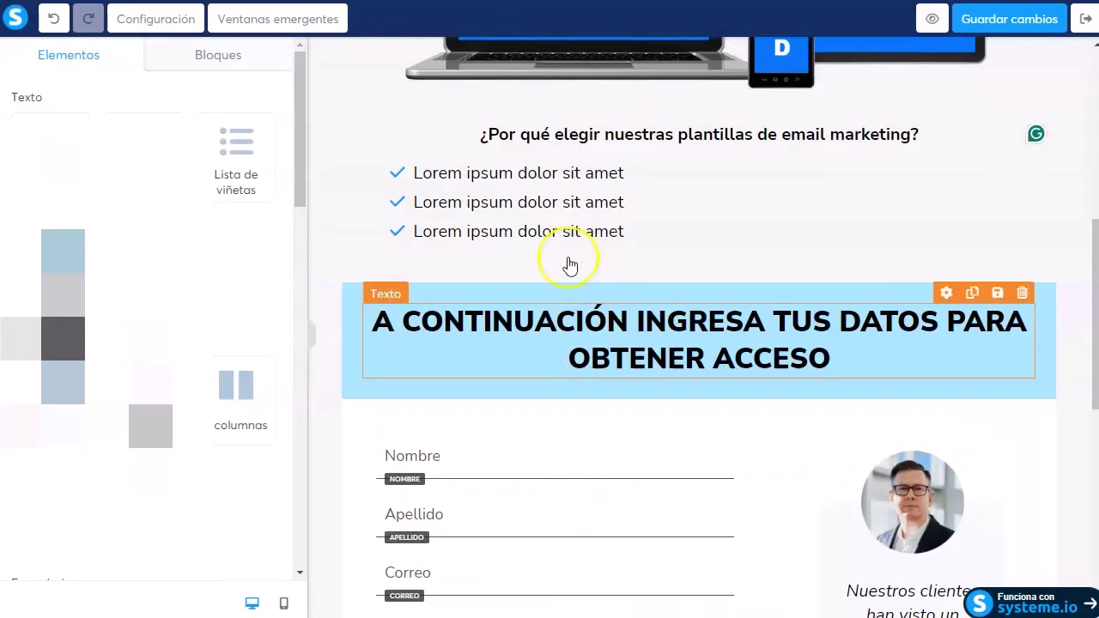
drag(624, 233, 397, 175)
key(ctrl+v)
scroll(775, 424, down, 3)
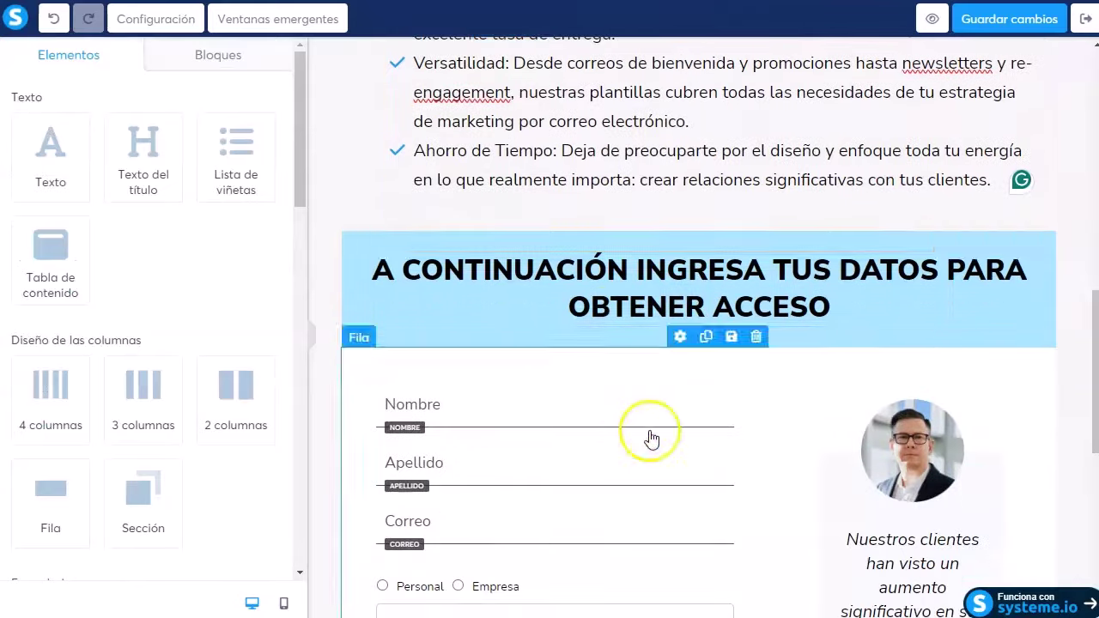
click(772, 288)
click(988, 25)
Step: Preview the whole sales page, then select the benefits bullet list back in the editor
click(933, 19)
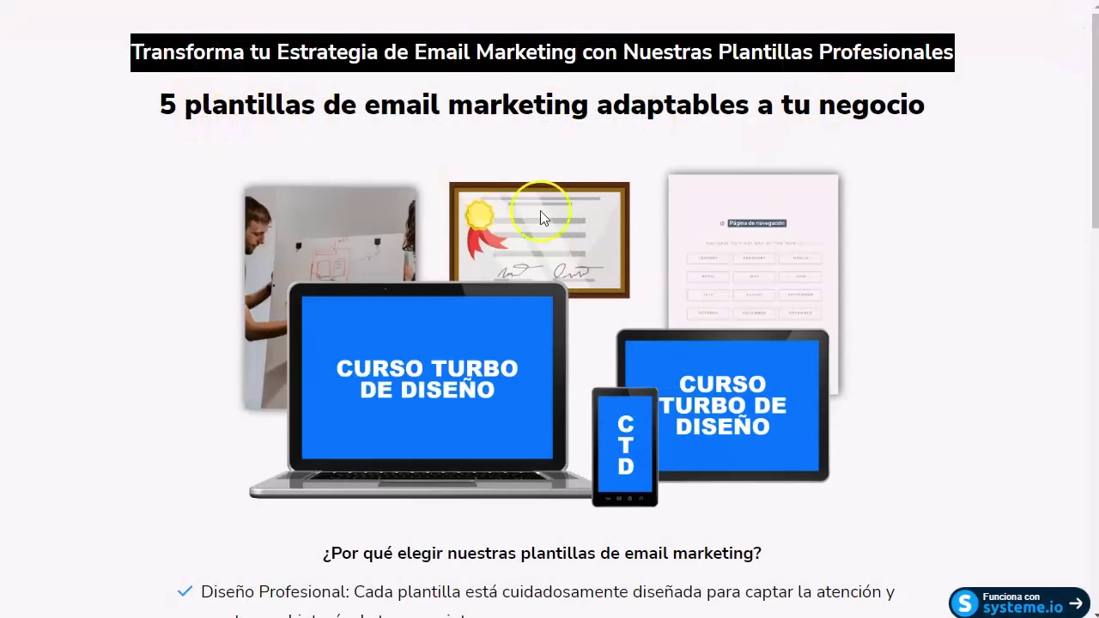
scroll(301, 329, down, 3)
scroll(461, 285, up, 3)
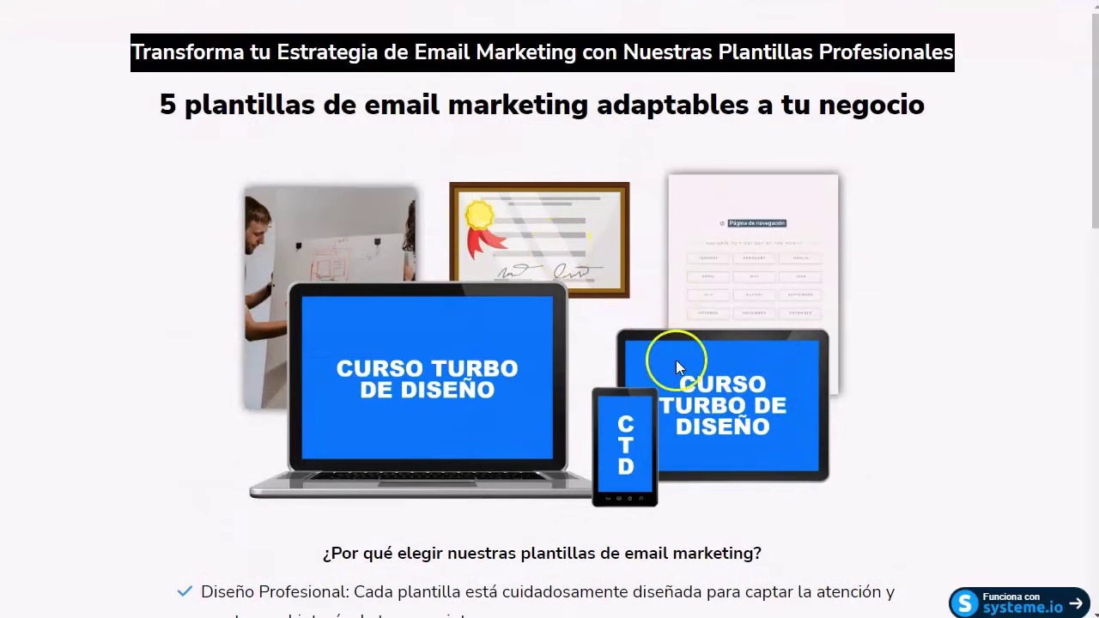
scroll(364, 310, down, 4)
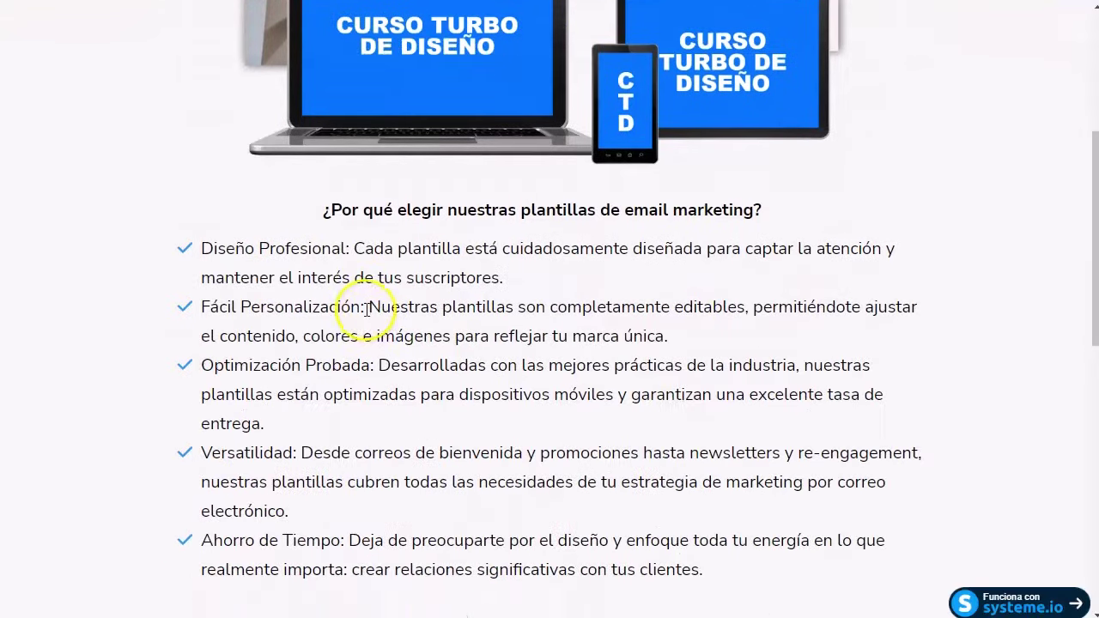
scroll(283, 310, down, 2)
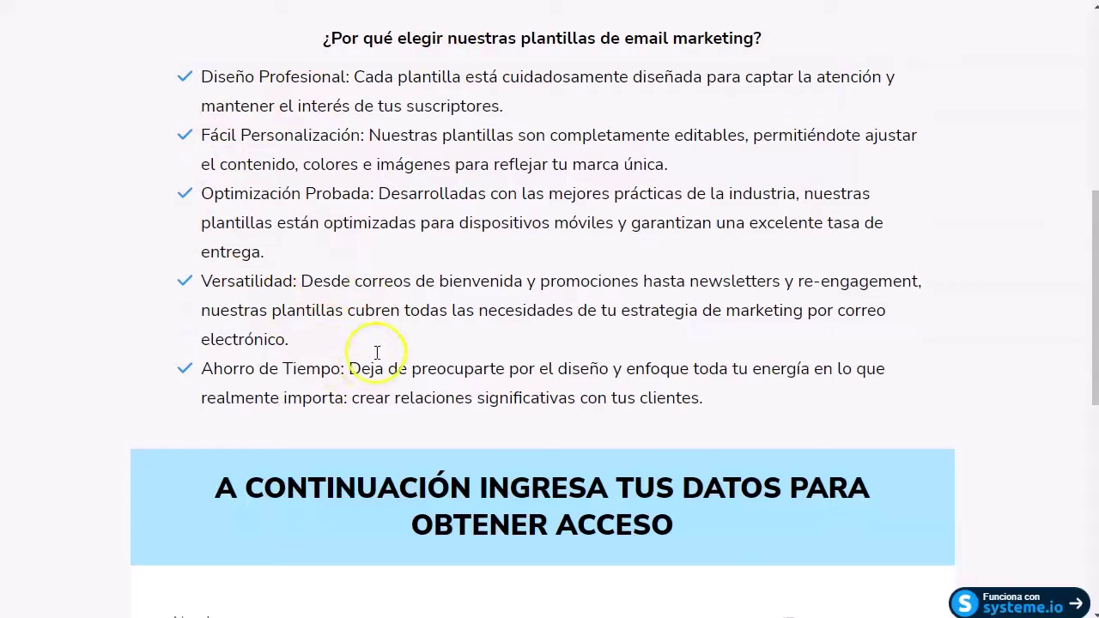
scroll(382, 361, down, 3)
scroll(442, 344, down, 2)
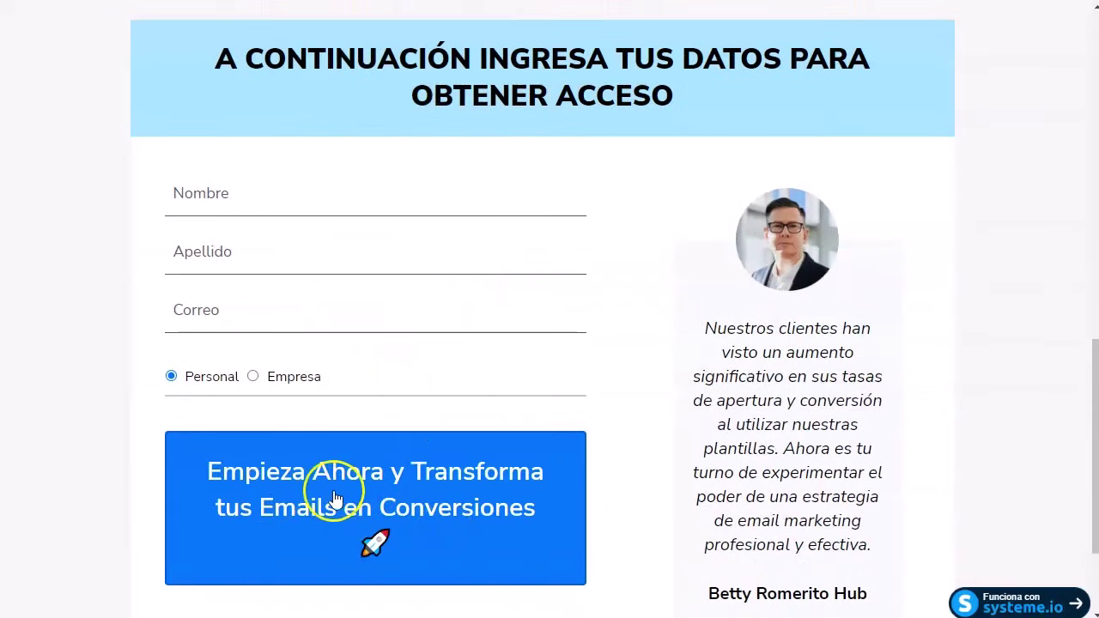
scroll(344, 479, down, 2)
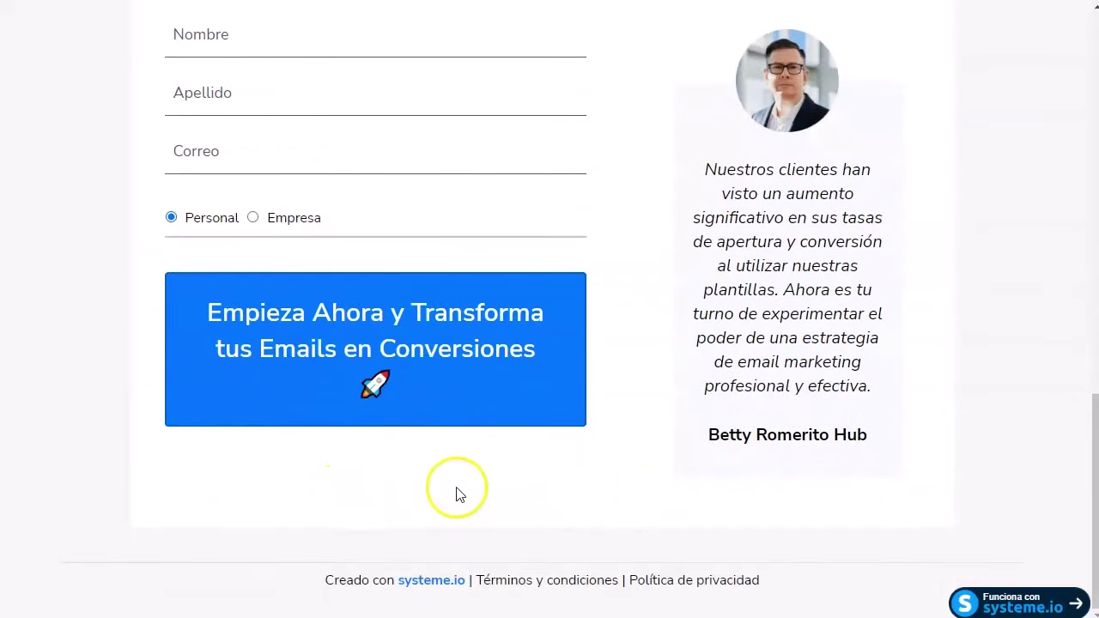
scroll(584, 468, up, 10)
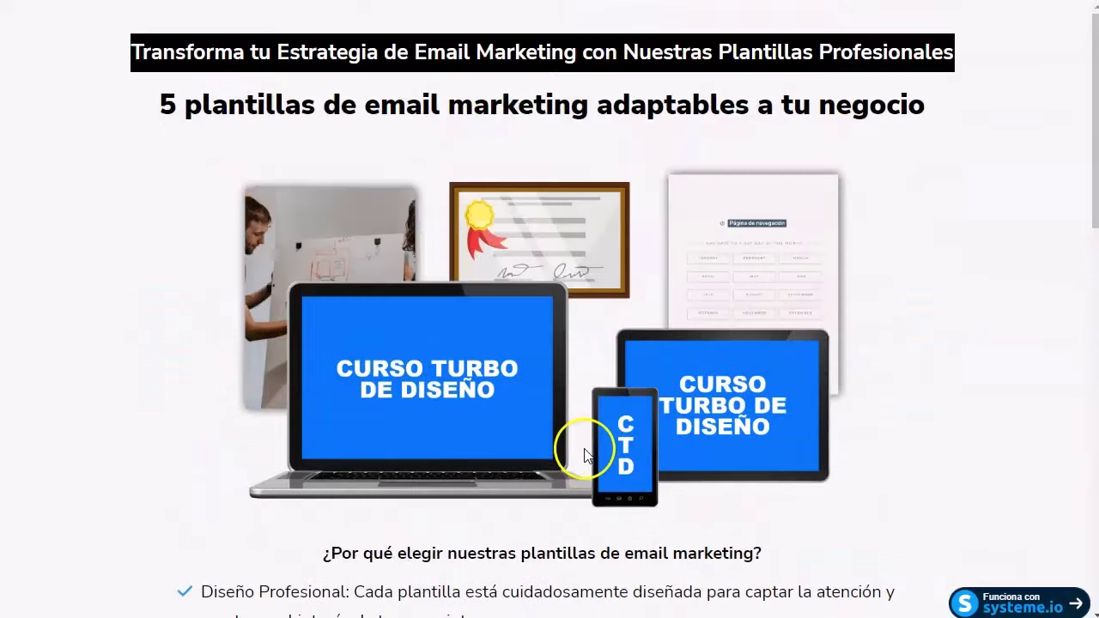
scroll(422, 290, down, 12)
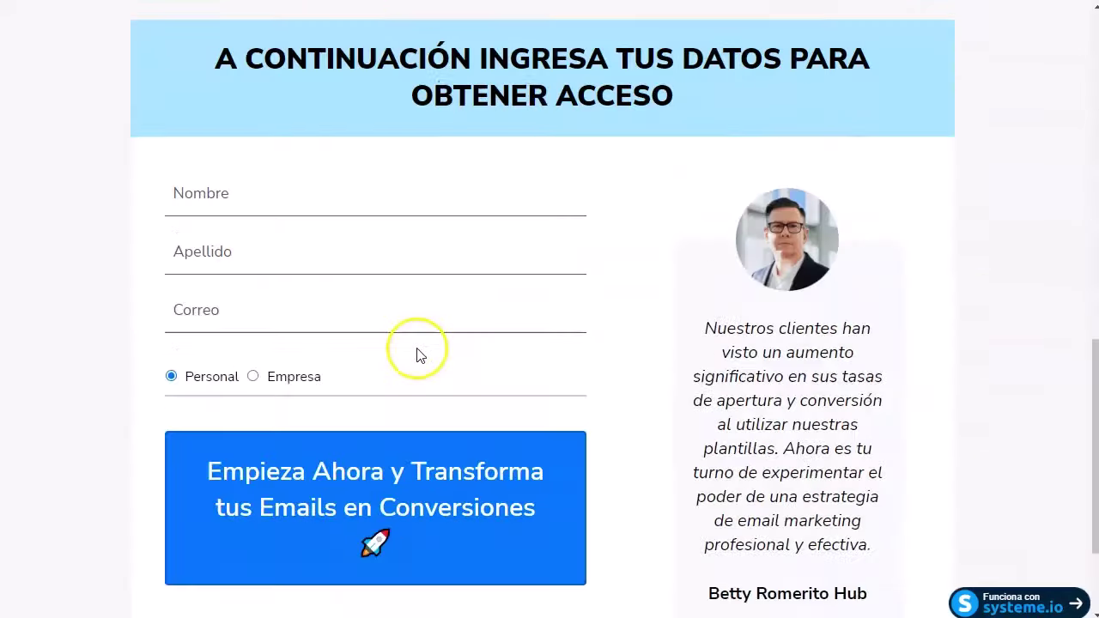
scroll(446, 370, up, 3)
scroll(598, 391, up, 8)
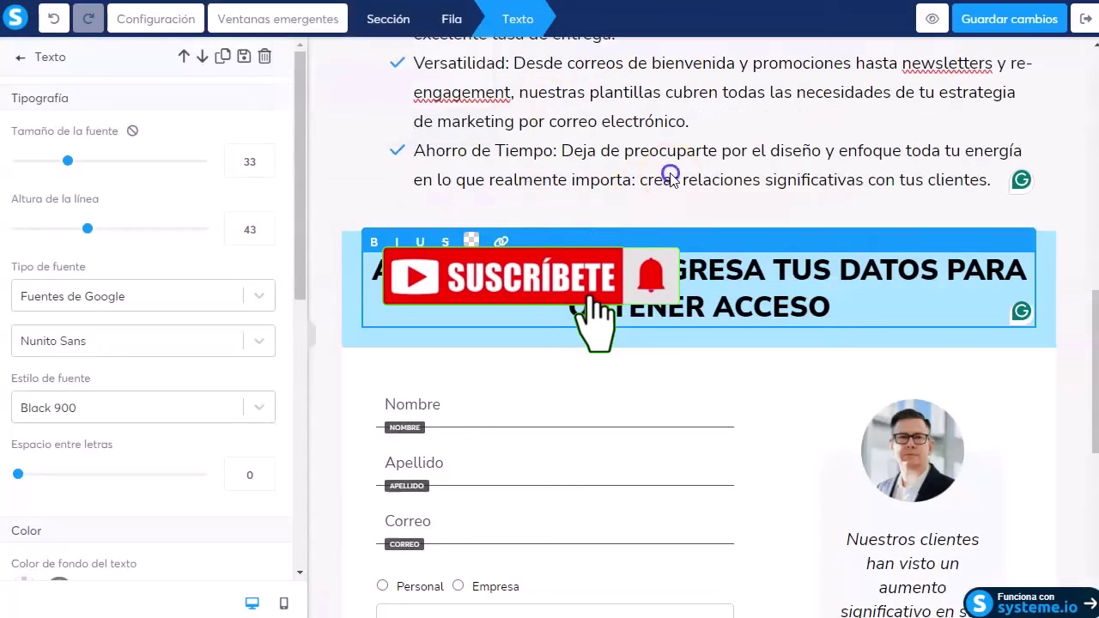
click(671, 178)
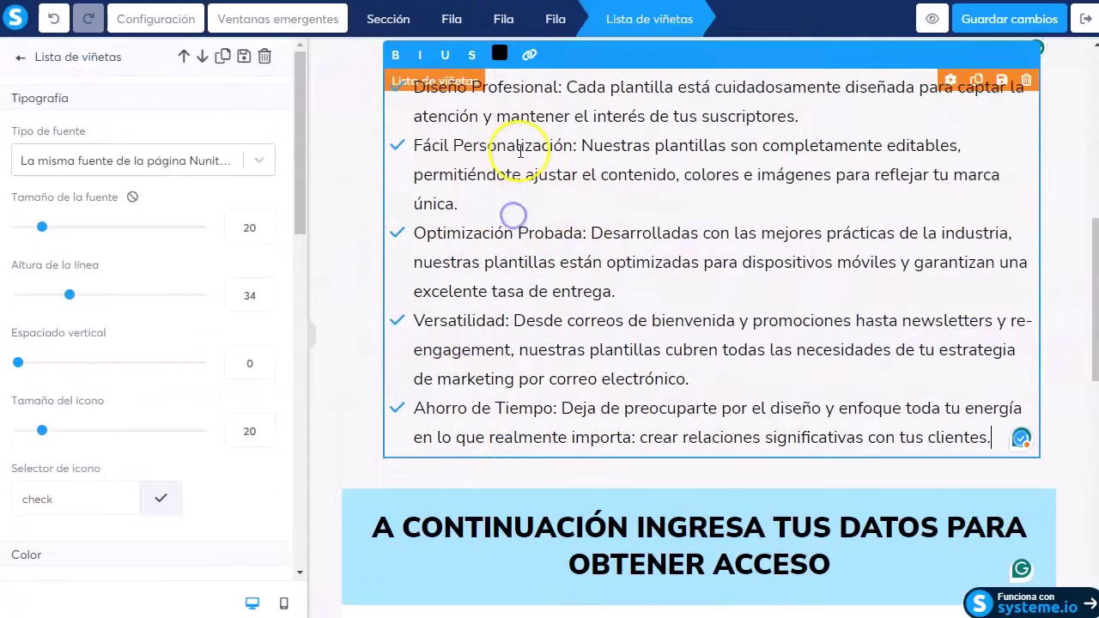
Step: Bold the bullet titles Fácil Personalización, Optimización Probada and Versatilidad, then exit to the funnel
drag(535, 145, 424, 145)
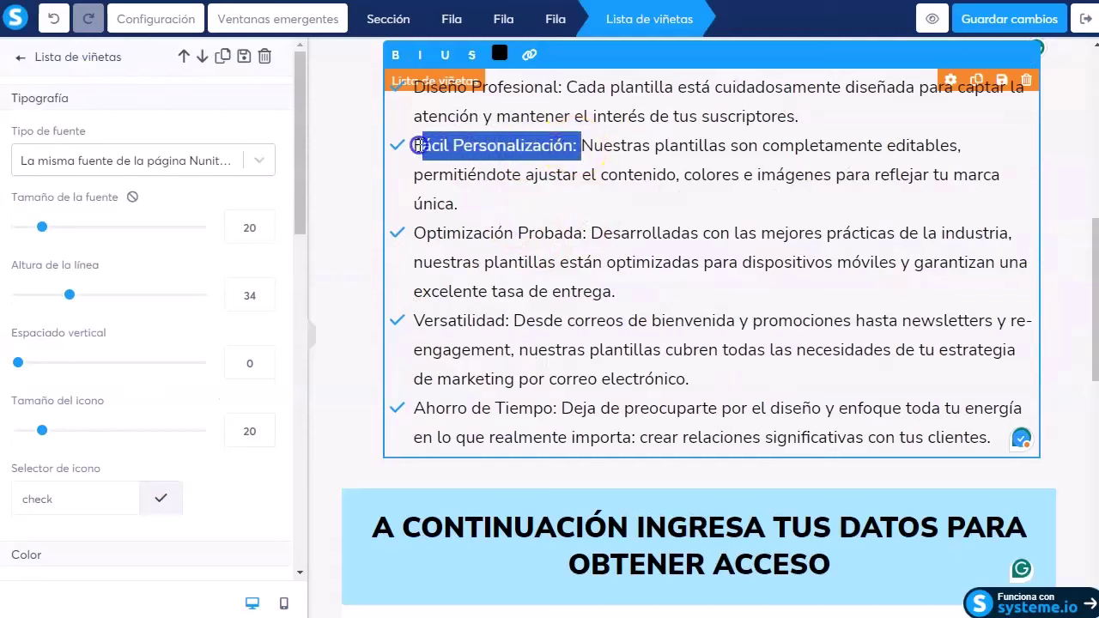
click(399, 56)
drag(587, 233, 407, 240)
click(395, 55)
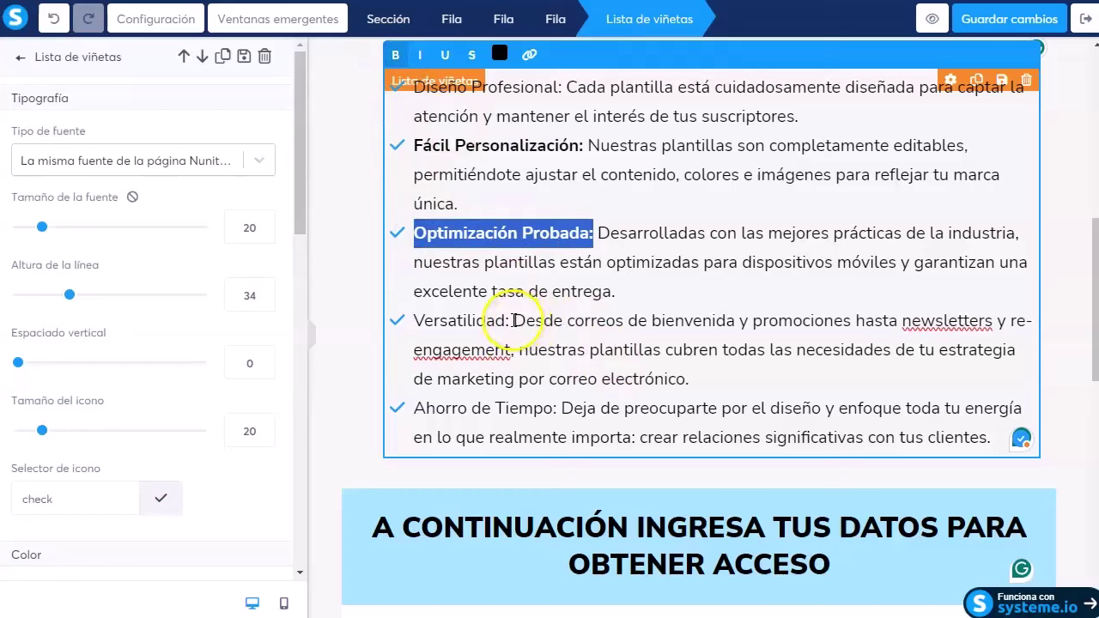
drag(513, 320, 433, 320)
click(395, 55)
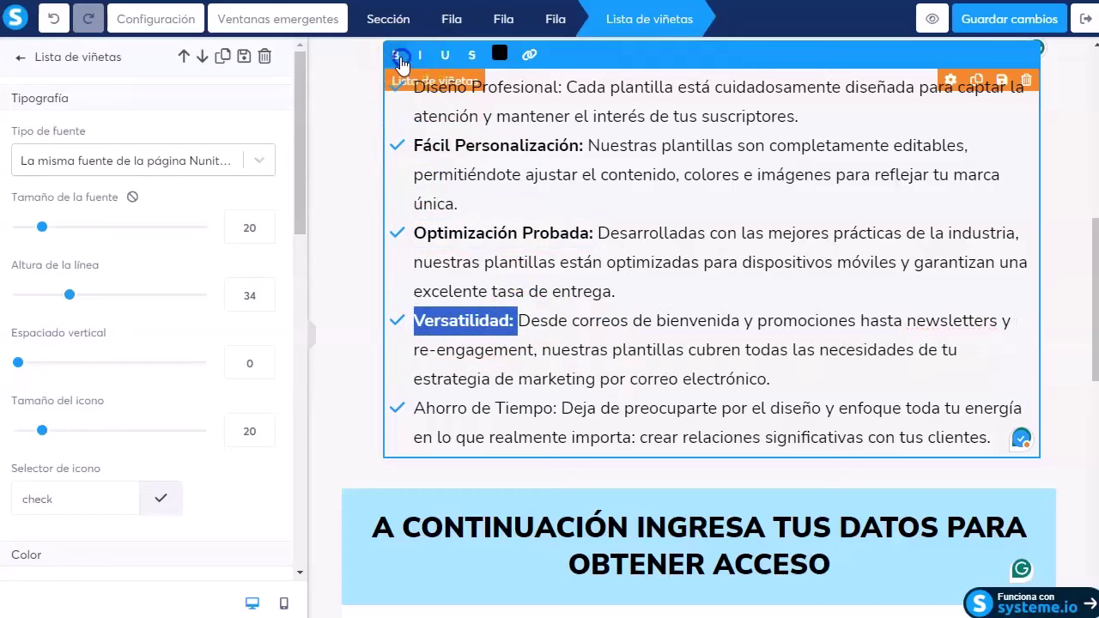
drag(560, 408, 408, 408)
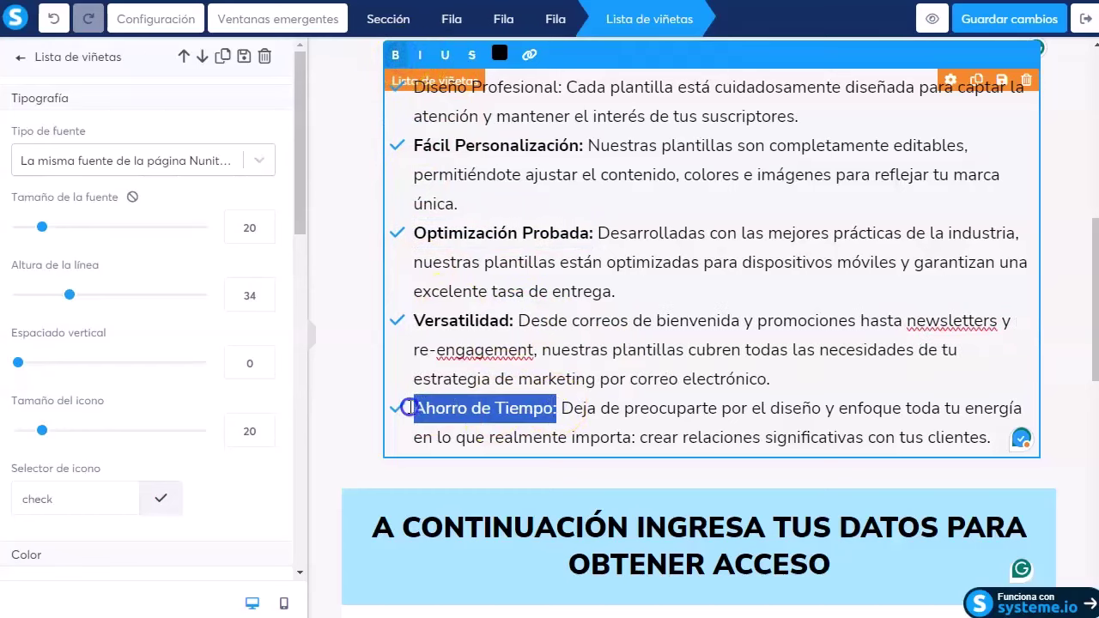
scroll(535, 349, up, 3)
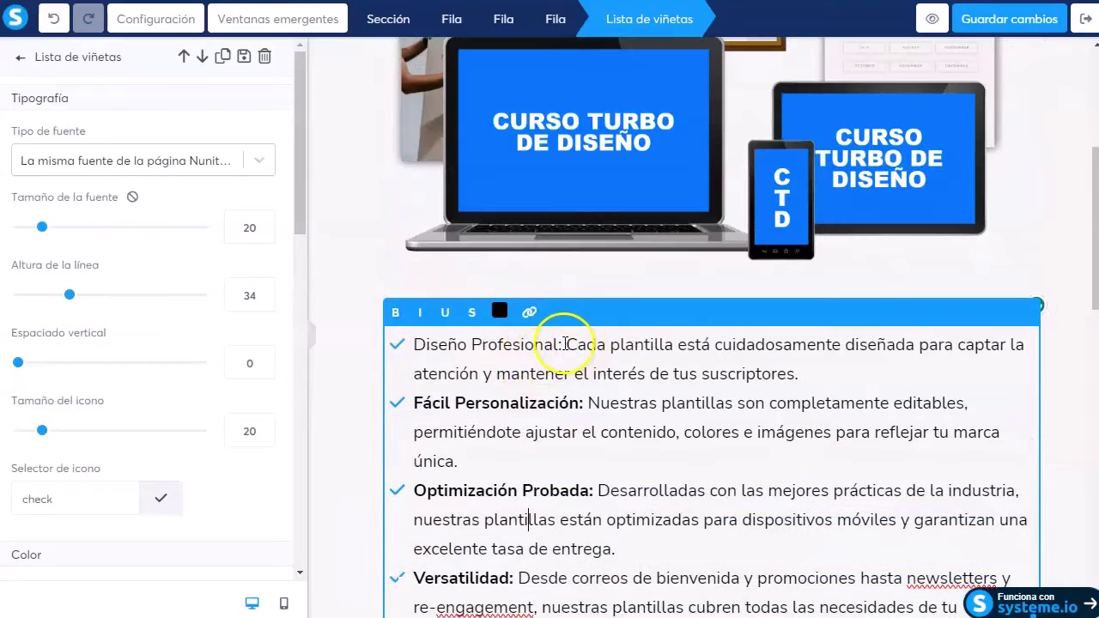
drag(564, 345, 443, 344)
scroll(417, 345, up, 4)
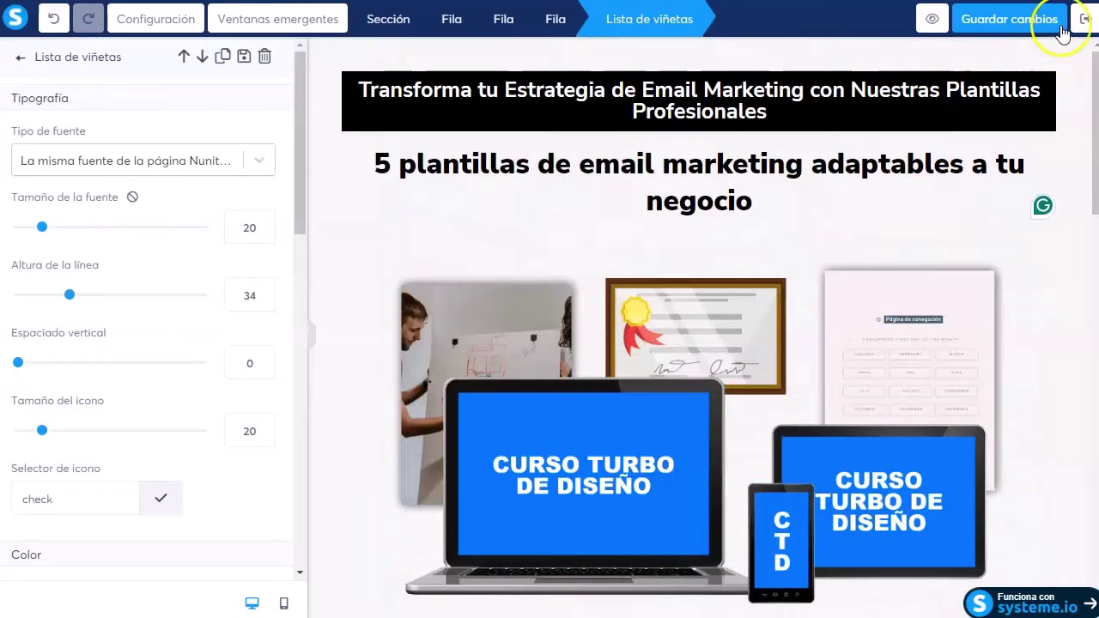
click(1075, 26)
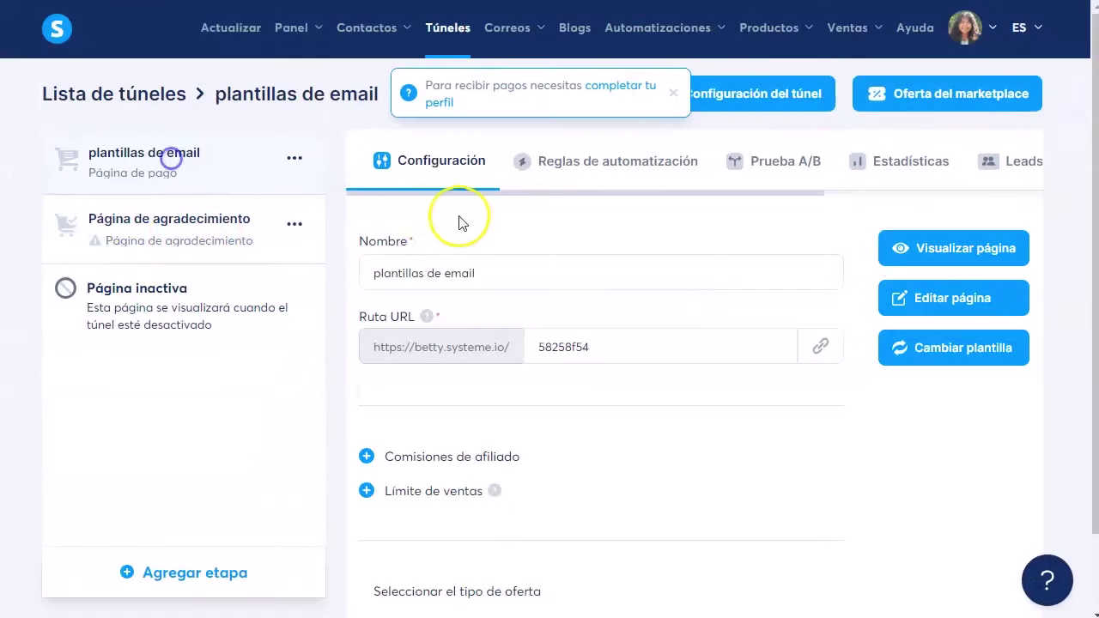
Step: Apply the ¡Gracias! ¡Eres lo máximo! template to the Página de agradecimiento step
click(201, 243)
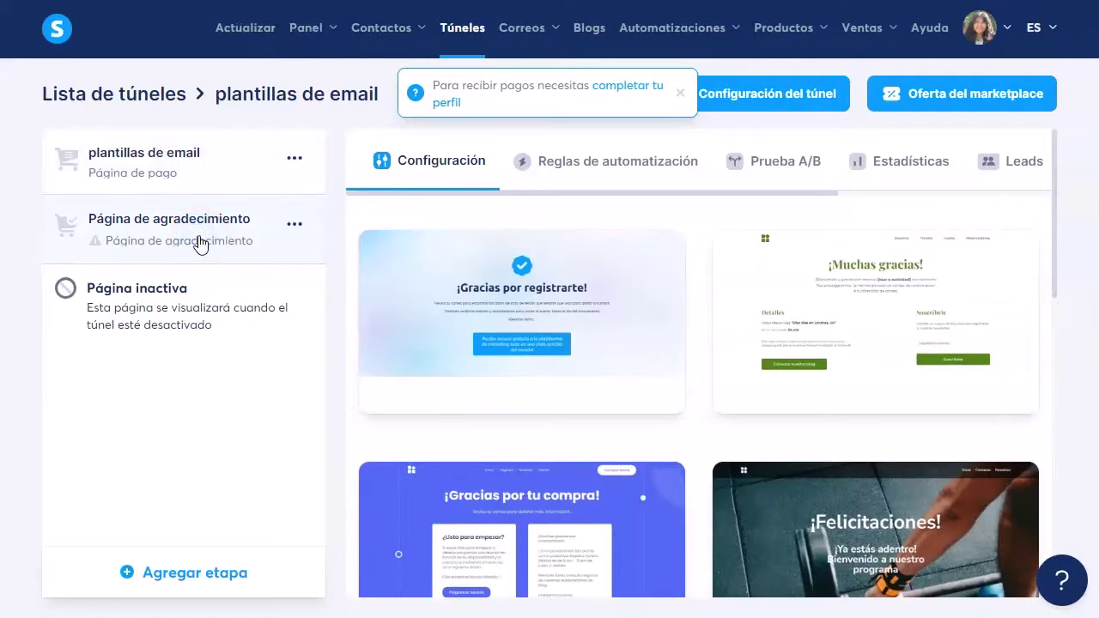
scroll(601, 390, down, 4)
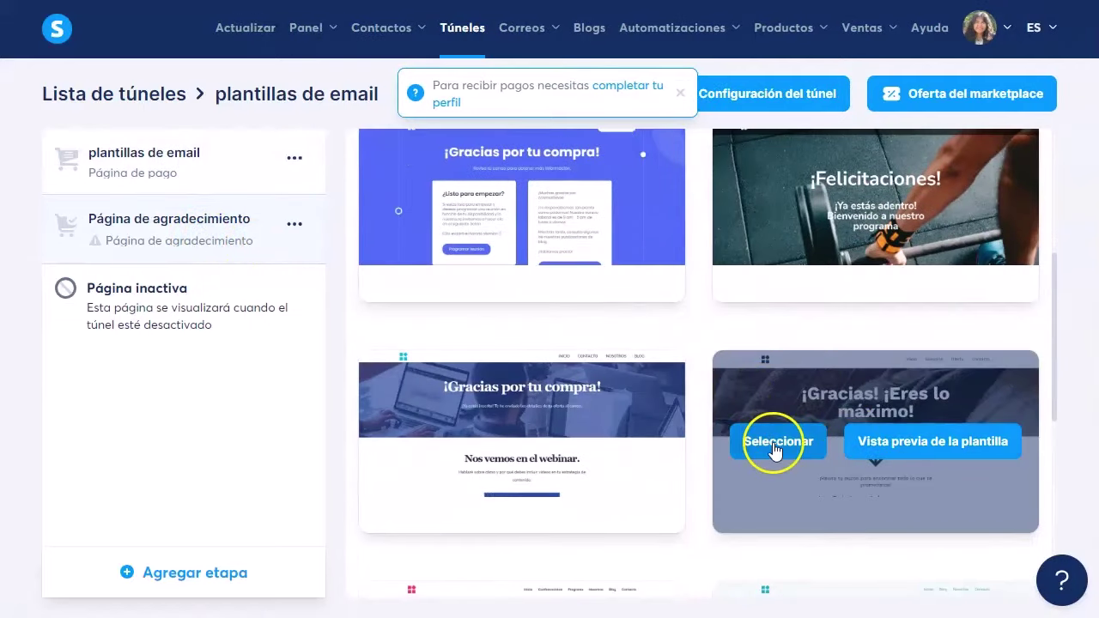
click(770, 445)
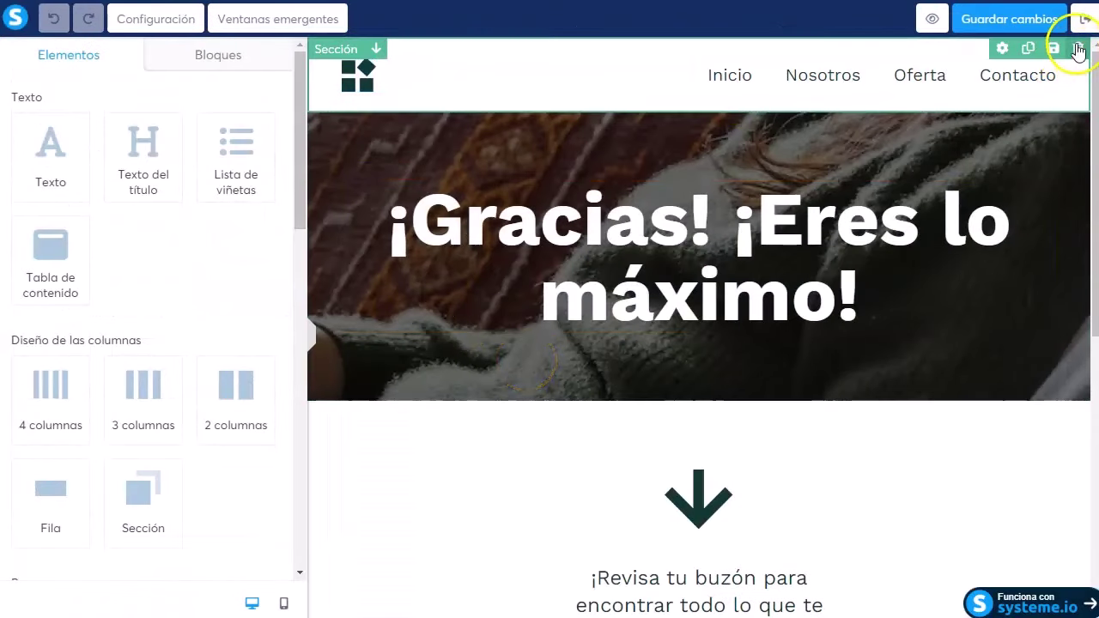
Step: Delete the logo and navigation header section from the thank-you page
click(1076, 50)
click(611, 56)
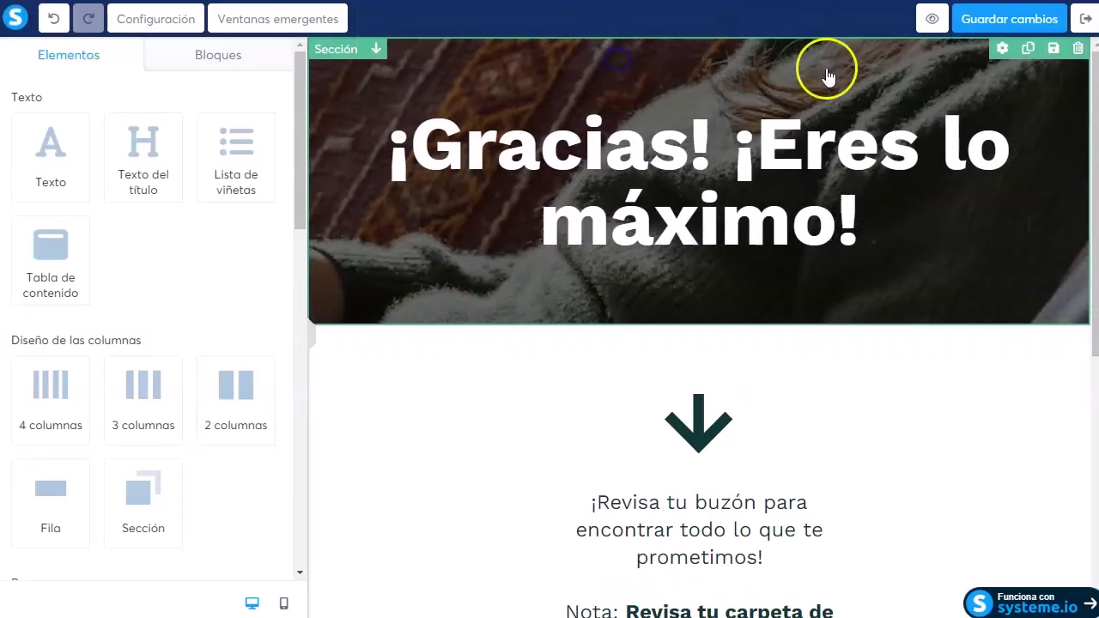
scroll(700, 258, down, 3)
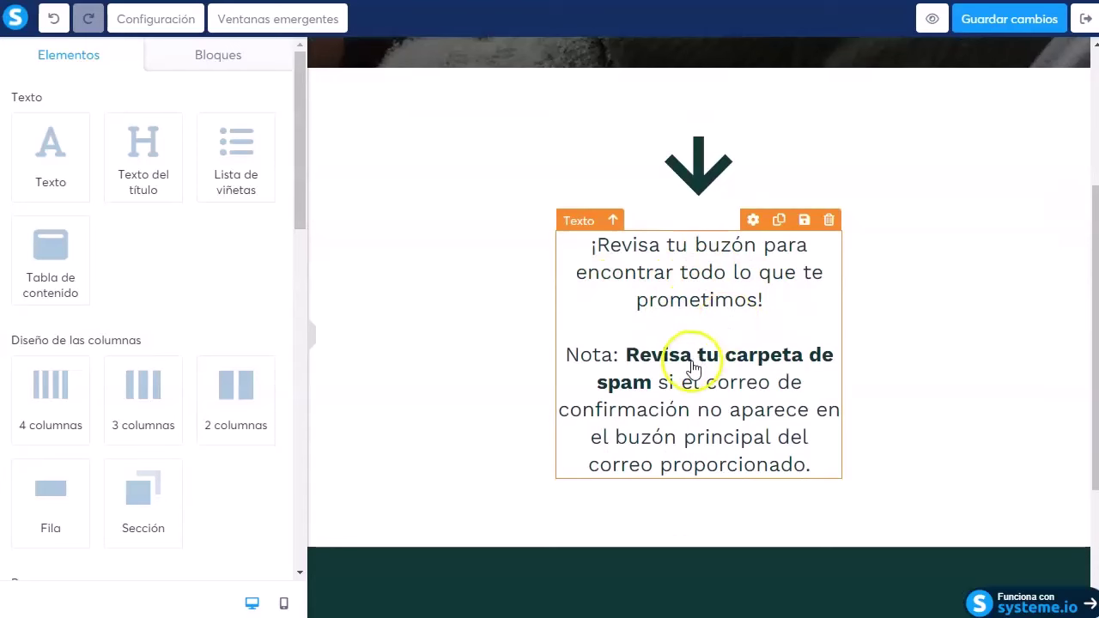
scroll(678, 421, down, 3)
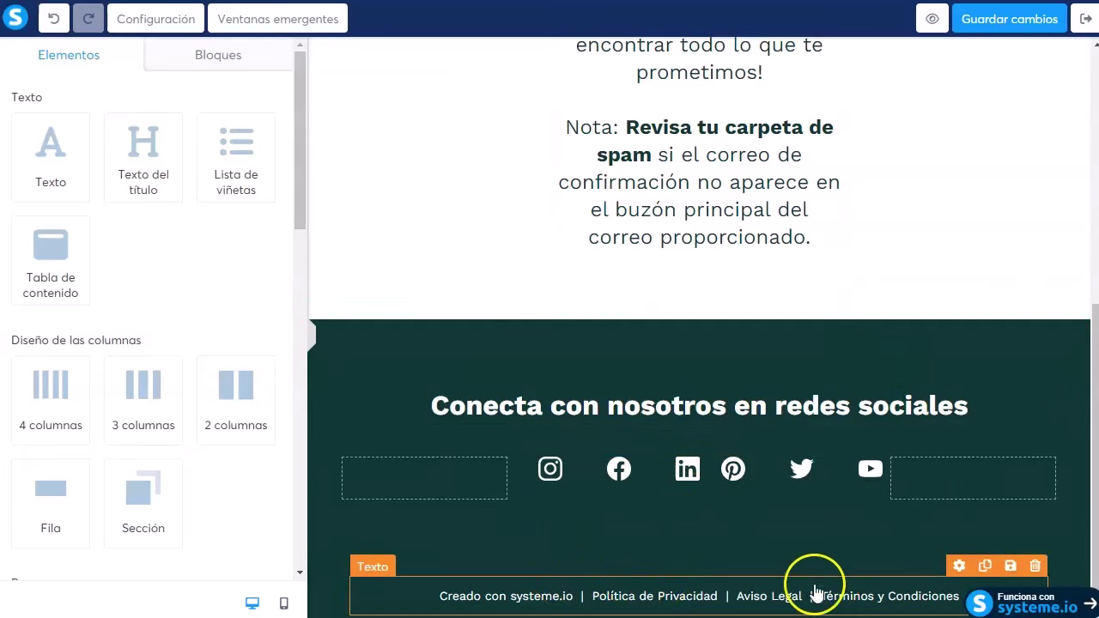
Step: Save the thank-you page changes and exit the editor back to the funnel steps
click(1020, 22)
scroll(577, 392, down, 3)
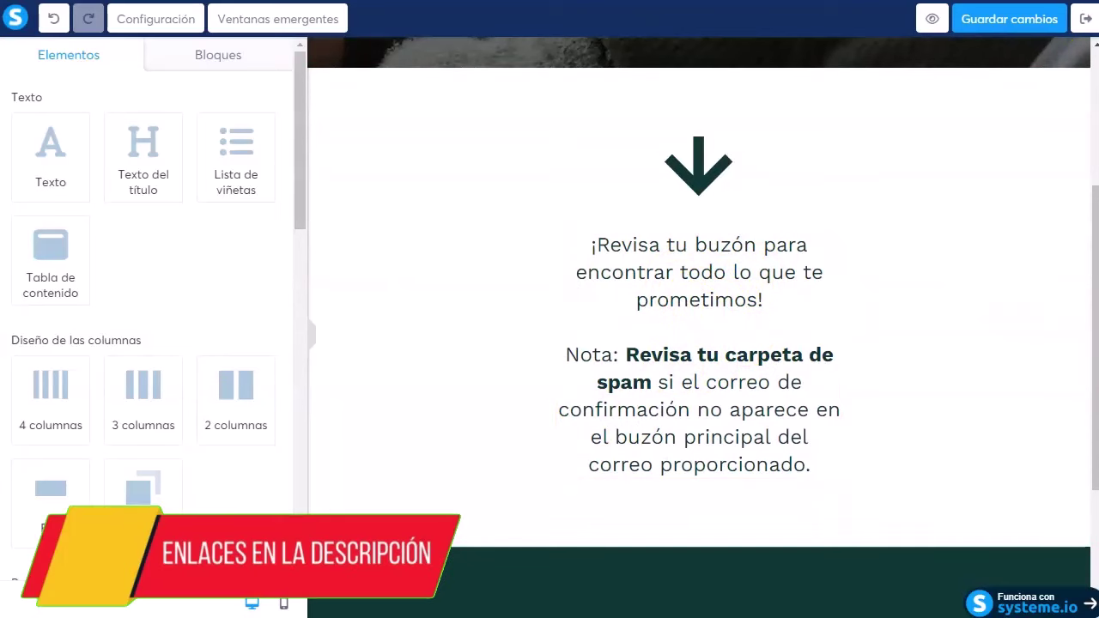
click(1083, 21)
scroll(166, 186, down, 1)
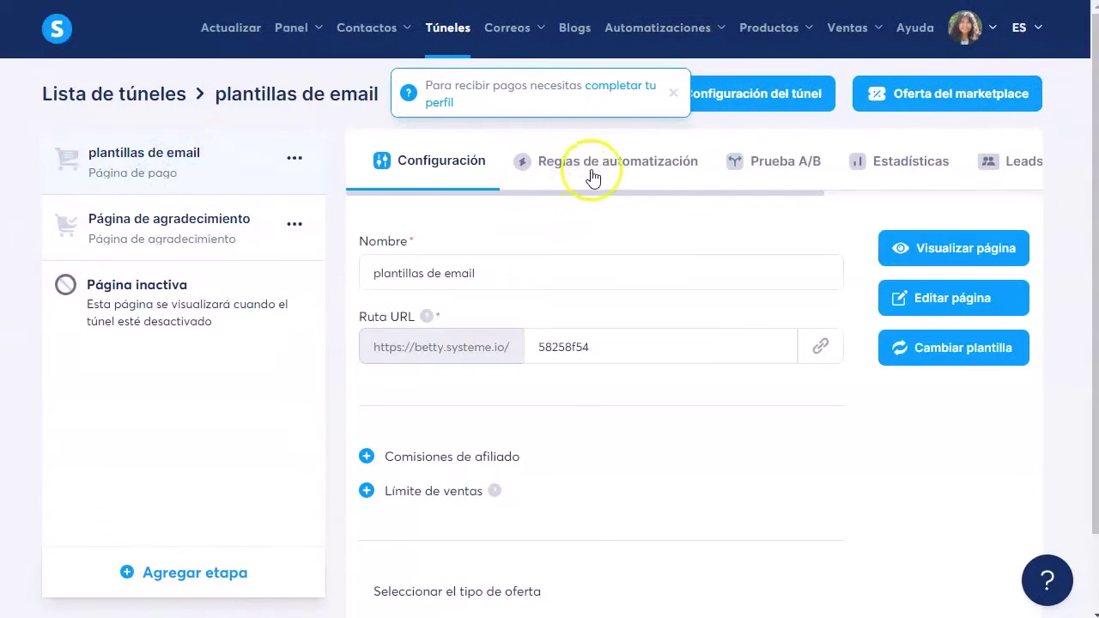
Step: Add a Venta nueva automation rule to the payment page step, dismissing the payment notification
click(636, 172)
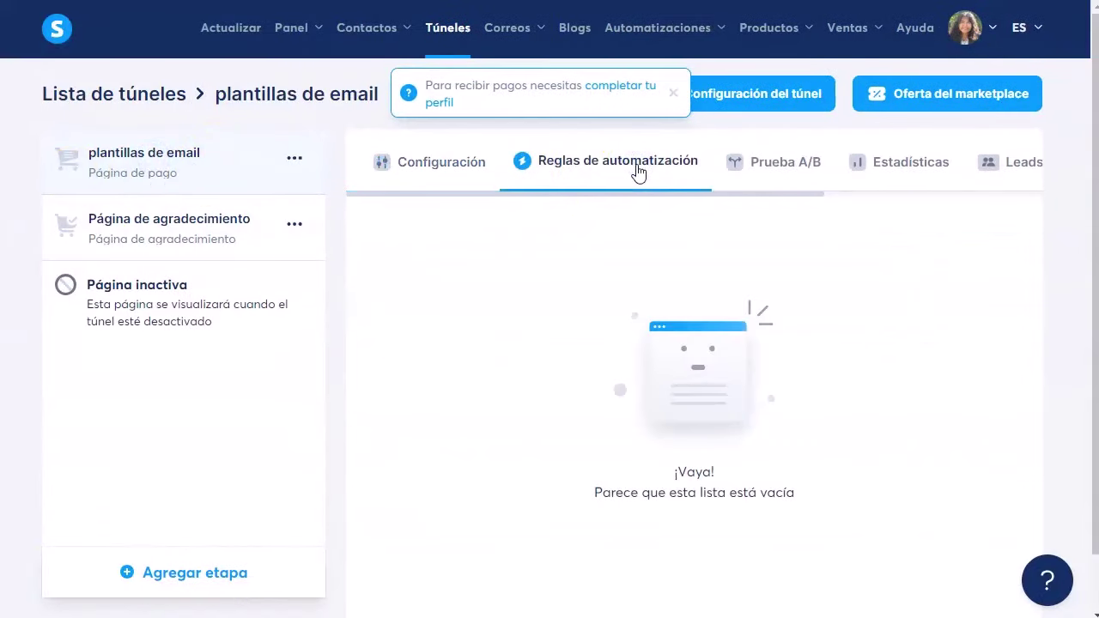
click(672, 92)
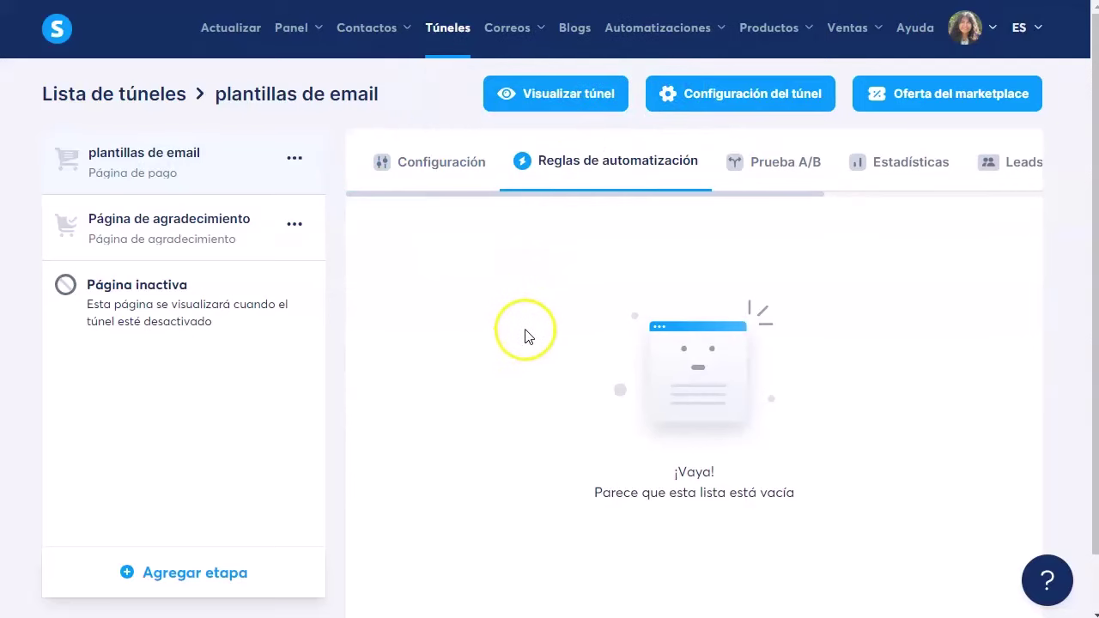
scroll(528, 336, down, 1)
click(712, 571)
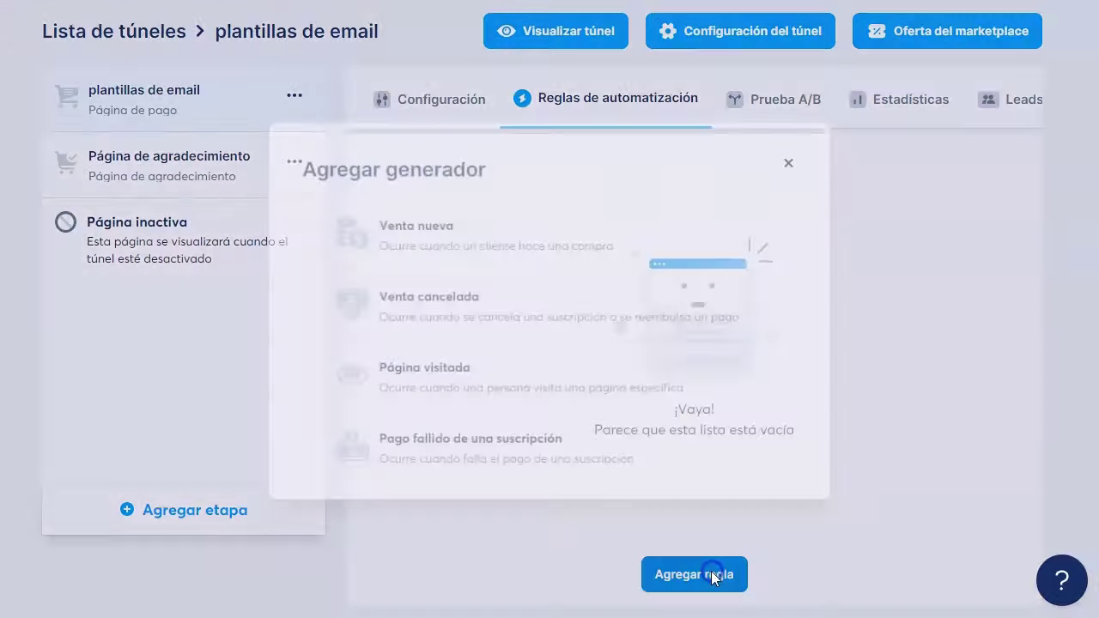
click(434, 228)
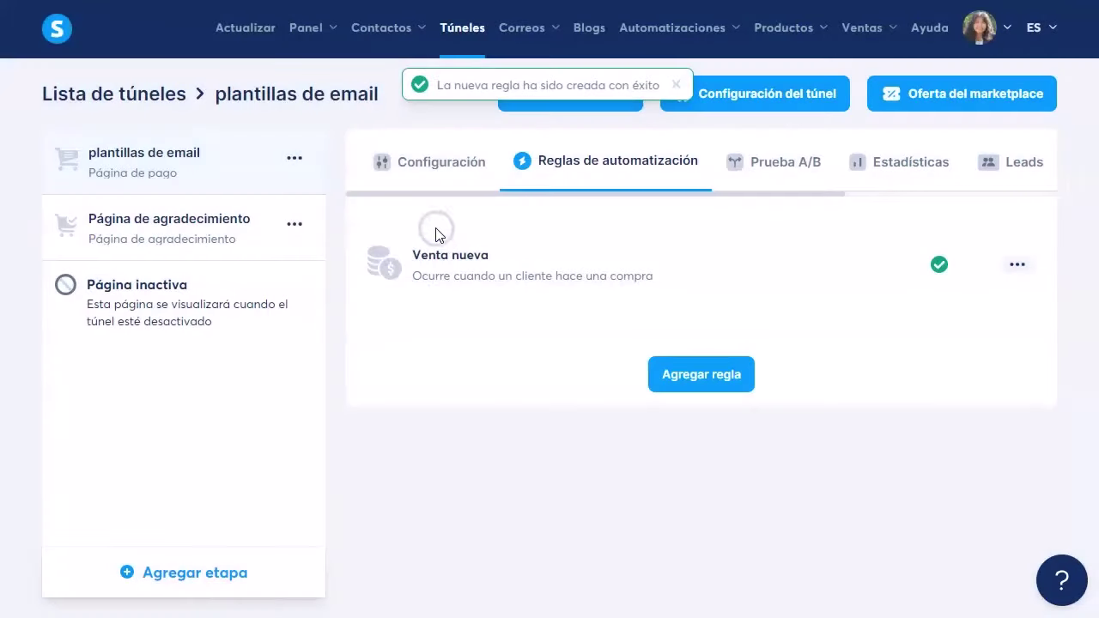
Step: Give the new-sale rule an Enviar correo action and start creating a new email for it
click(530, 264)
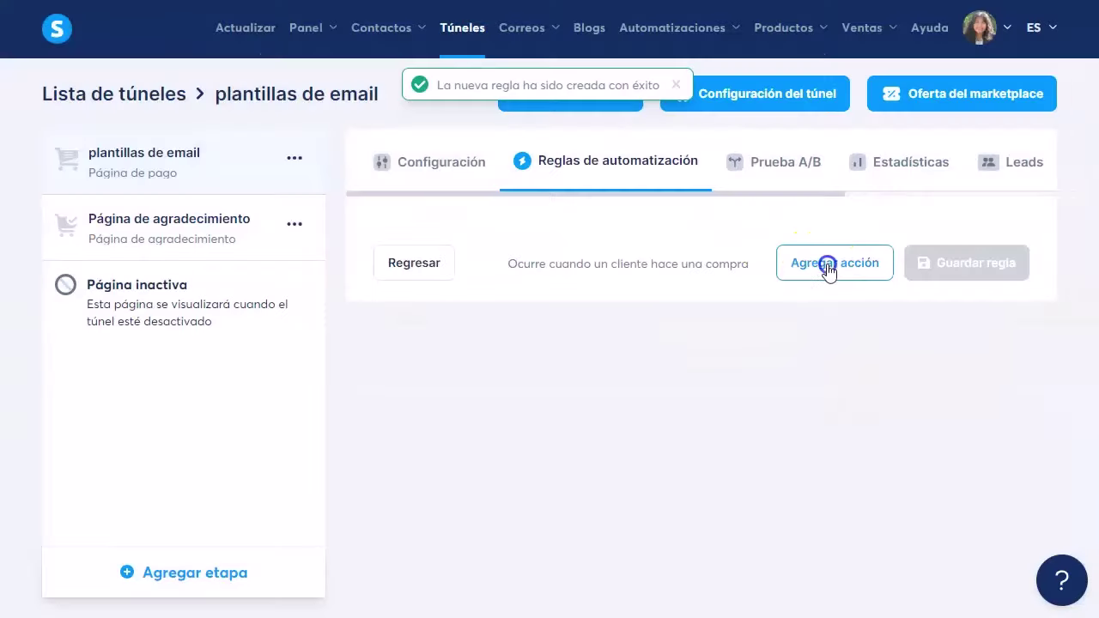
click(828, 269)
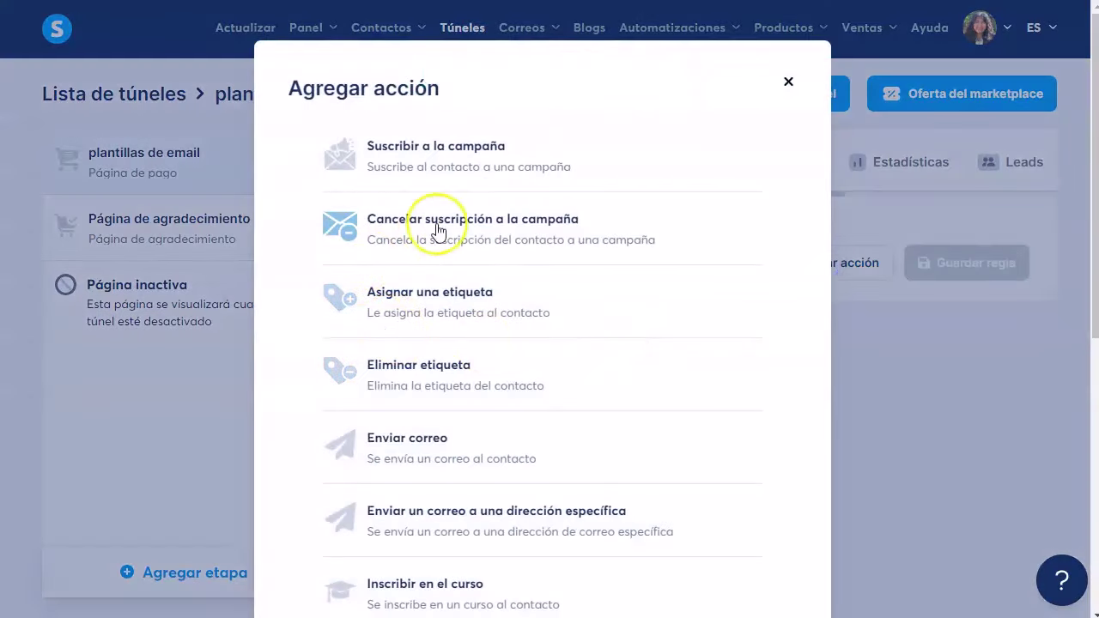
click(422, 447)
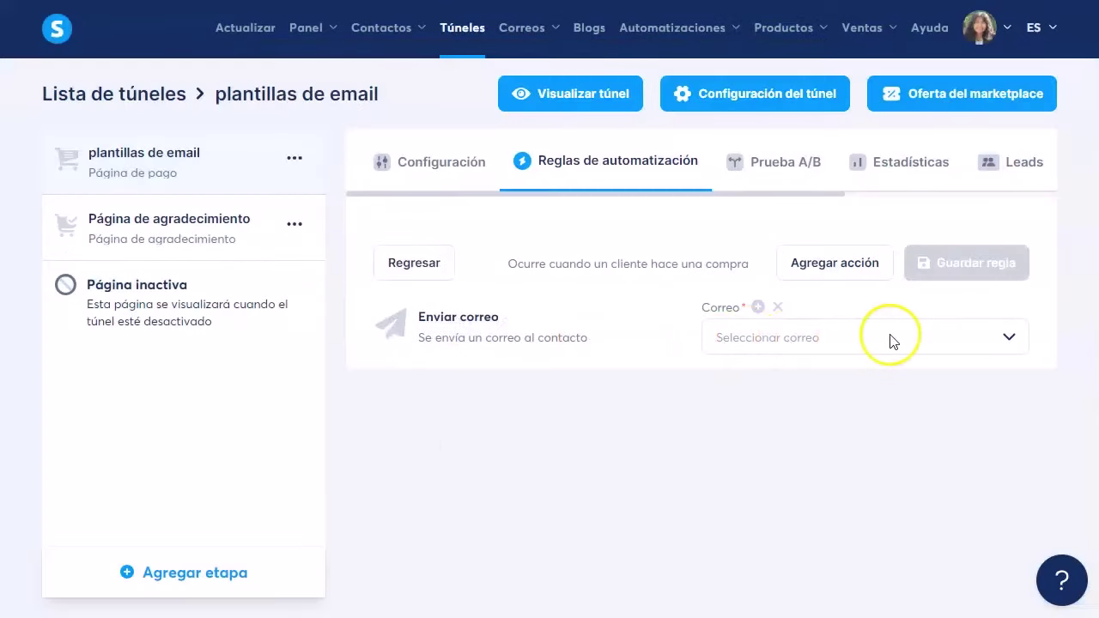
click(759, 307)
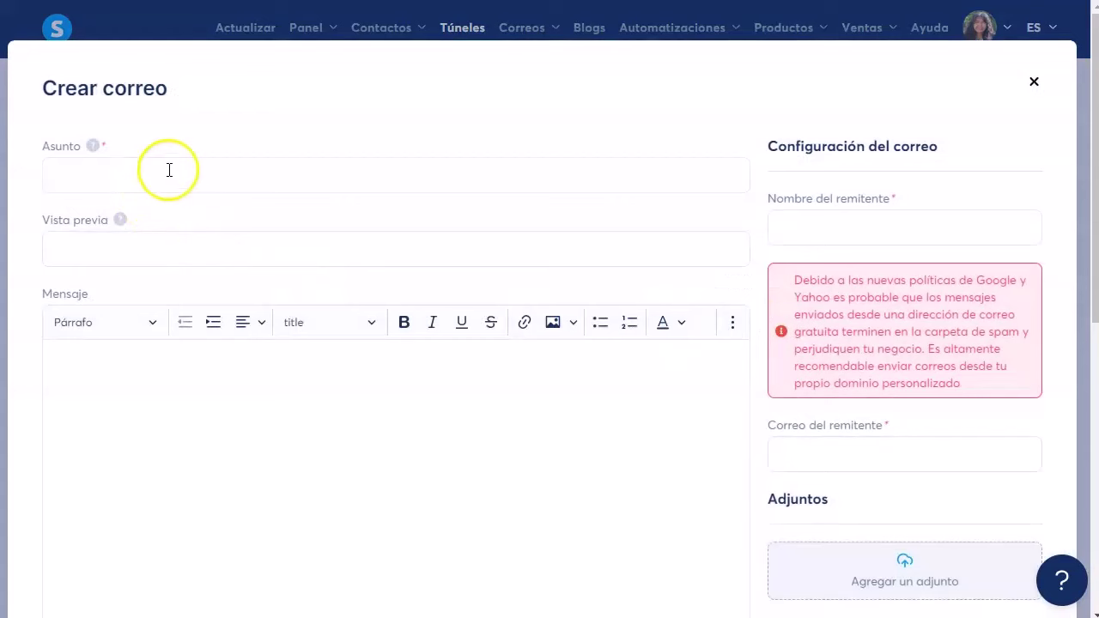
Step: Fill in the subject 'Acceso a 5 plantillas de email marketing' and paste the thank-you text into the message
click(170, 170)
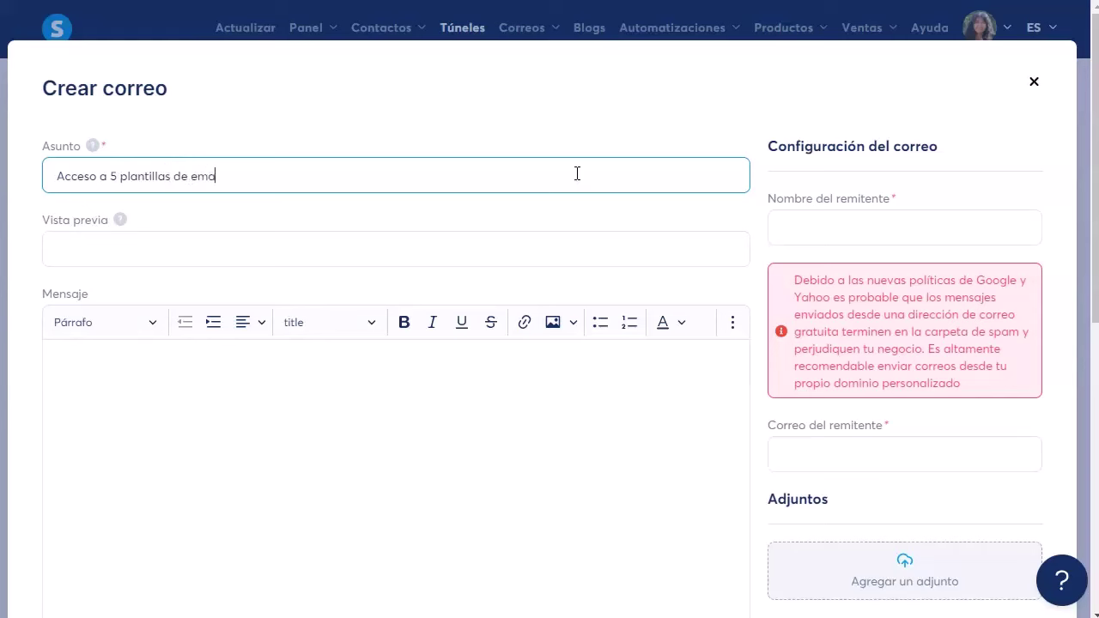
click(65, 253)
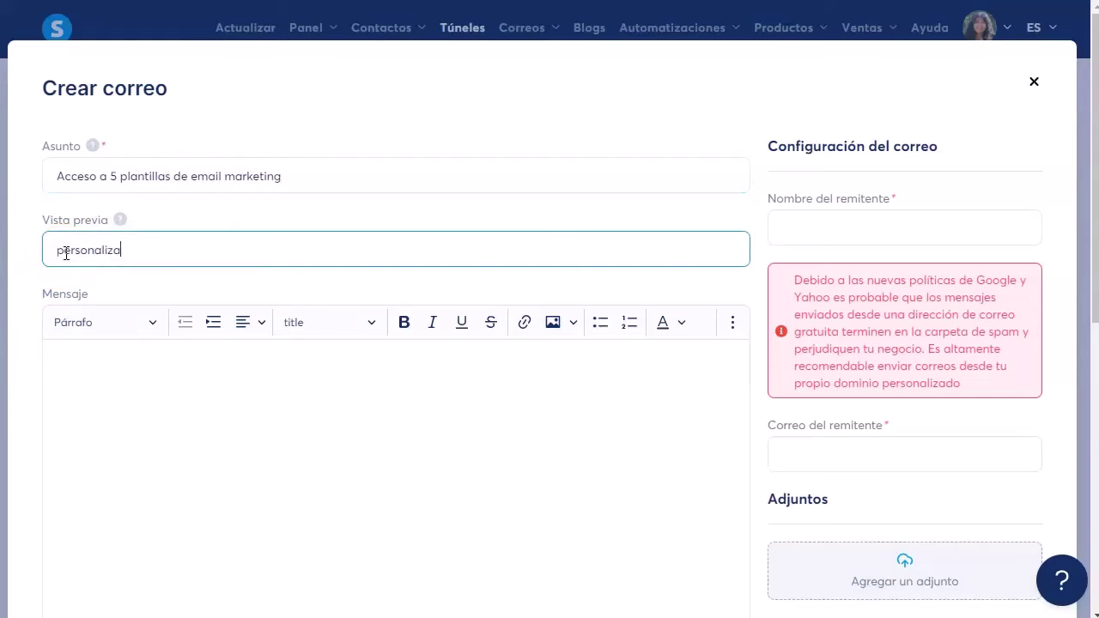
click(154, 373)
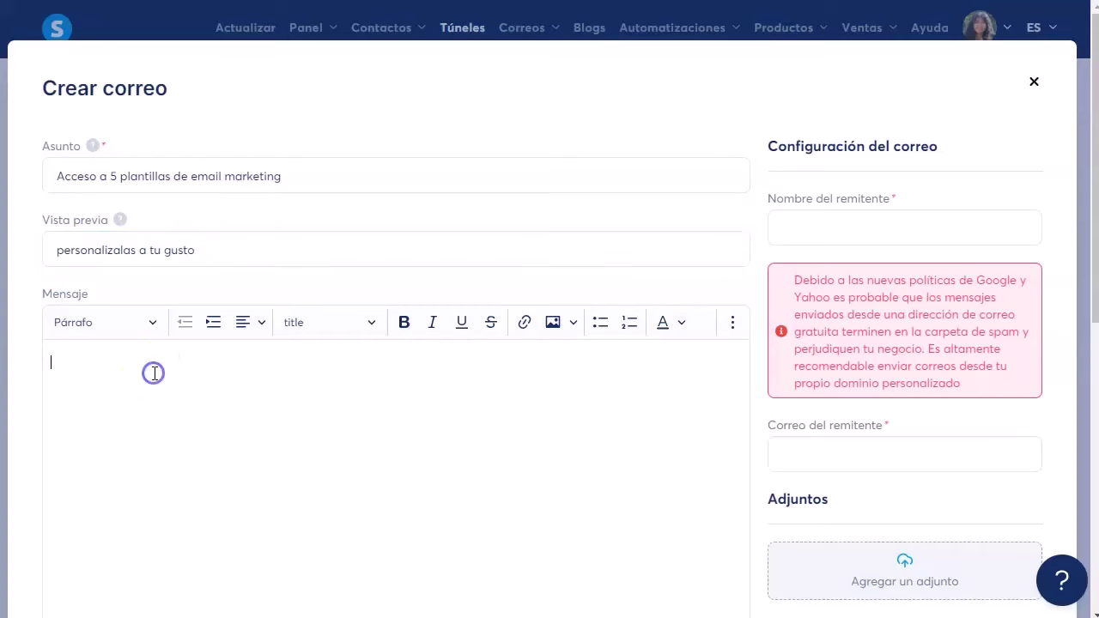
key(ctrl+v)
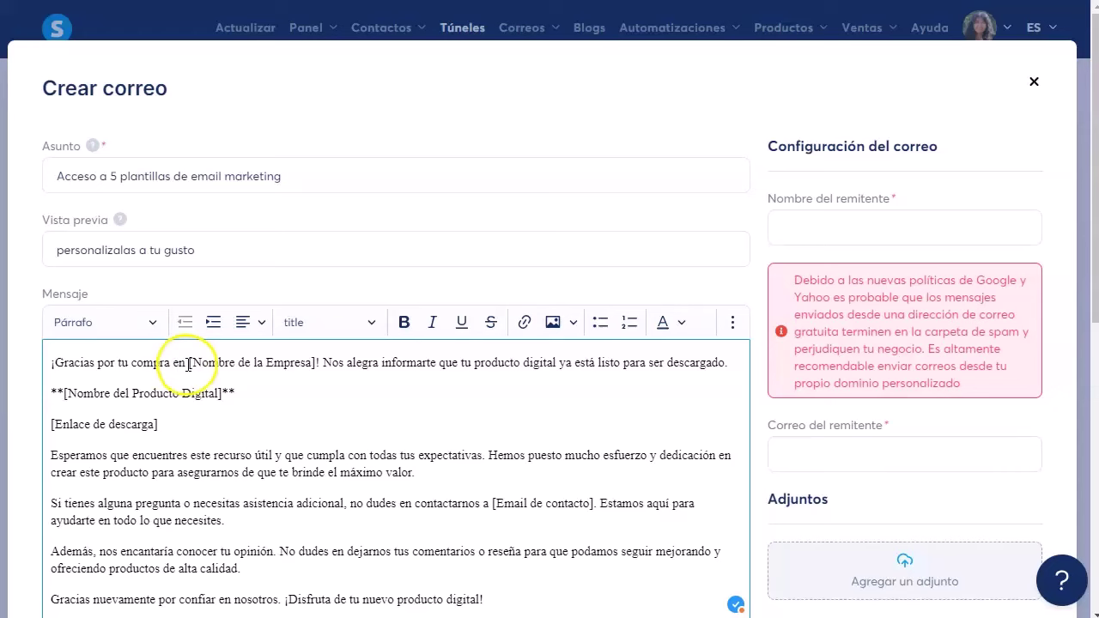
Step: Remove the company-name phrase from the opening line and start the second sentence as a new paragraph
drag(242, 365, 319, 364)
click(326, 387)
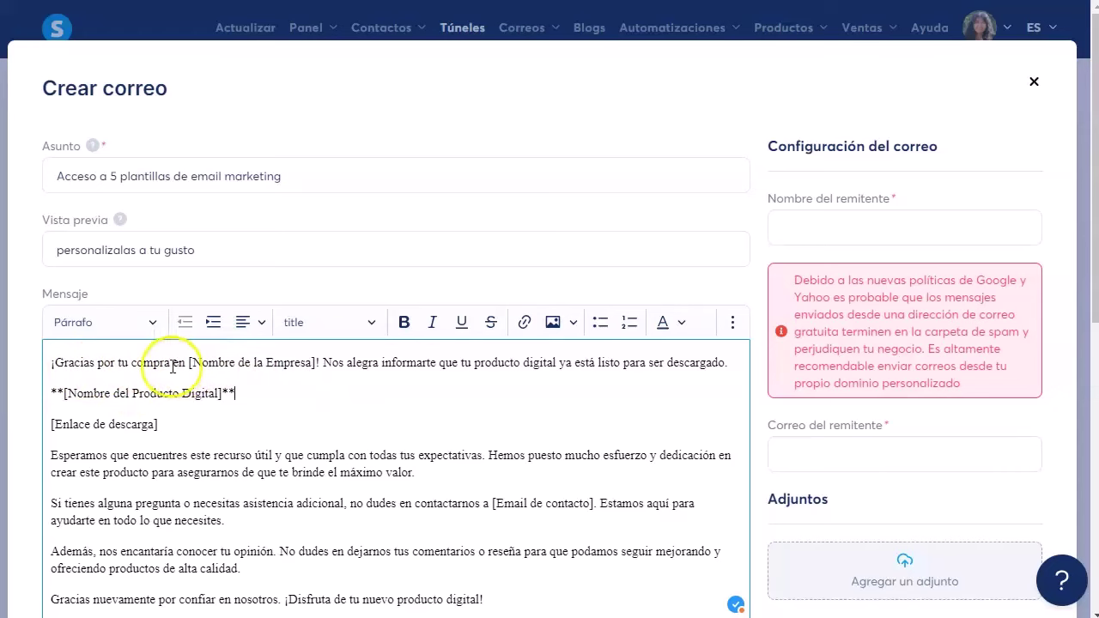
drag(171, 363, 320, 363)
key(BackSpace)
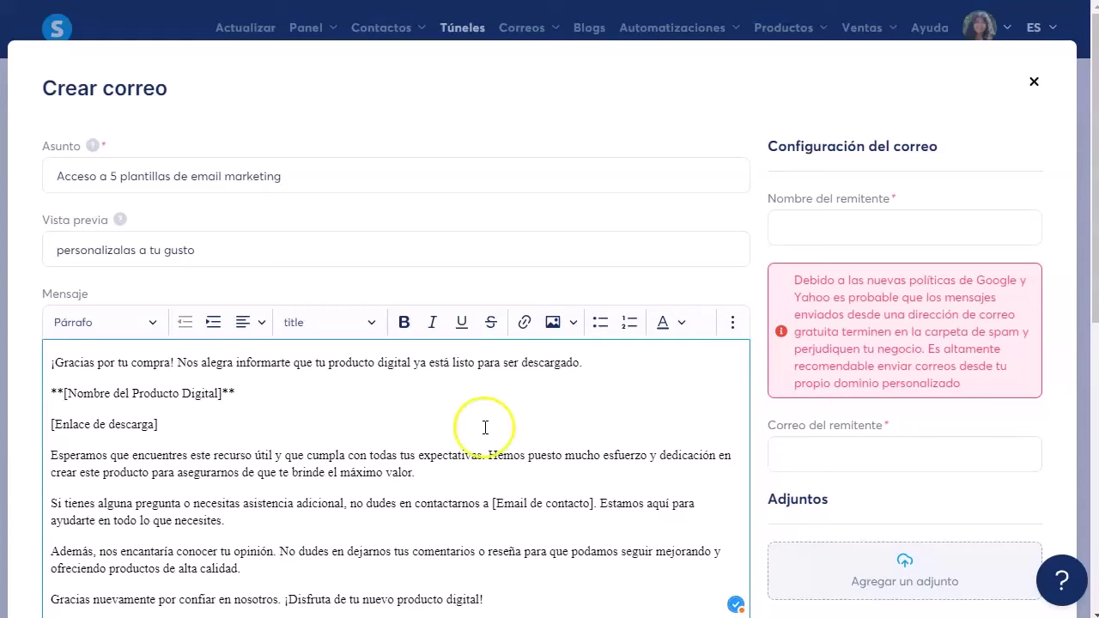
key(Return)
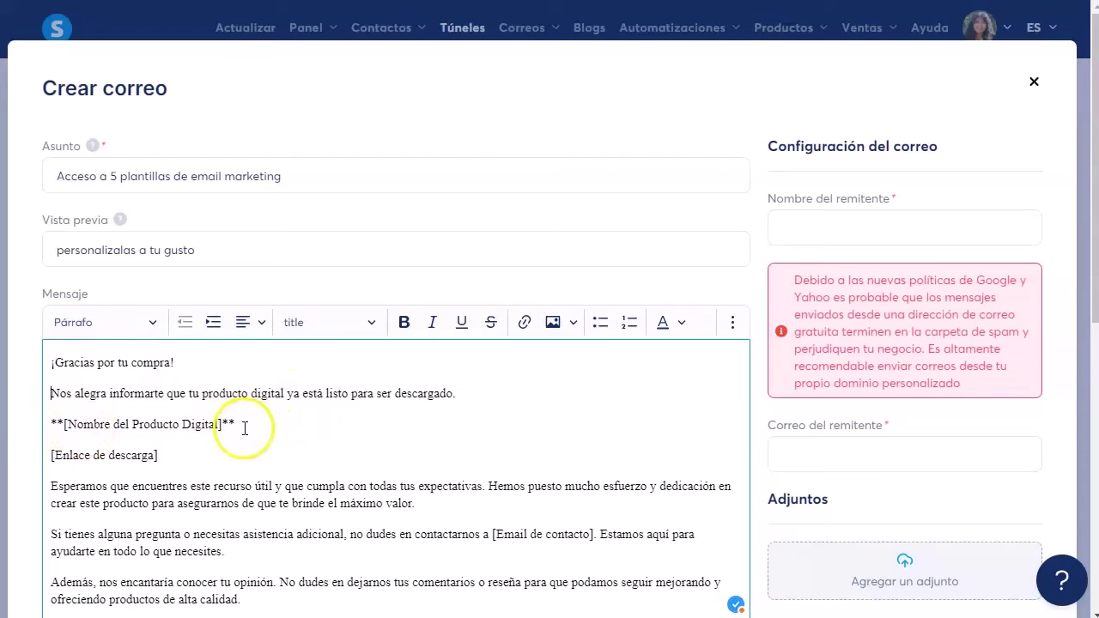
Step: Replace the product-name placeholder with '5 plantillas de email marketing' from the subject, in bold
drag(237, 425, 43, 422)
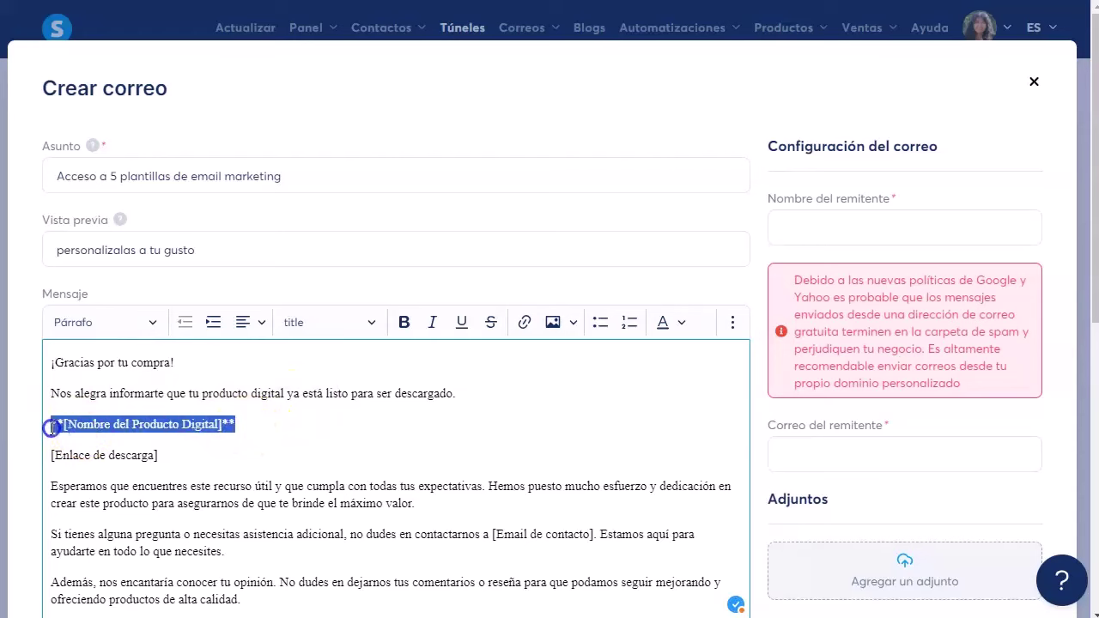
click(307, 420)
click(174, 457)
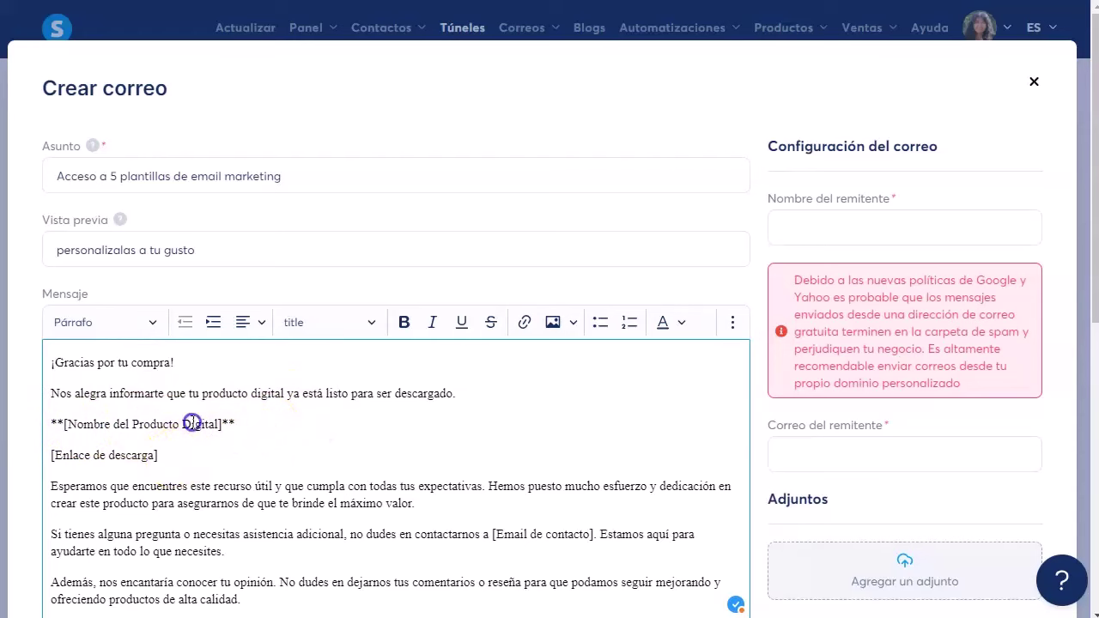
drag(255, 424, 27, 424)
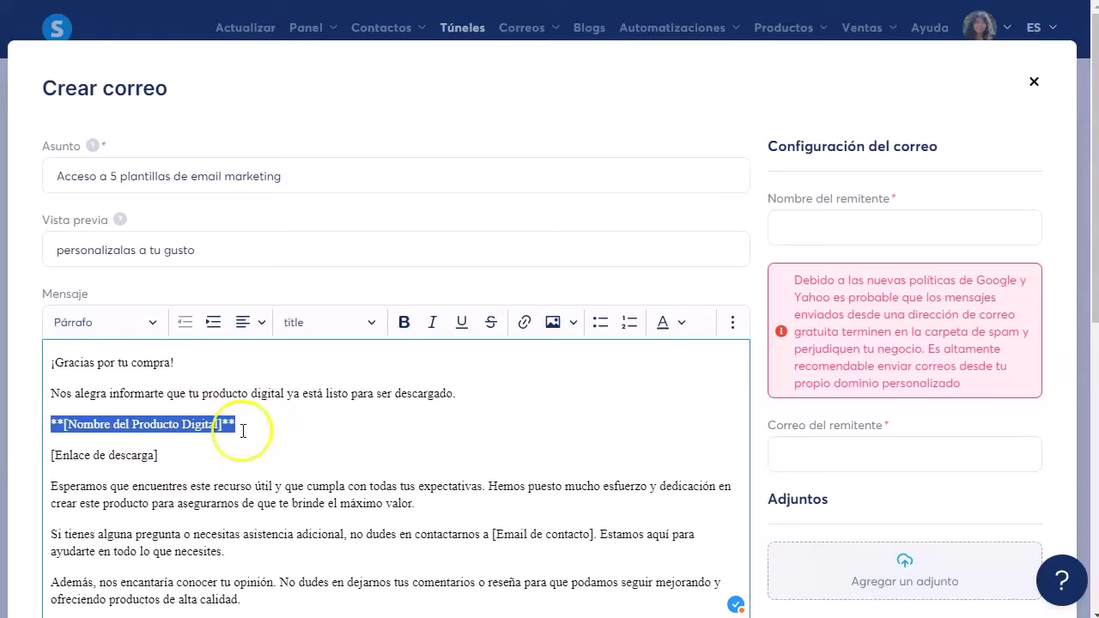
drag(111, 176, 209, 177)
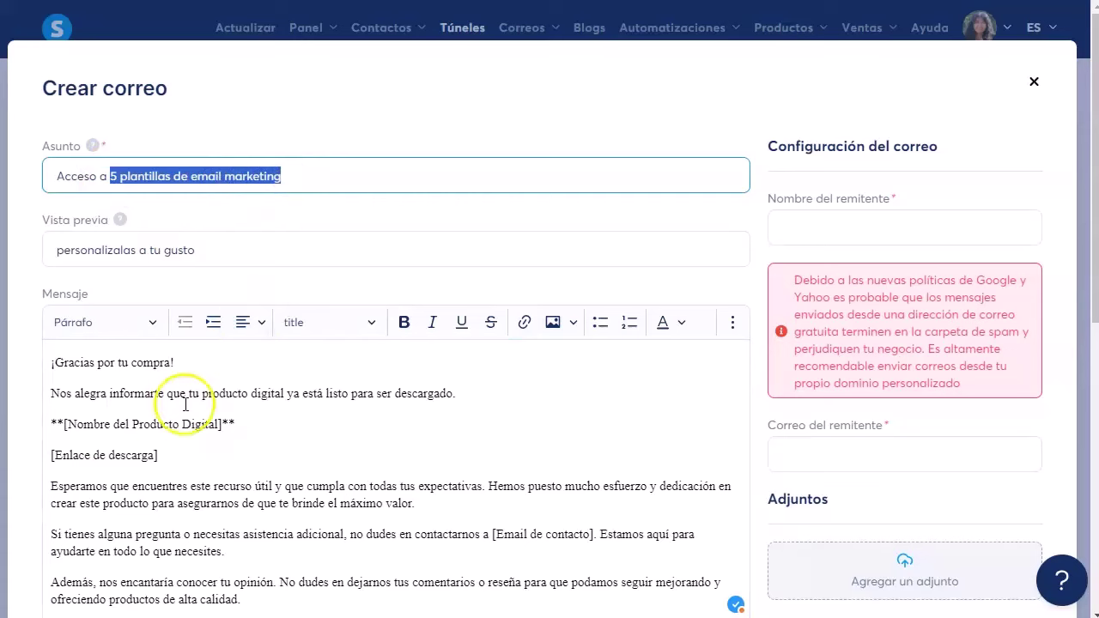
drag(236, 424, 52, 424)
text(5 plantillas de email marketing)
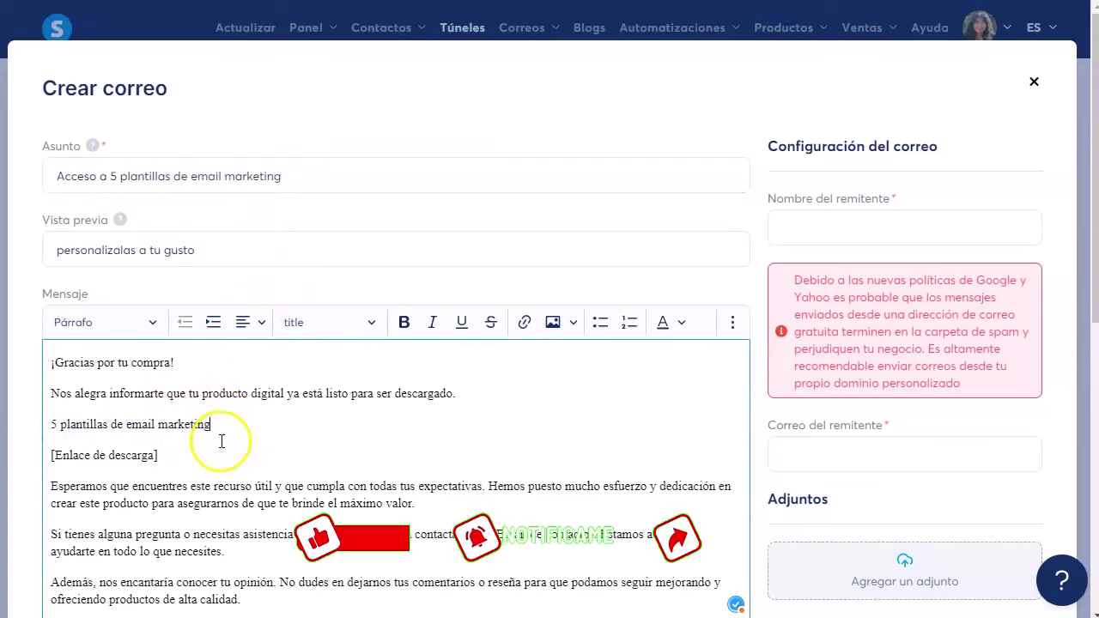
drag(212, 424, 51, 424)
click(404, 324)
Step: Delete the [Enlace de descarga] placeholder line from the message
drag(158, 455, 39, 459)
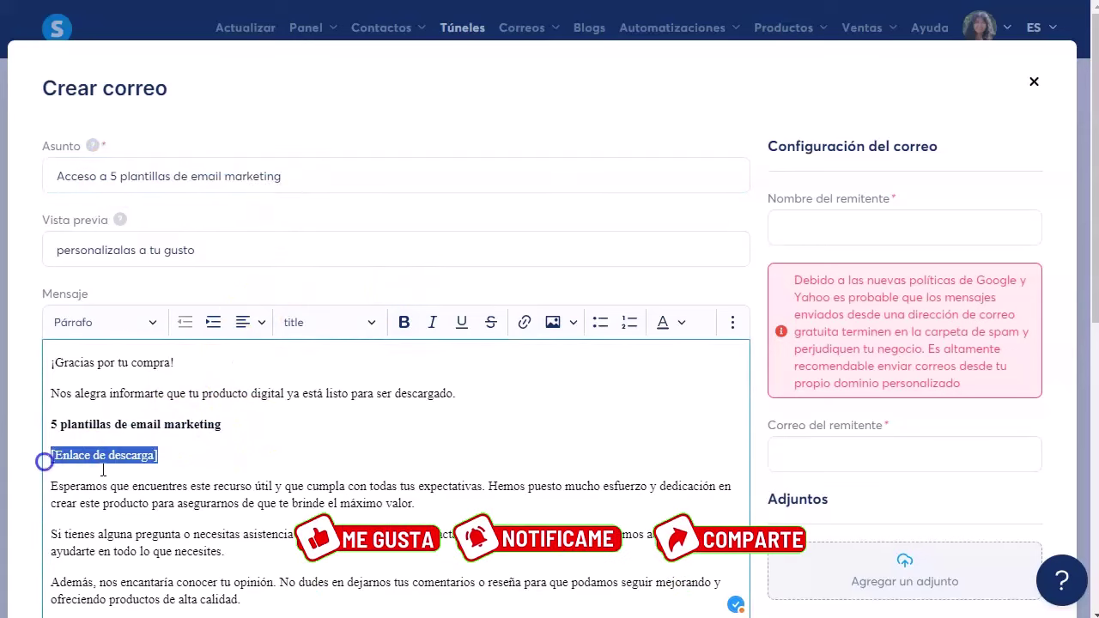
key(Delete)
key(Delete)
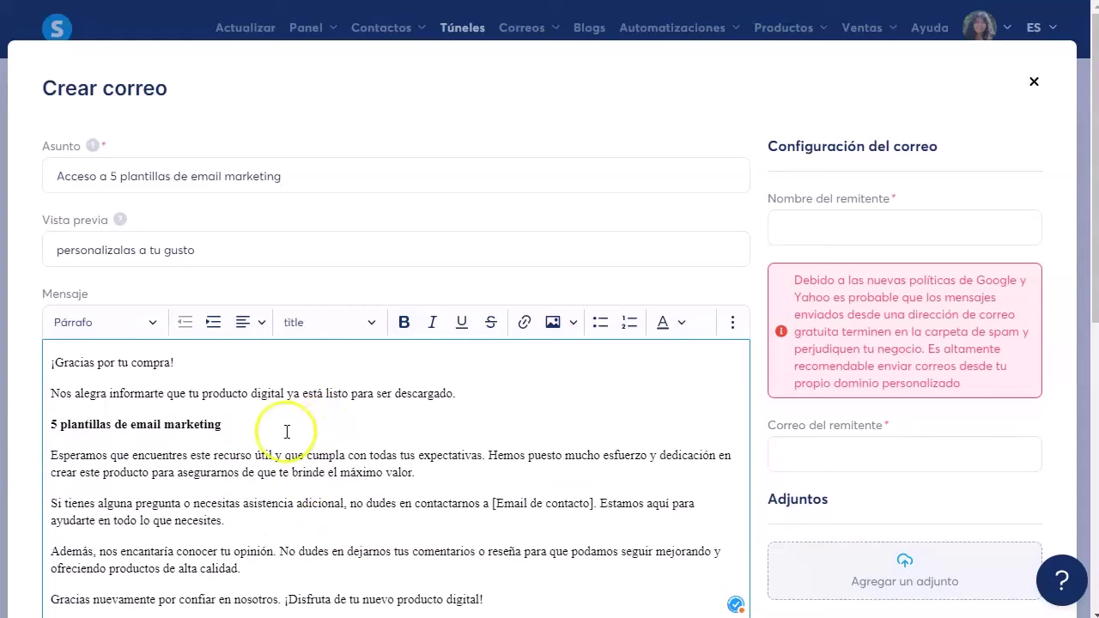
drag(277, 426, 18, 426)
click(202, 414)
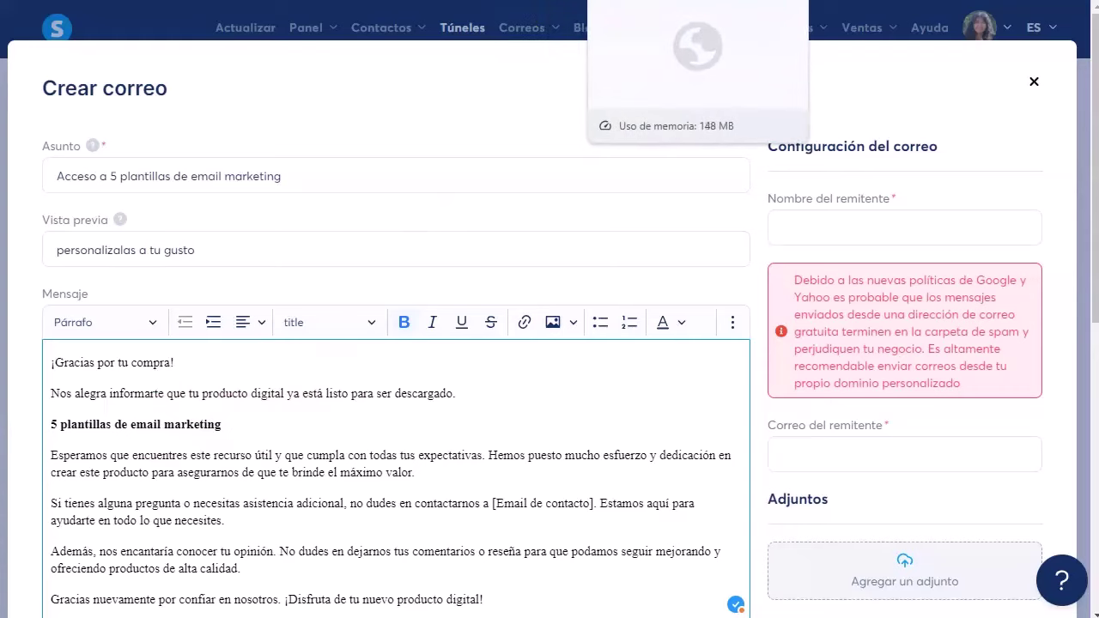
click(858, 0)
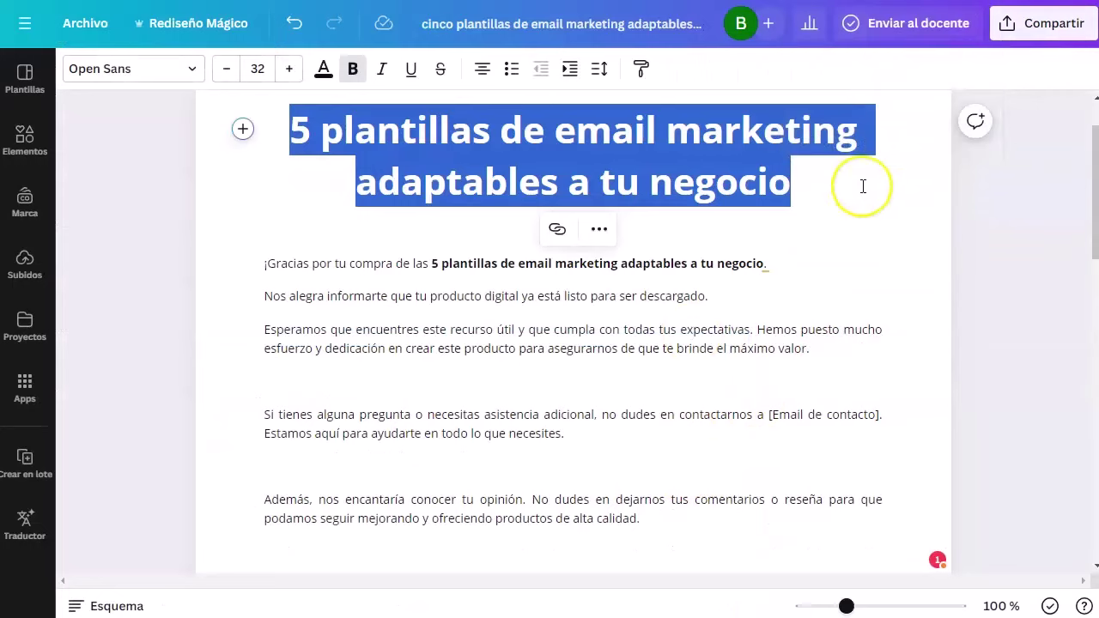
Step: Review the Canva thank-you document for the 5 email marketing templates, deselecting its title
click(772, 264)
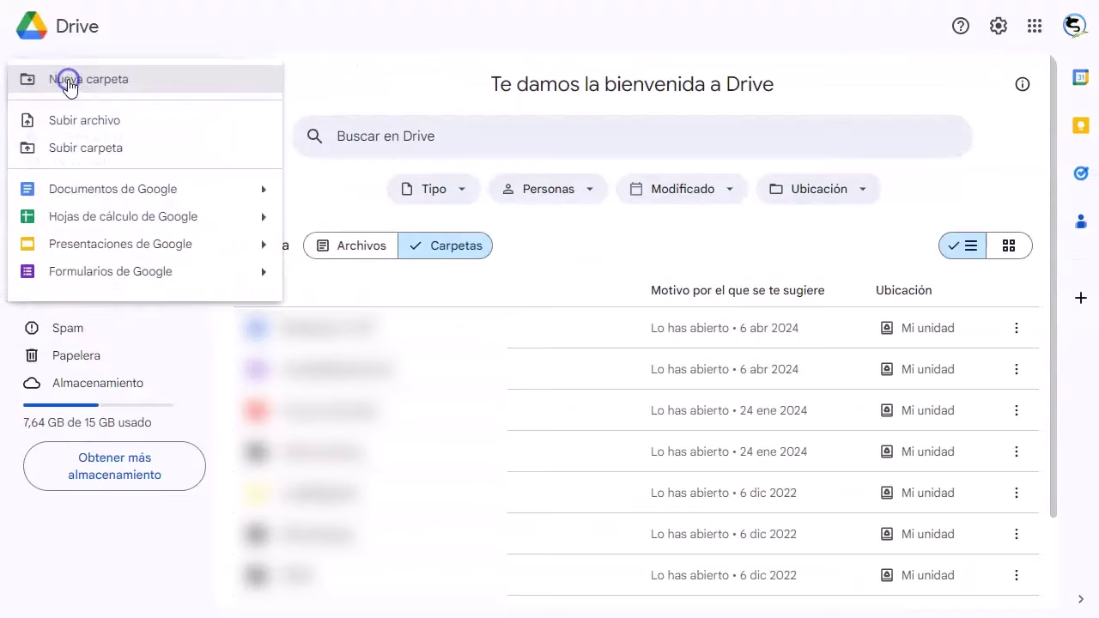
Step: Create a new Drive folder named 'Entrega' and open it
click(121, 83)
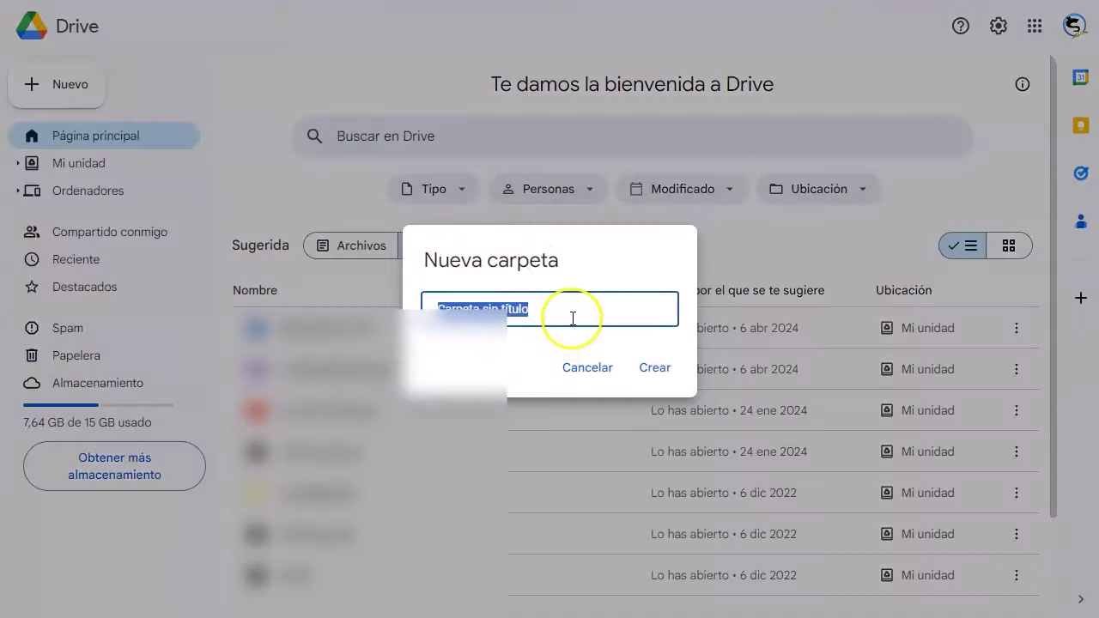
text(Entre)
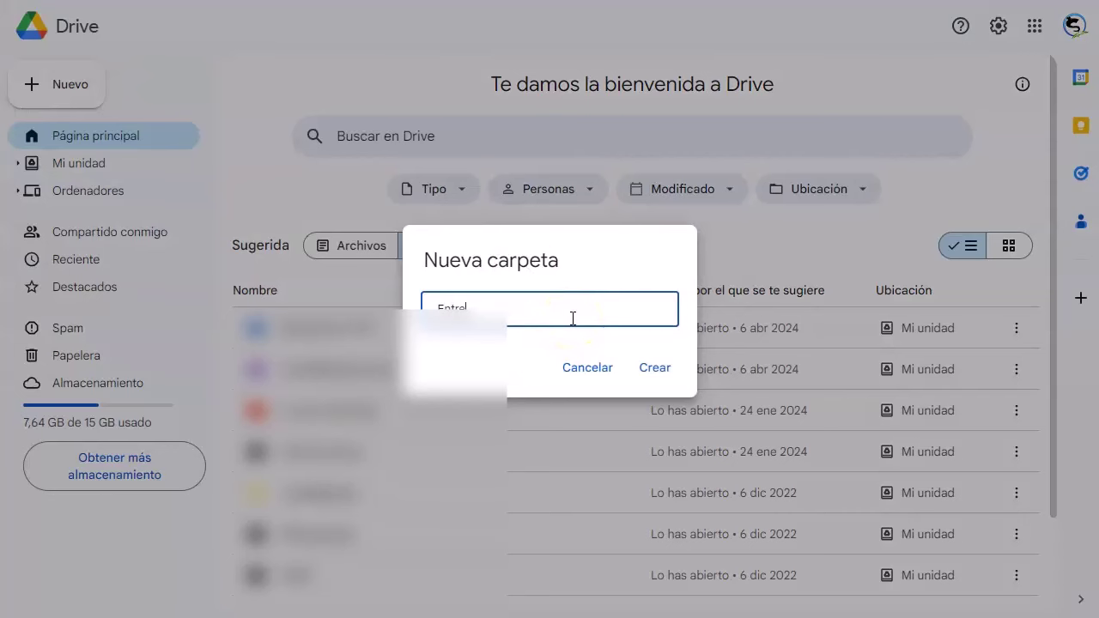
text(ga)
click(654, 368)
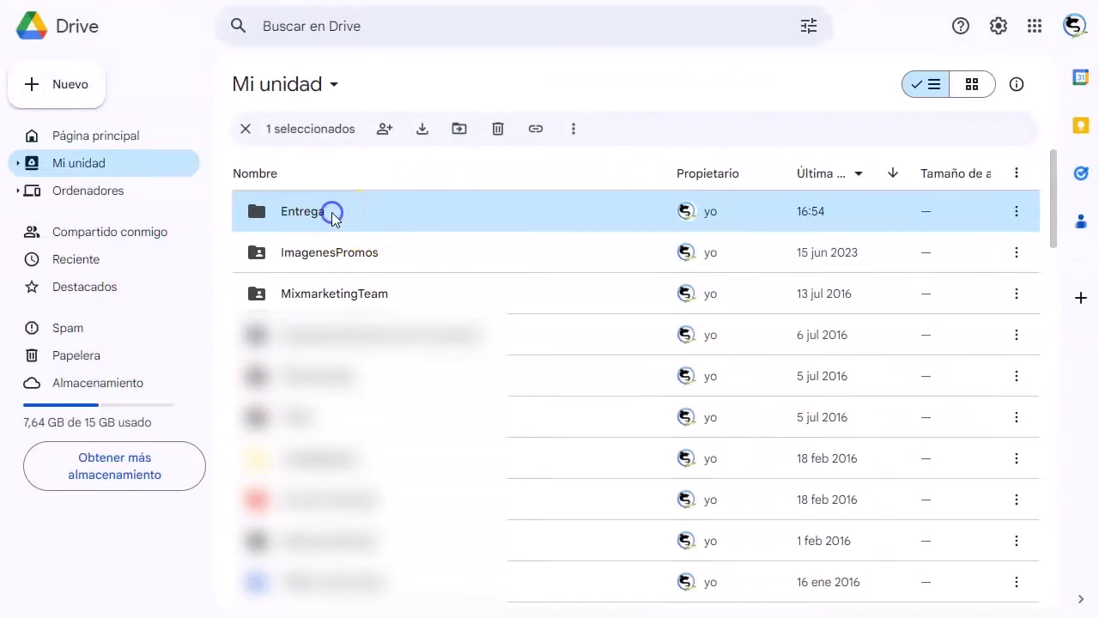
double_click(333, 215)
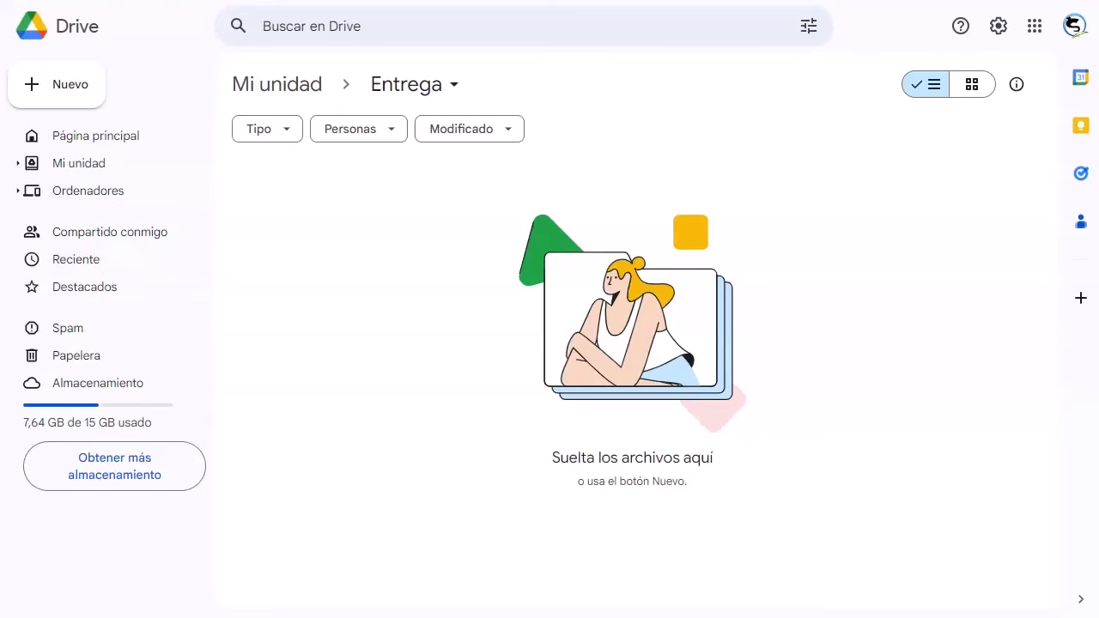
Step: Upload the templates Word file into Entrega and copy its sharing link
key(alt+Tab)
drag(129, 86, 763, 378)
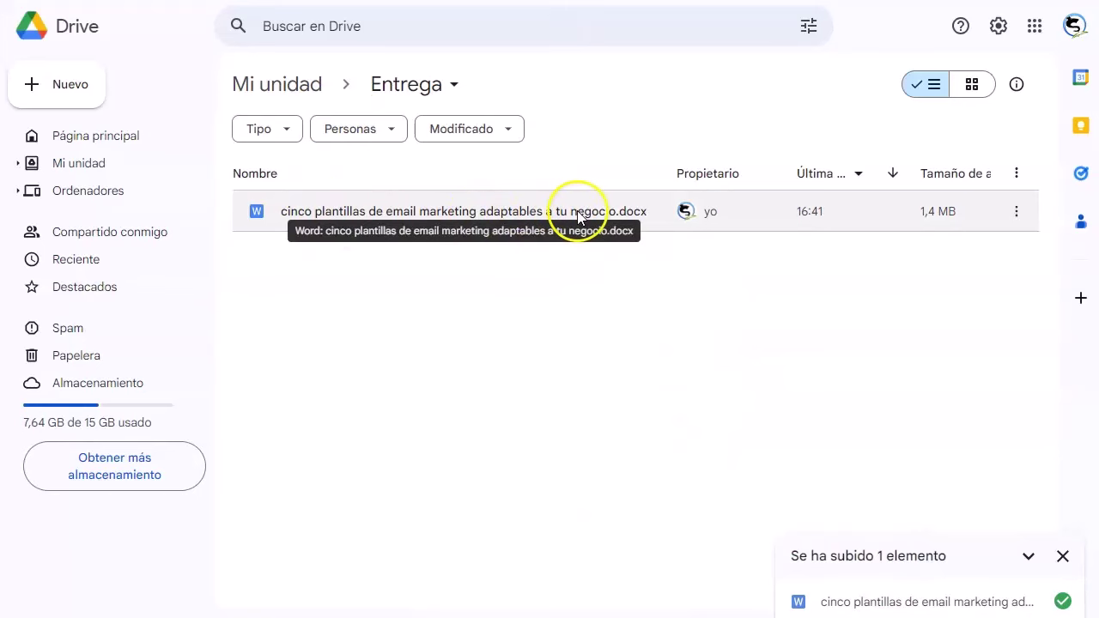
click(1016, 211)
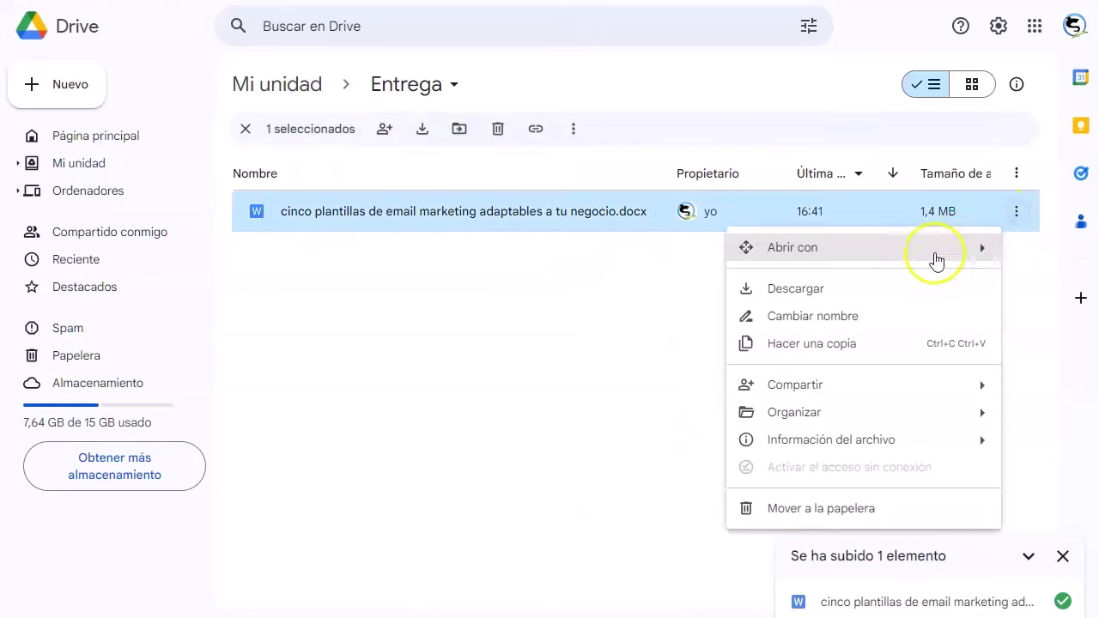
mouse_move(864, 385)
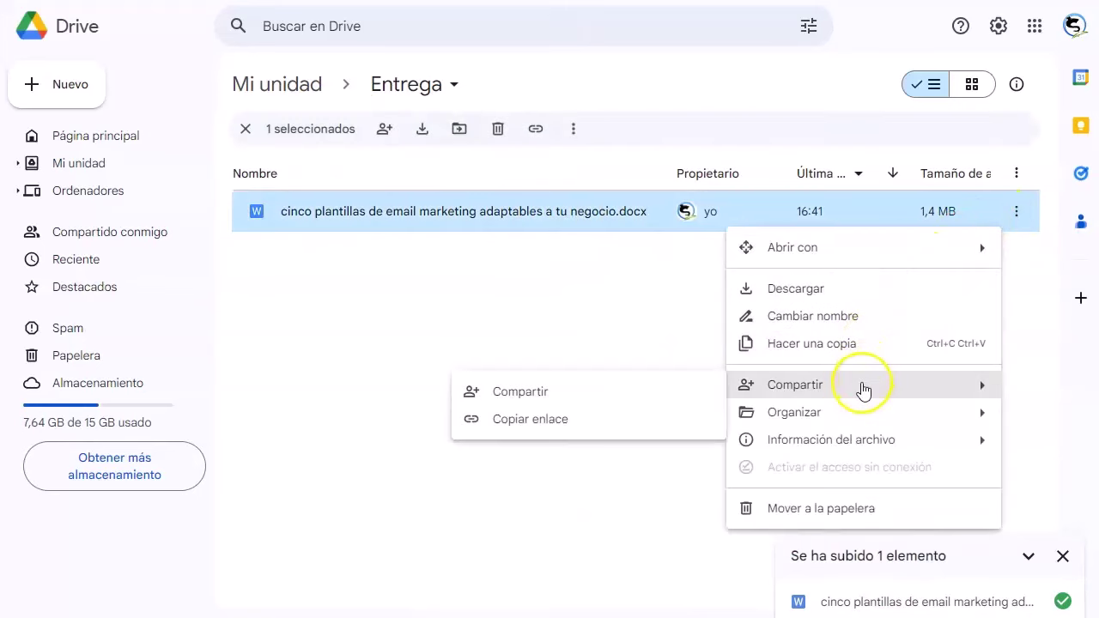
click(547, 420)
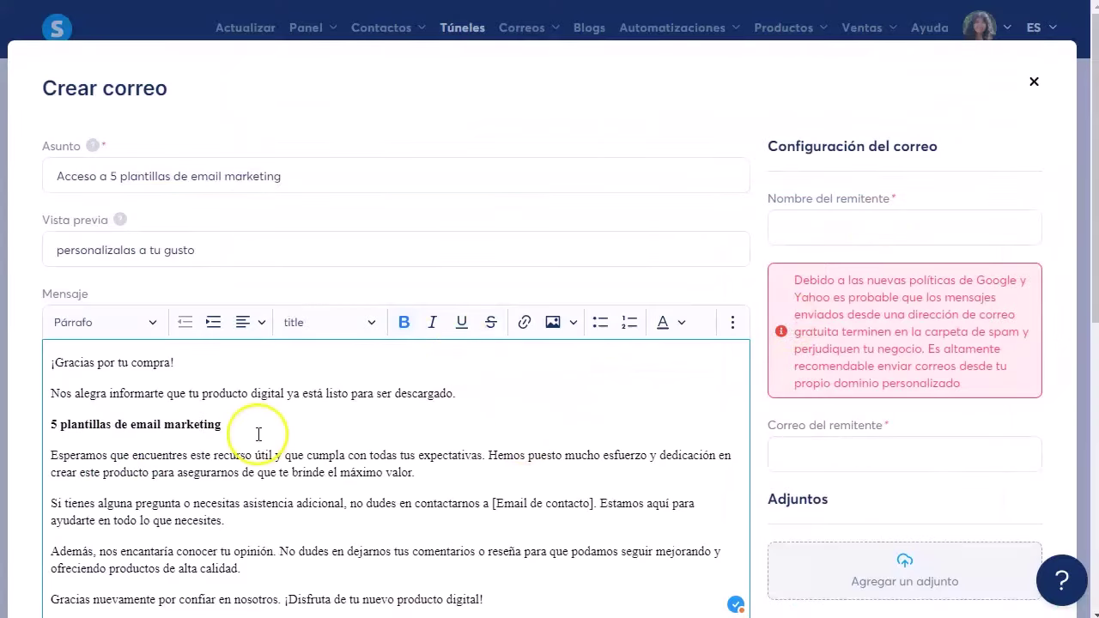
Step: Link the bold product-name heading to the copied Google Drive sharing URL
drag(222, 424, 62, 426)
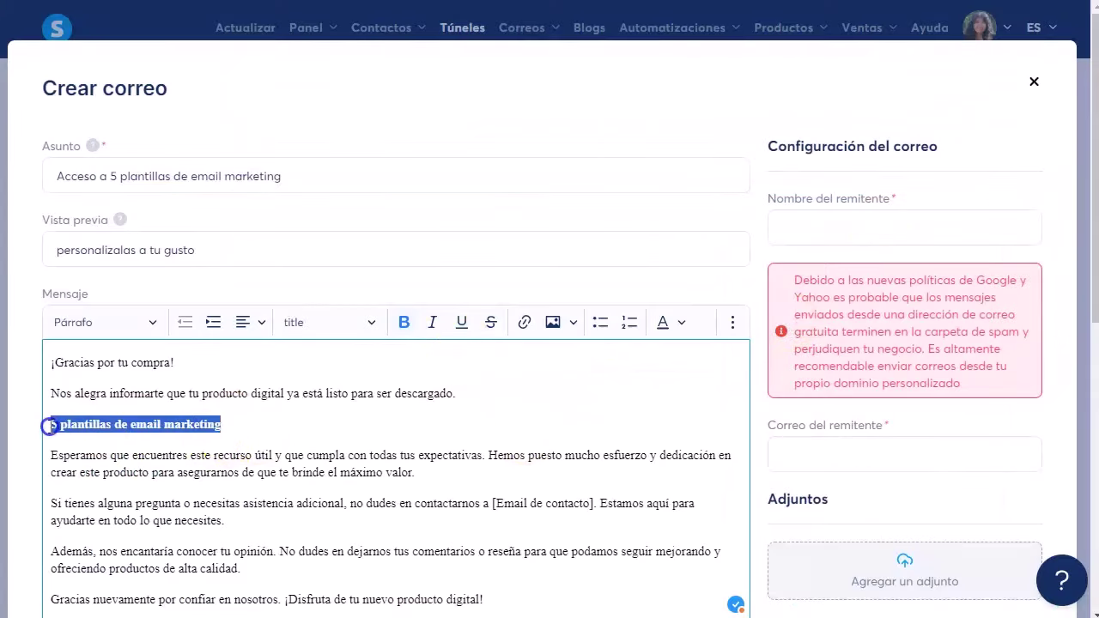
click(523, 322)
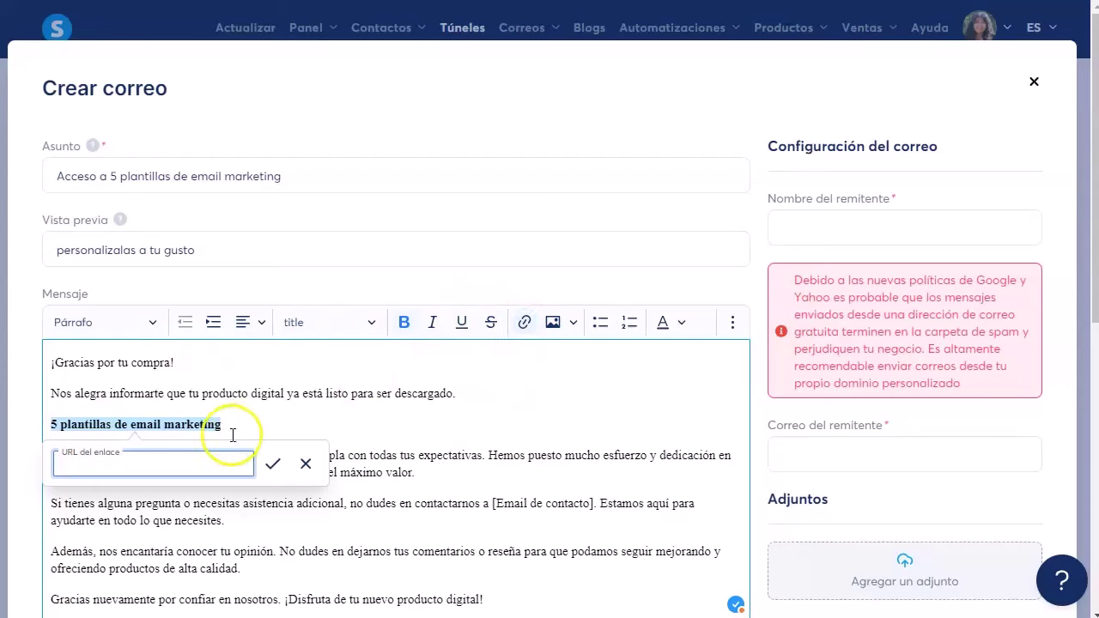
key(ctrl+v)
click(272, 464)
click(457, 453)
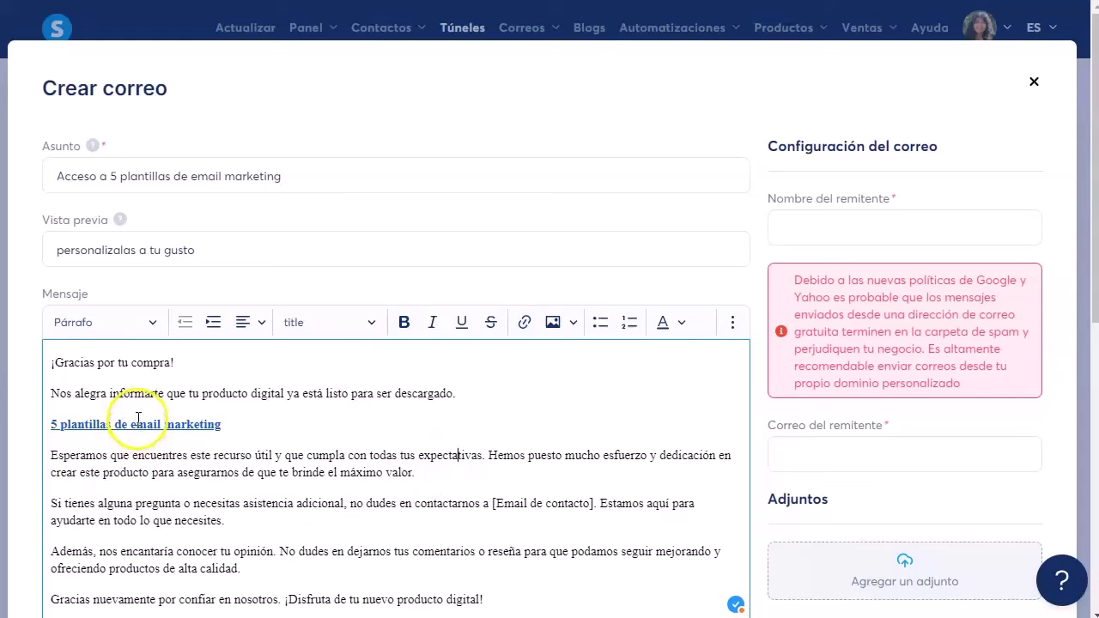
Step: Enter the contact e-mail address in the message and put the Estamos aquí sentence in its own paragraph
click(479, 198)
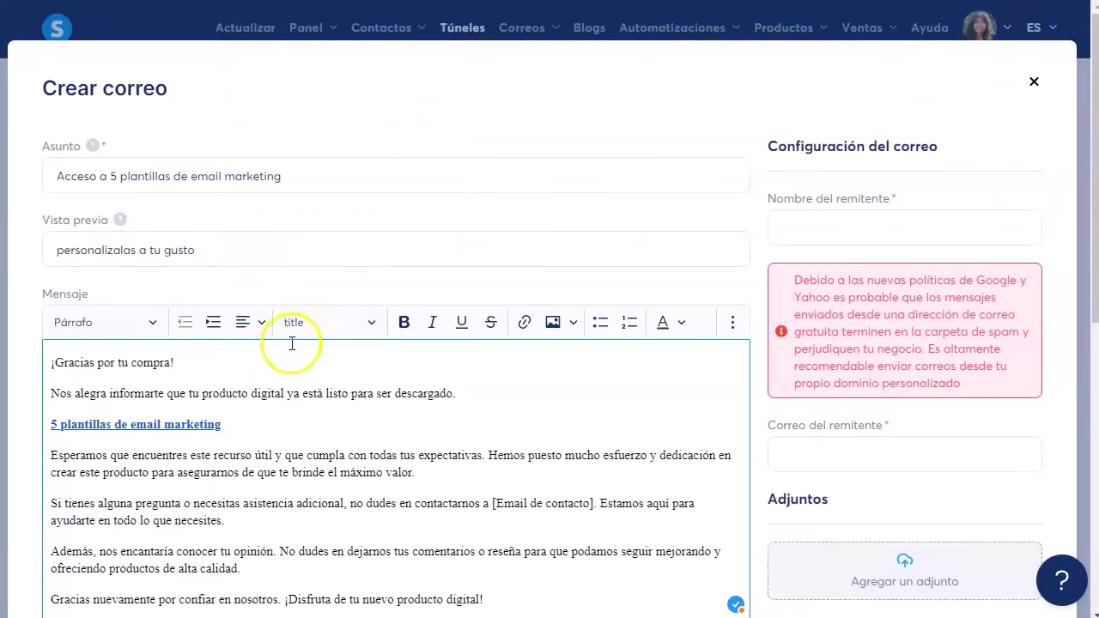
scroll(258, 429, down, 3)
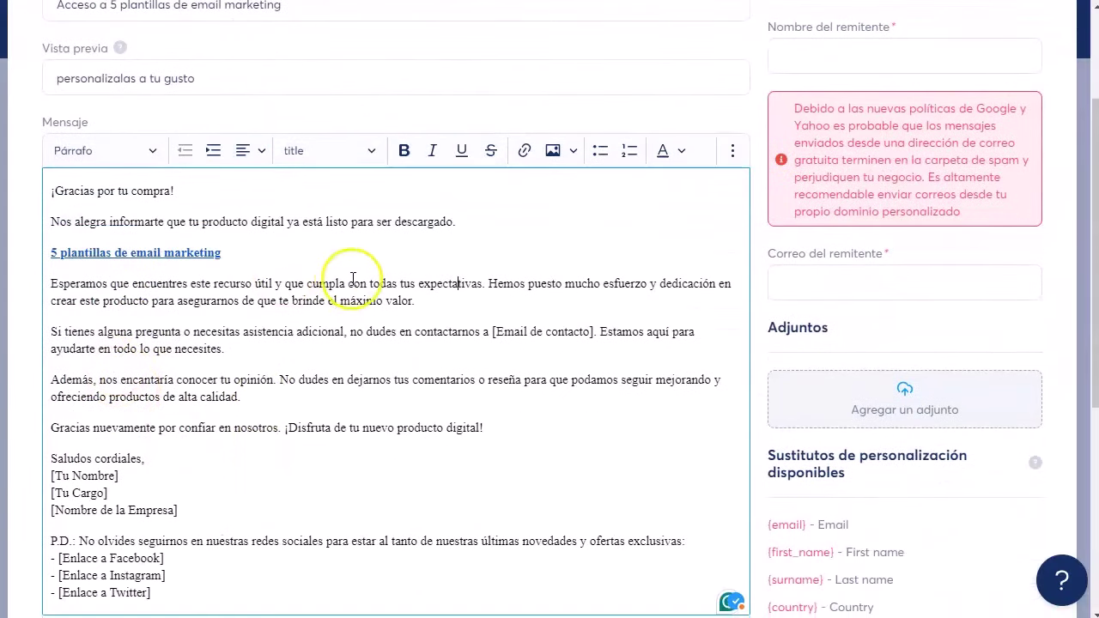
scroll(225, 363, down, 1)
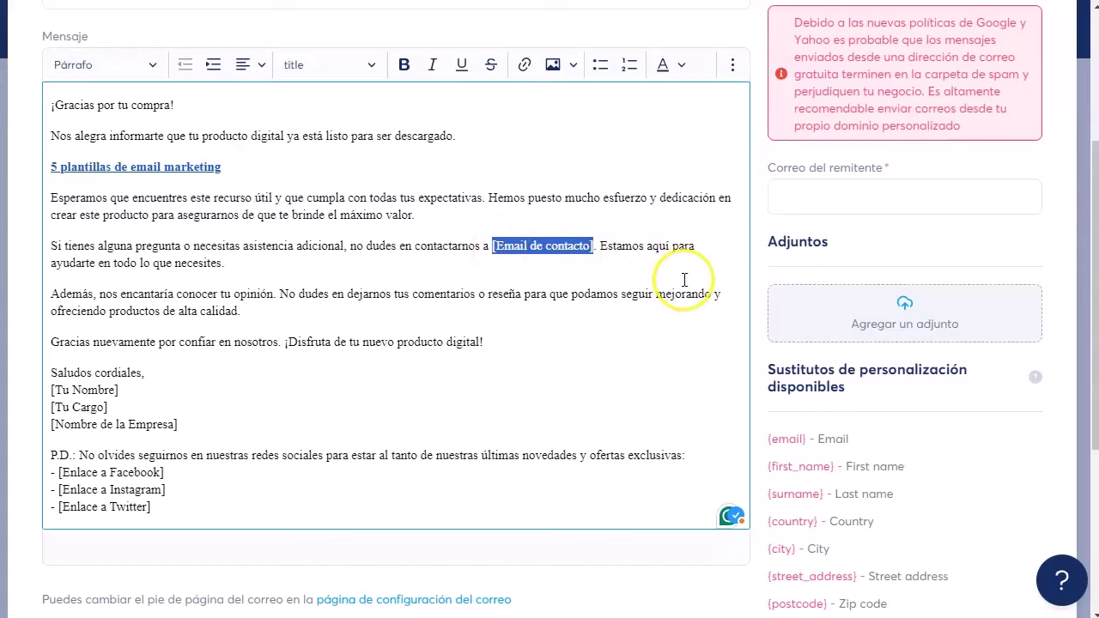
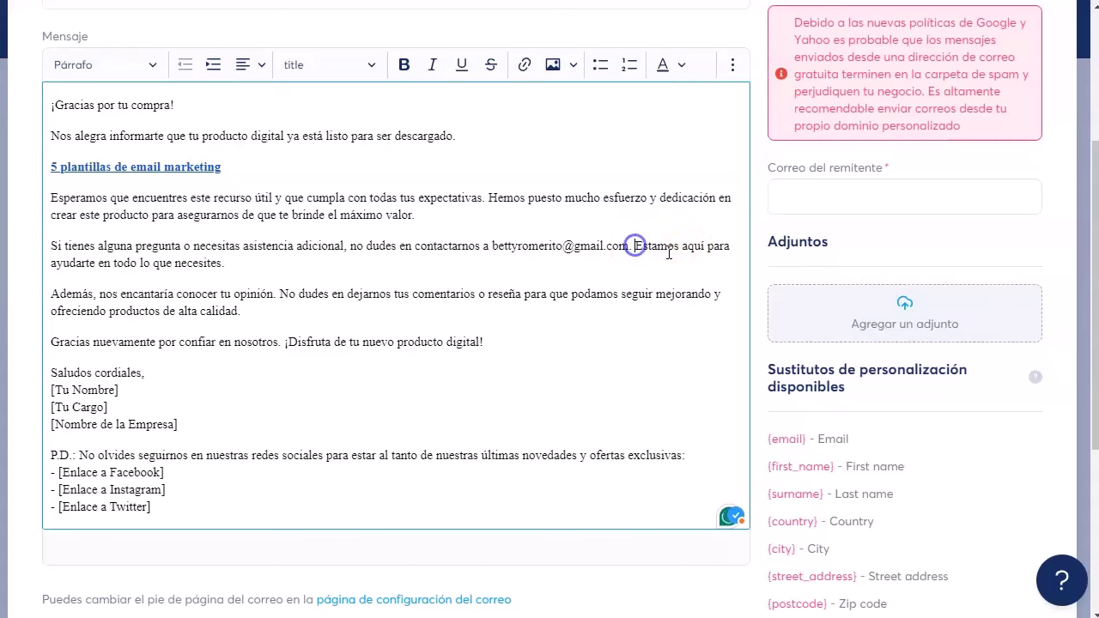
key(Return)
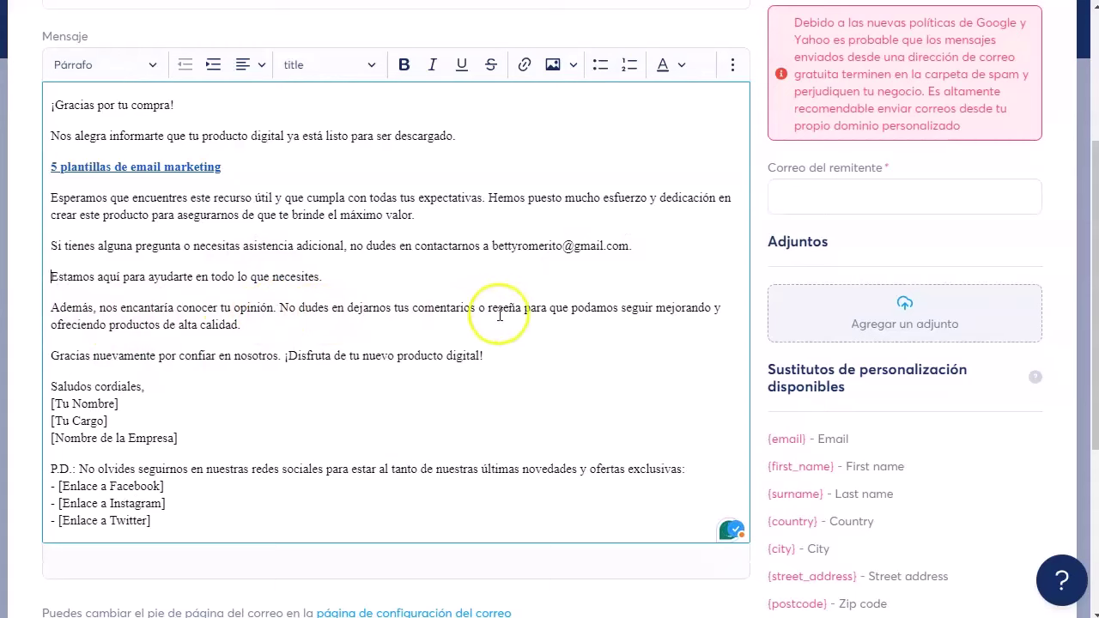
Step: Replace the signature placeholders with the author's name and 'Creadora digital', removing [Nombre de la Empresa]
scroll(331, 377, down, 2)
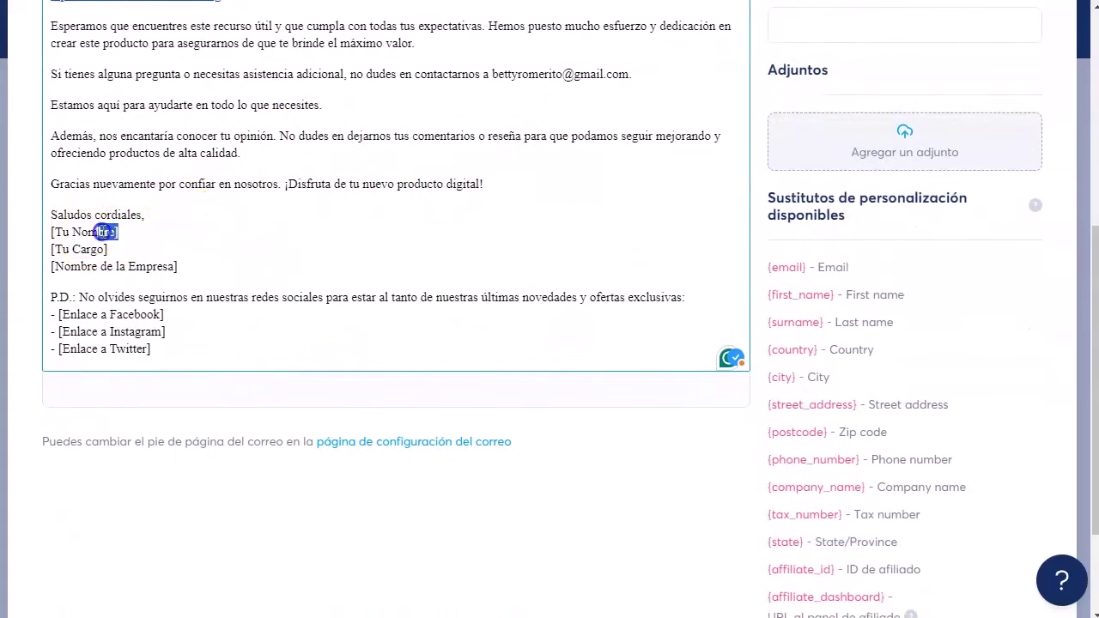
drag(103, 232, 29, 233)
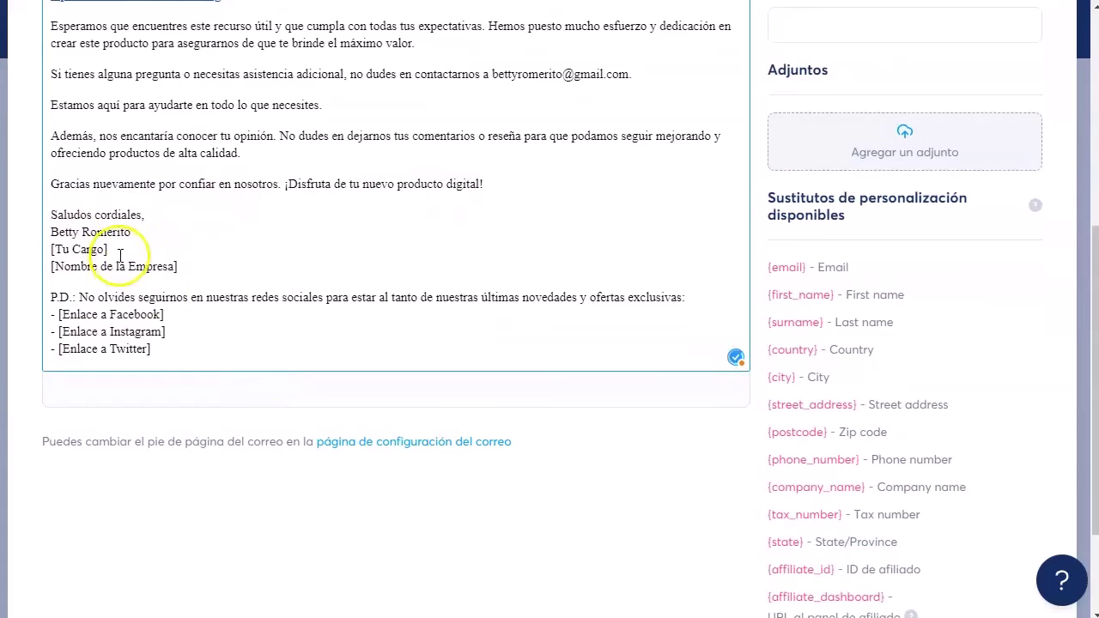
drag(120, 254, 26, 249)
text(Creadora digital)
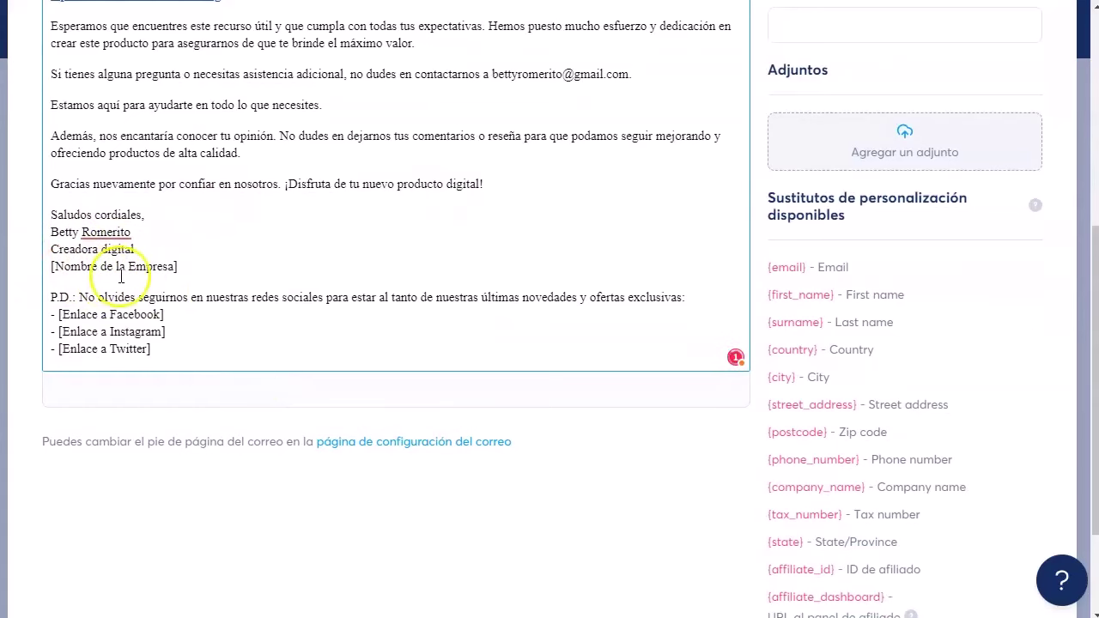
drag(182, 266, 670, 297)
text([)
Step: Start filling in the Nombre del remitente (sender name) field
click(232, 348)
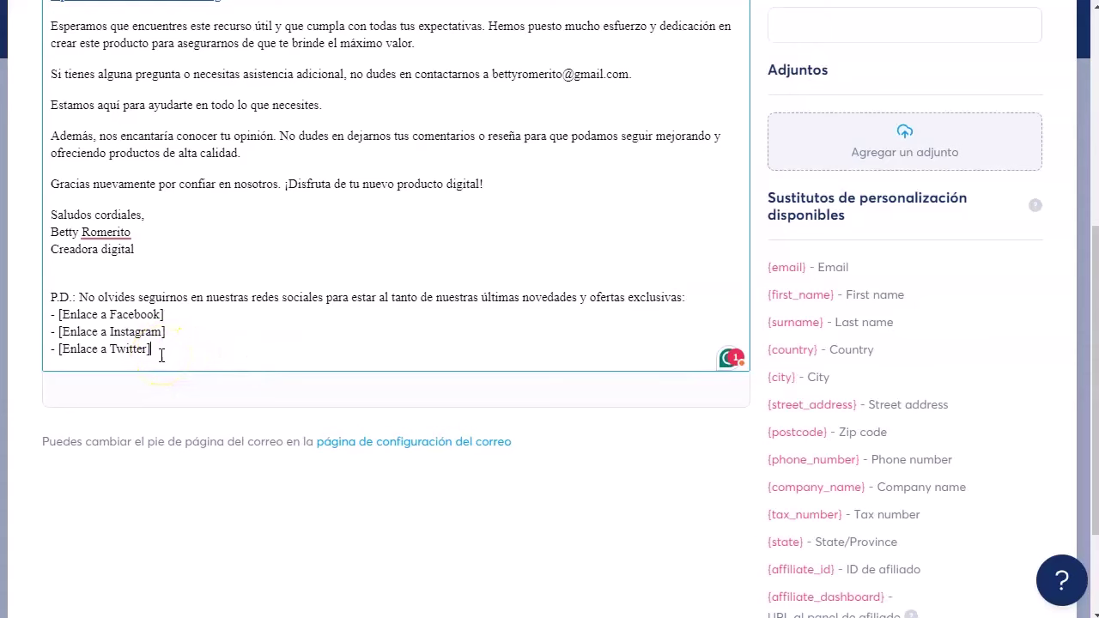
scroll(858, 151, up, 5)
click(858, 151)
scroll(862, 150, up, 1)
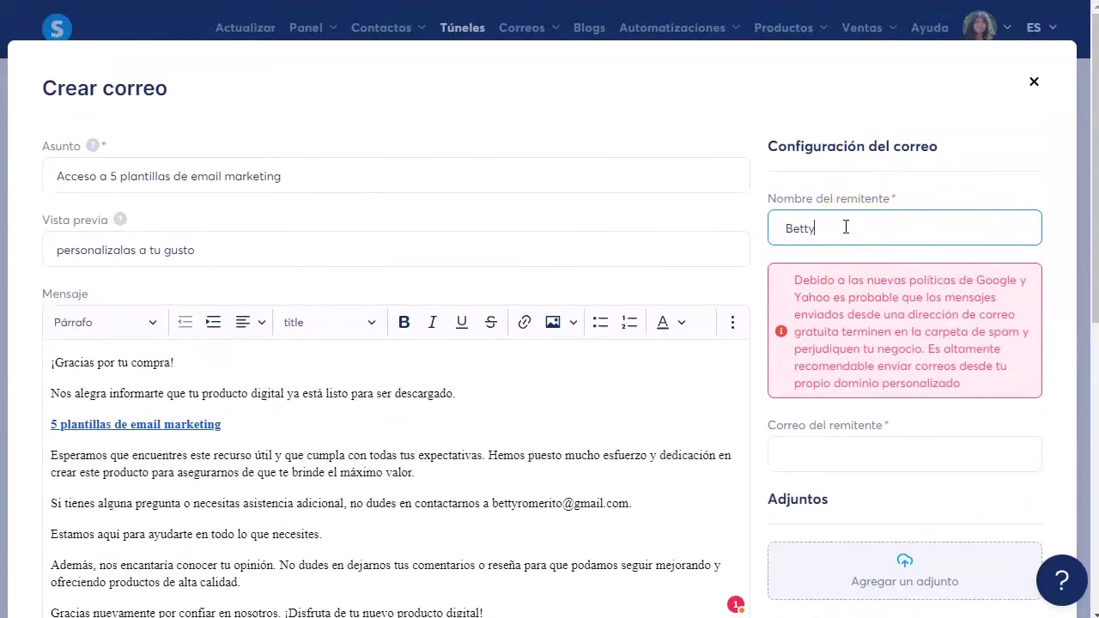
Step: Enter the sender's e-mail address in the Correo del remitente field
scroll(846, 227, down, 1)
click(832, 365)
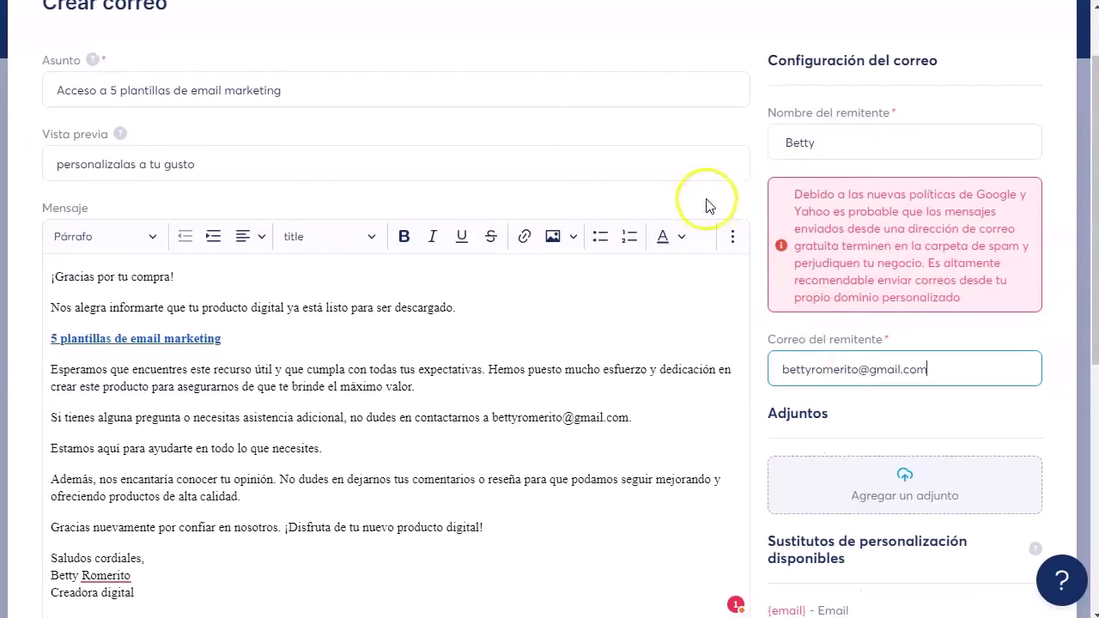
click(742, 199)
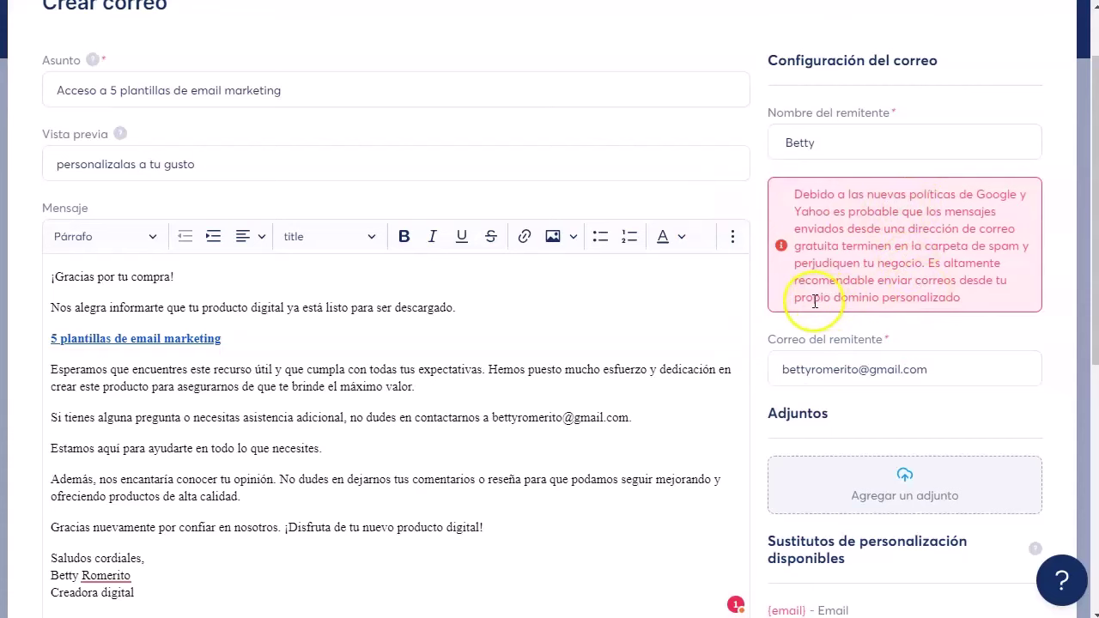
scroll(859, 292, down, 2)
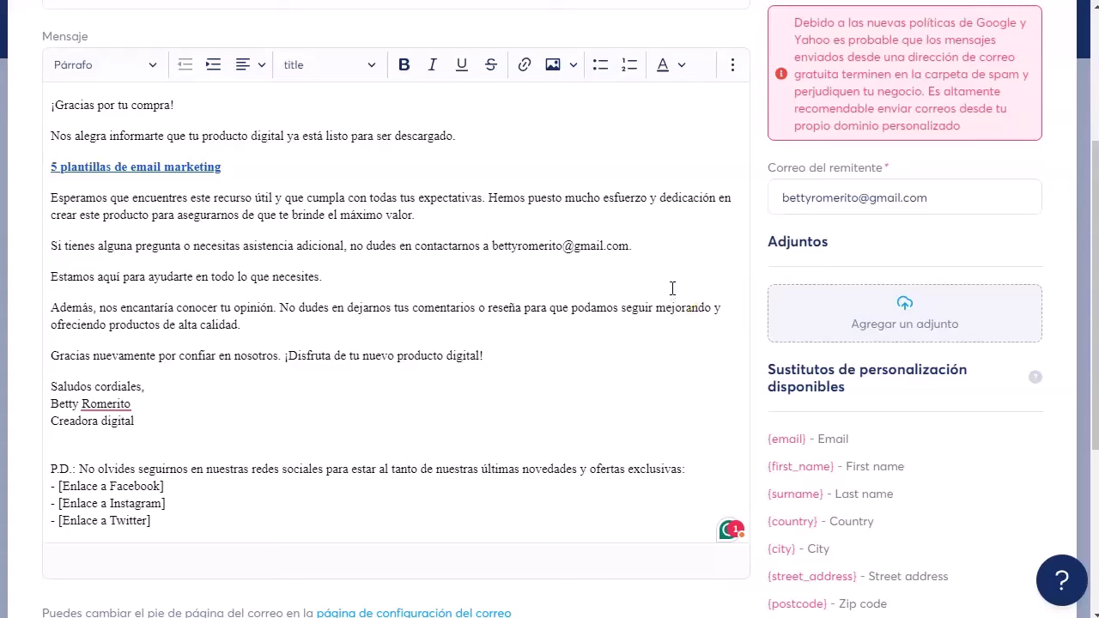
click(673, 315)
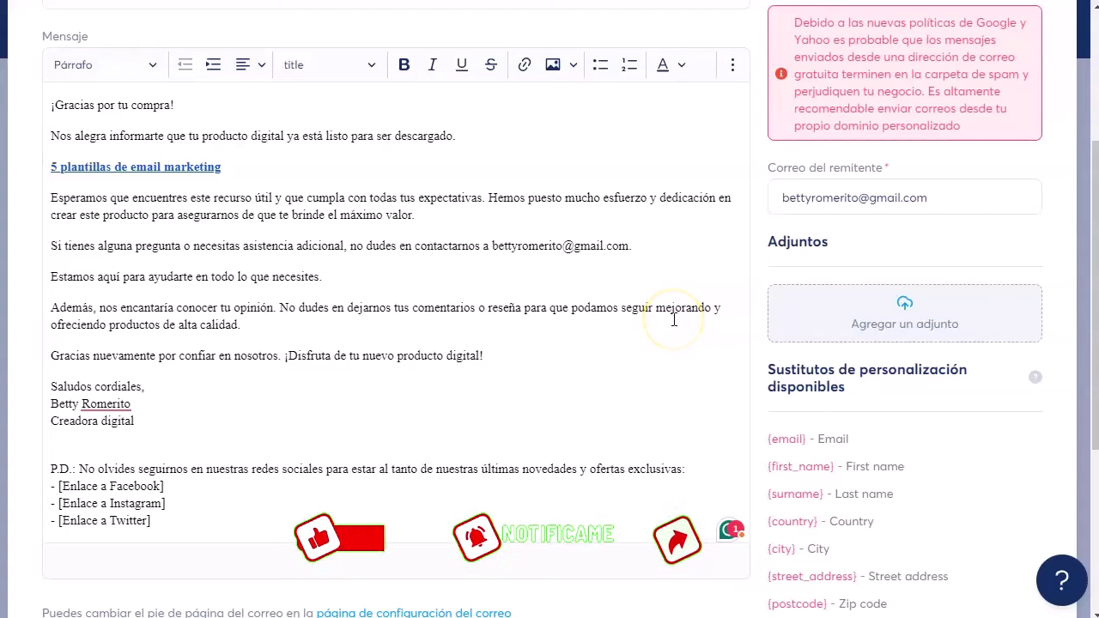
scroll(673, 315, up, 1)
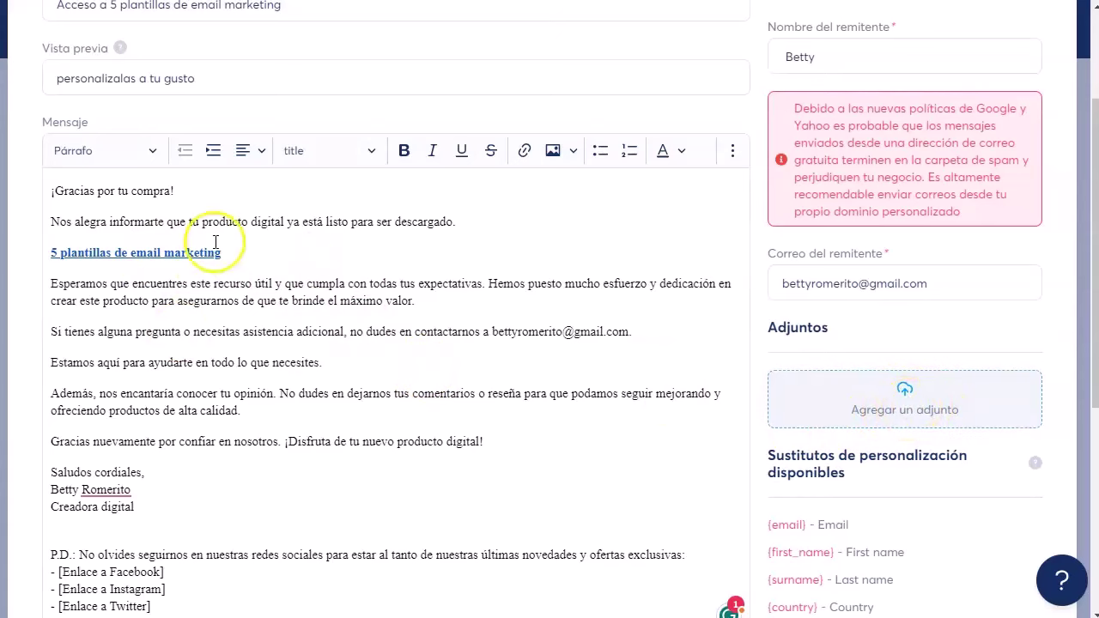
Step: Replace the Facebook/Instagram/Twitter link lines with a P.D. sentence about the attached file
click(244, 258)
scroll(258, 249, down, 3)
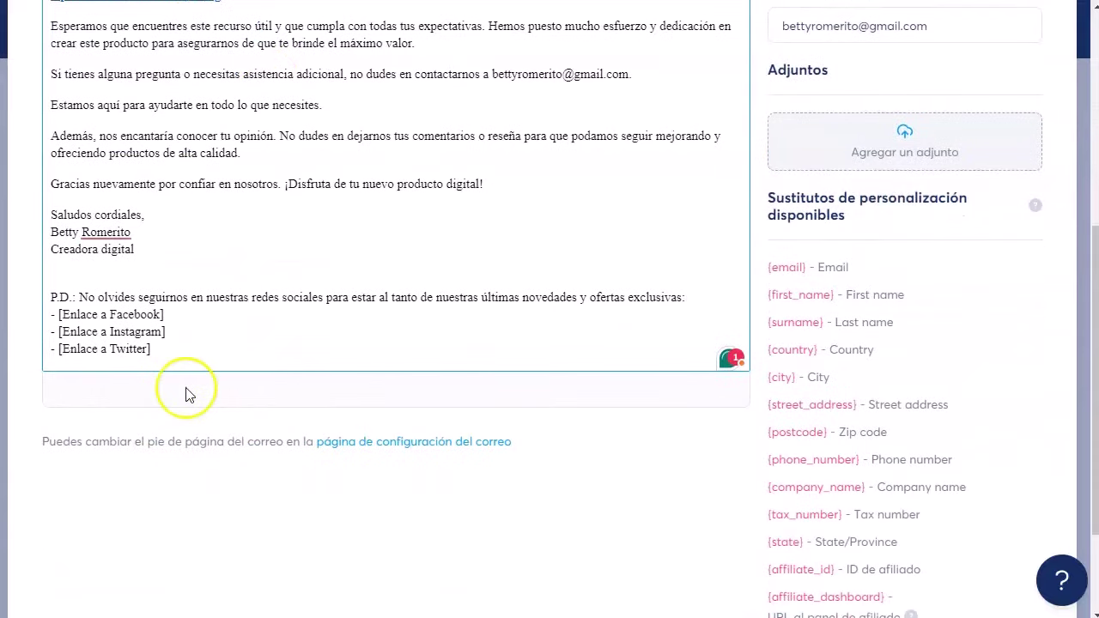
drag(153, 352, 490, 300)
key(BackSpace)
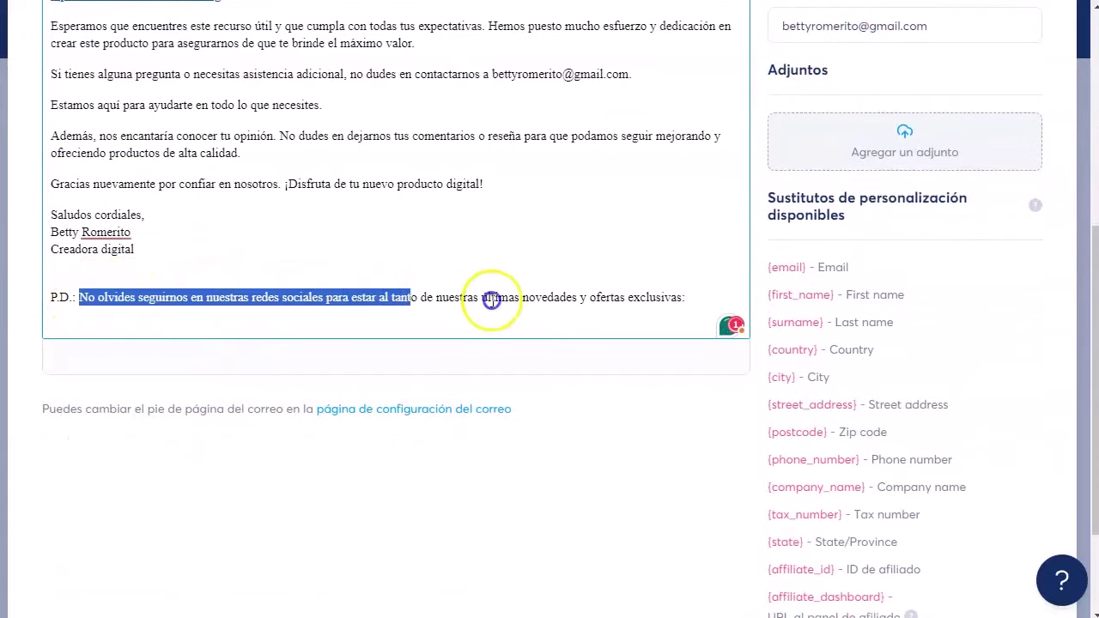
text(Encontrarás el archivo, adjunto en este correo.)
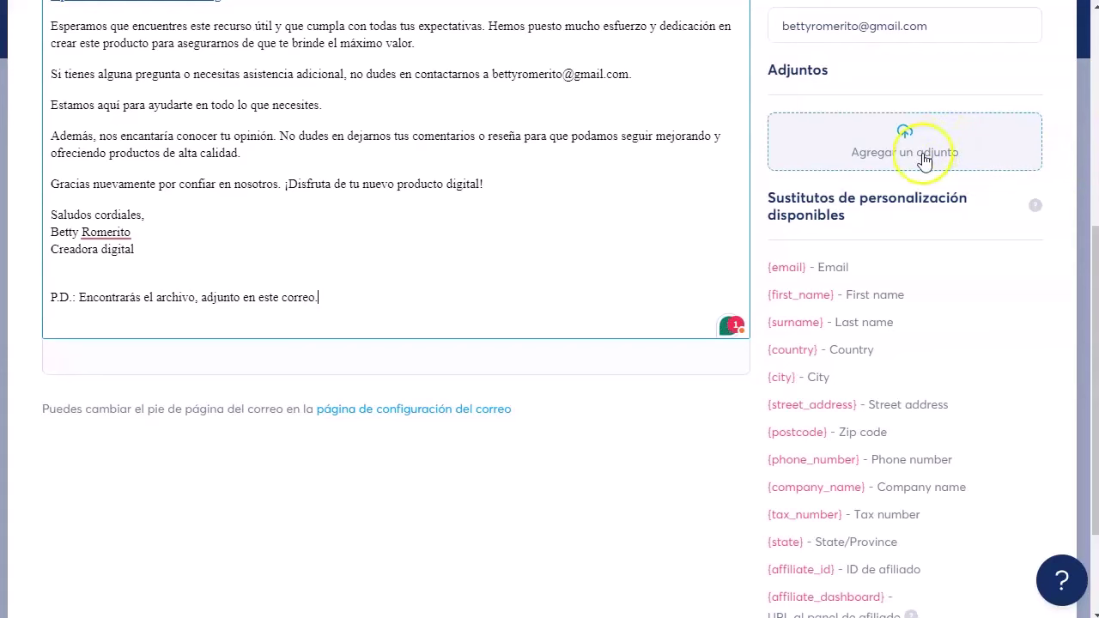
Step: Attach cincoplantillasdeemailmarketingadaptablesatunegocio.docx to the email
click(922, 155)
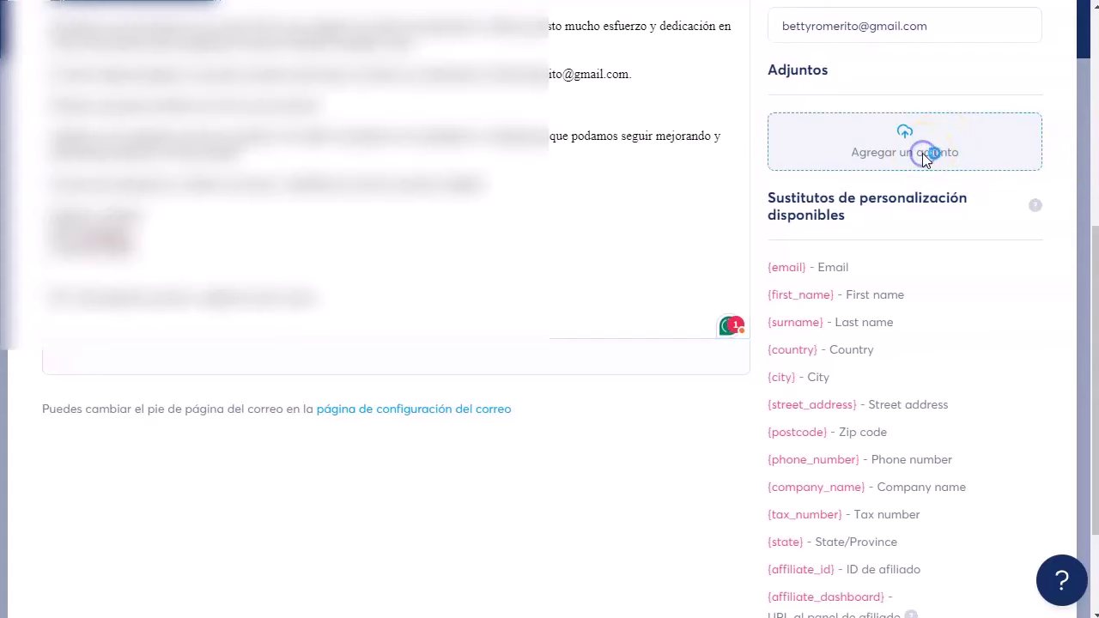
key(Return)
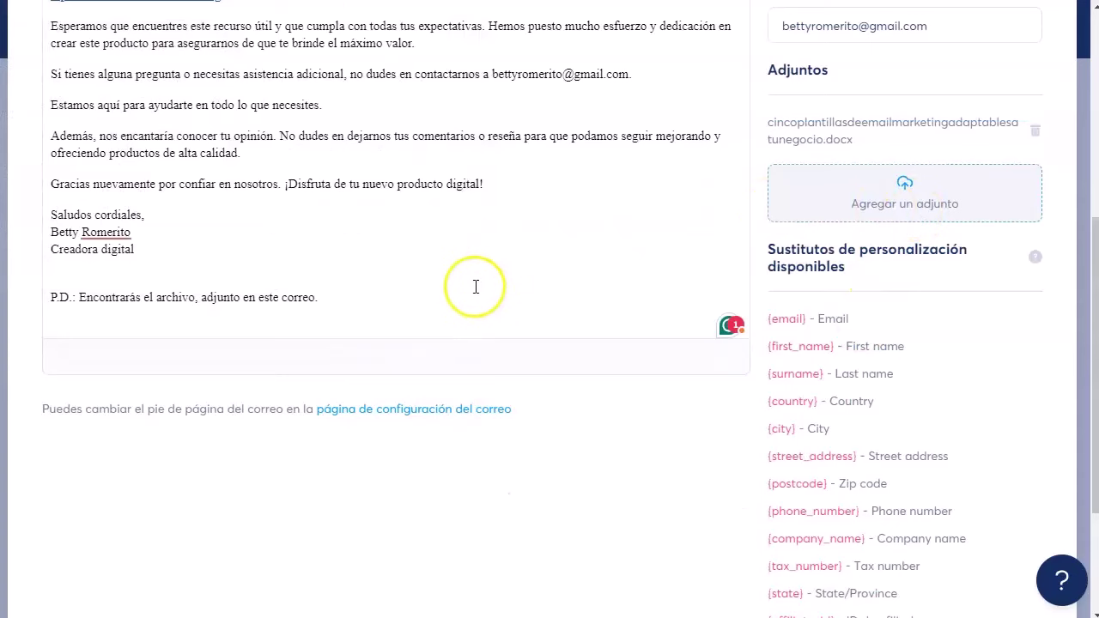
scroll(478, 287, up, 1)
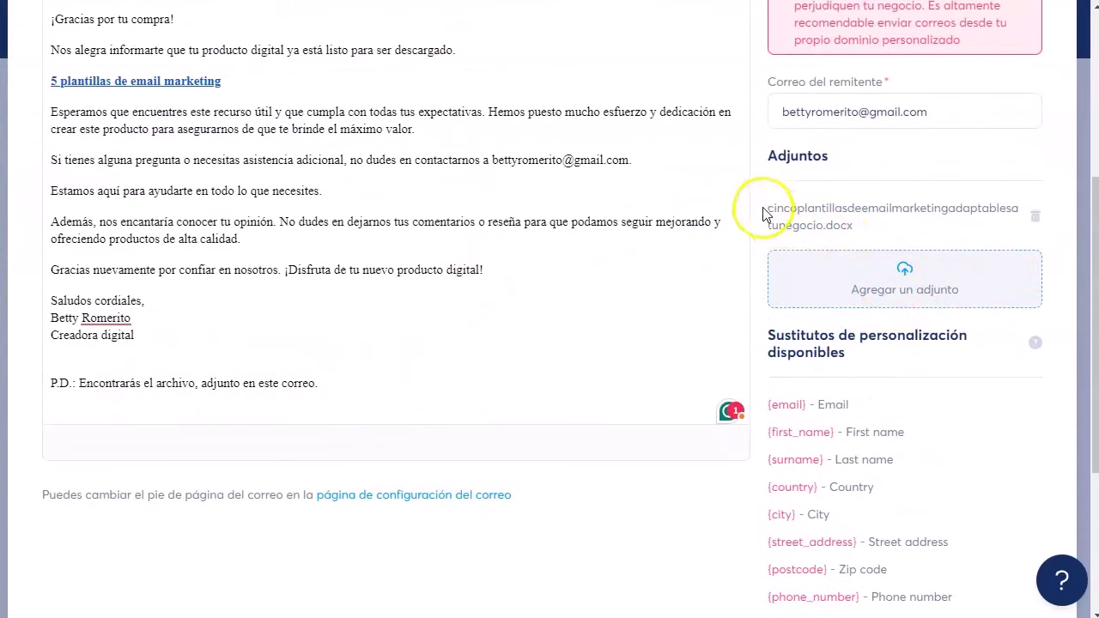
drag(771, 206, 874, 225)
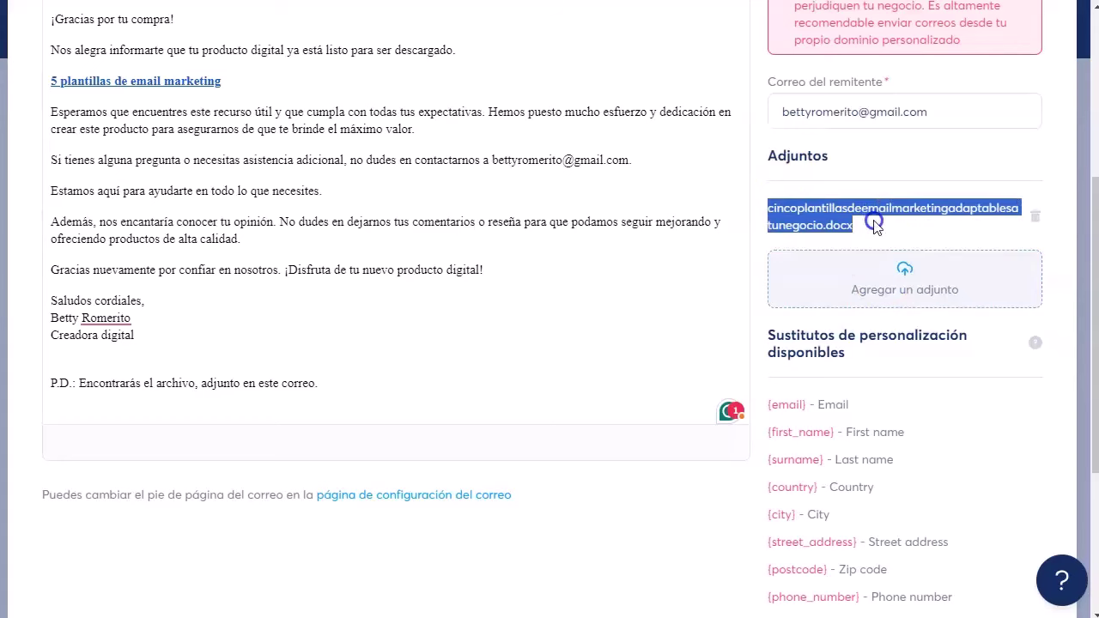
click(874, 220)
Step: Save the '¡Tu Producto Digital Está Aquí!' thank-you email
scroll(876, 306, up, 4)
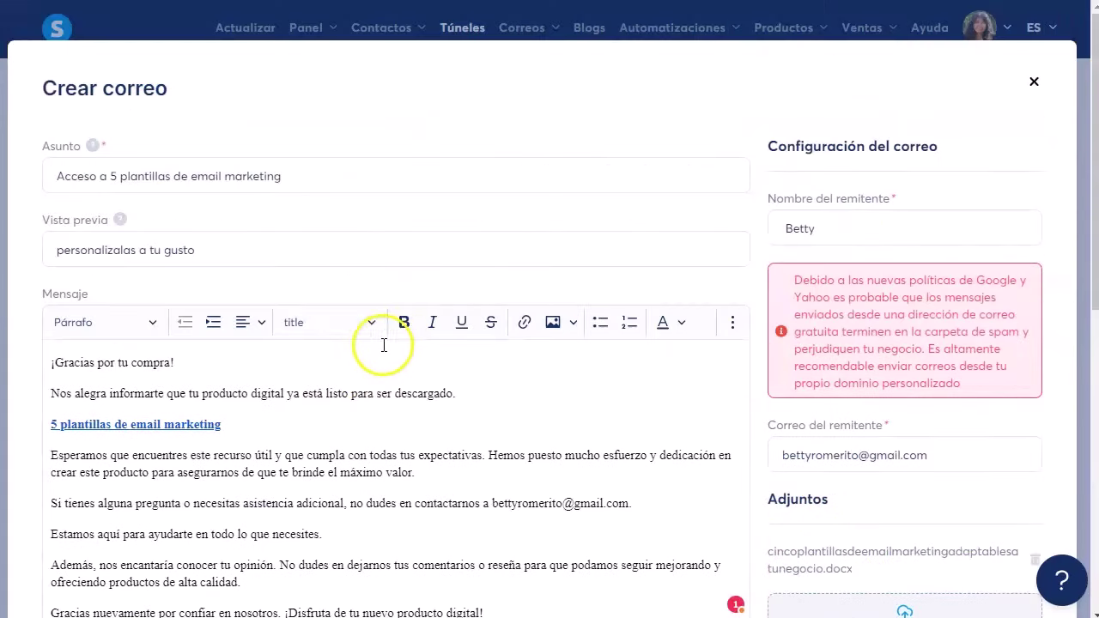
scroll(790, 429, down, 9)
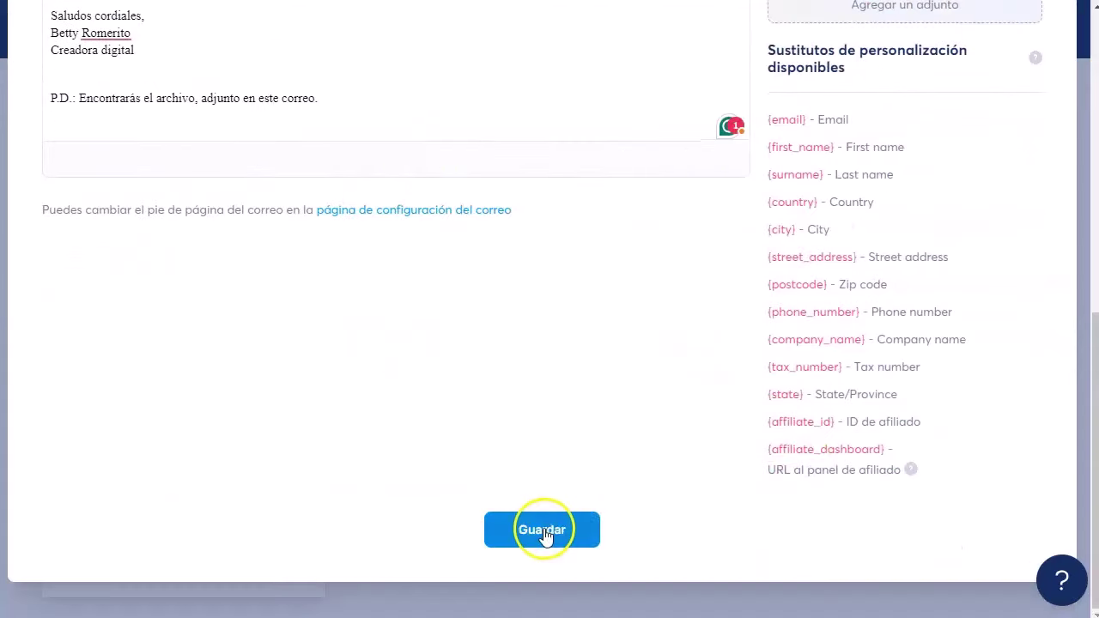
click(547, 540)
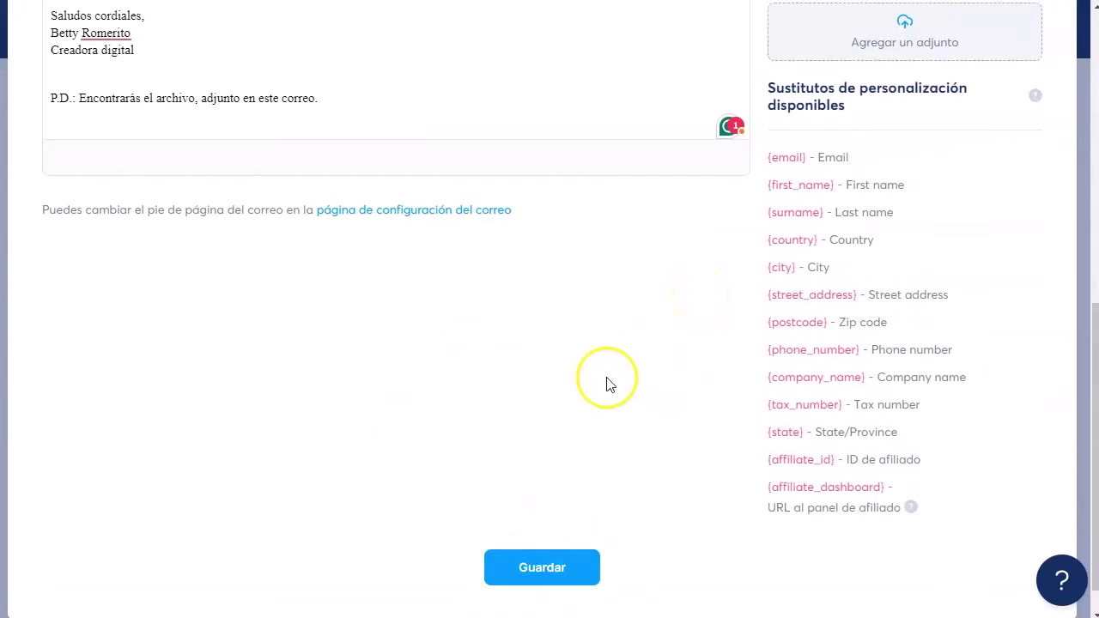
Step: Close the email editor, save the Venta nueva rule, and open the plantillas de email step settings
scroll(596, 314, up, 5)
scroll(596, 314, up, 2)
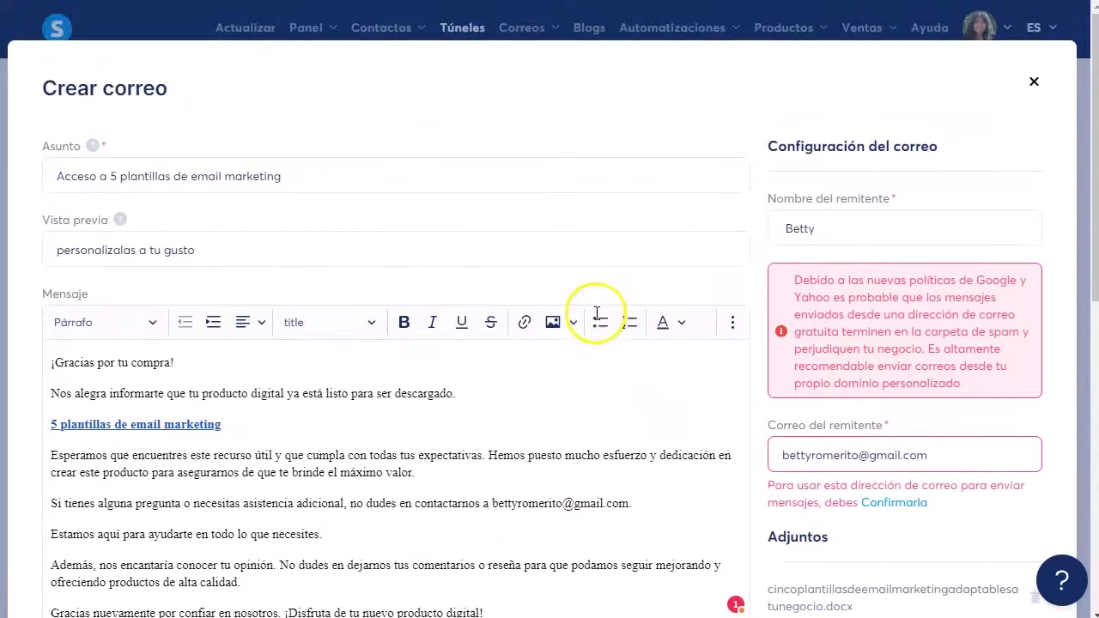
click(1035, 86)
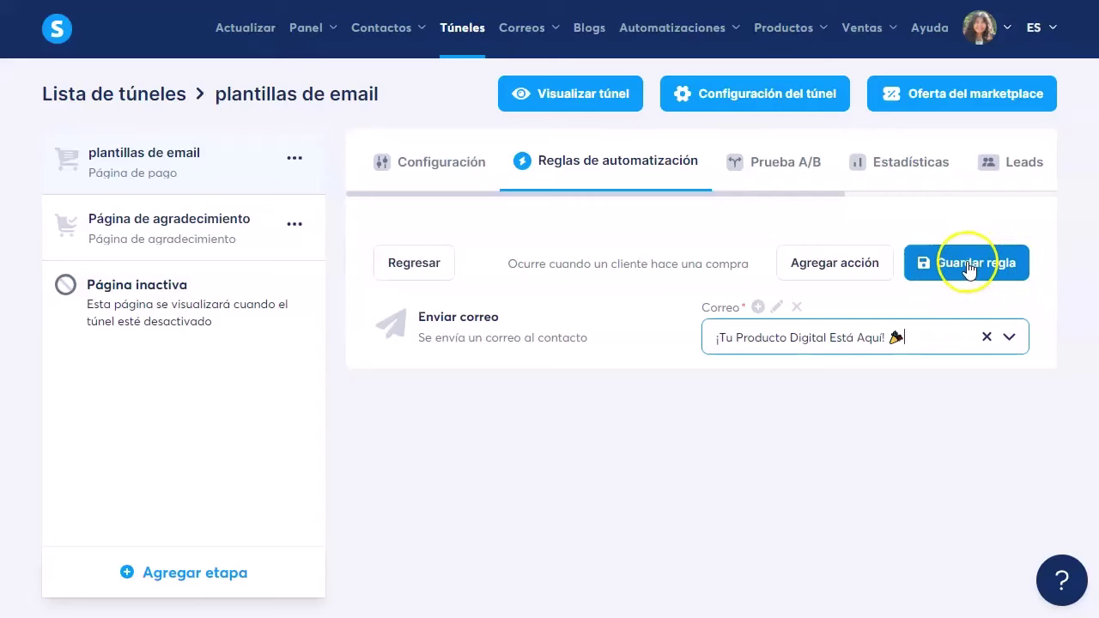
click(969, 269)
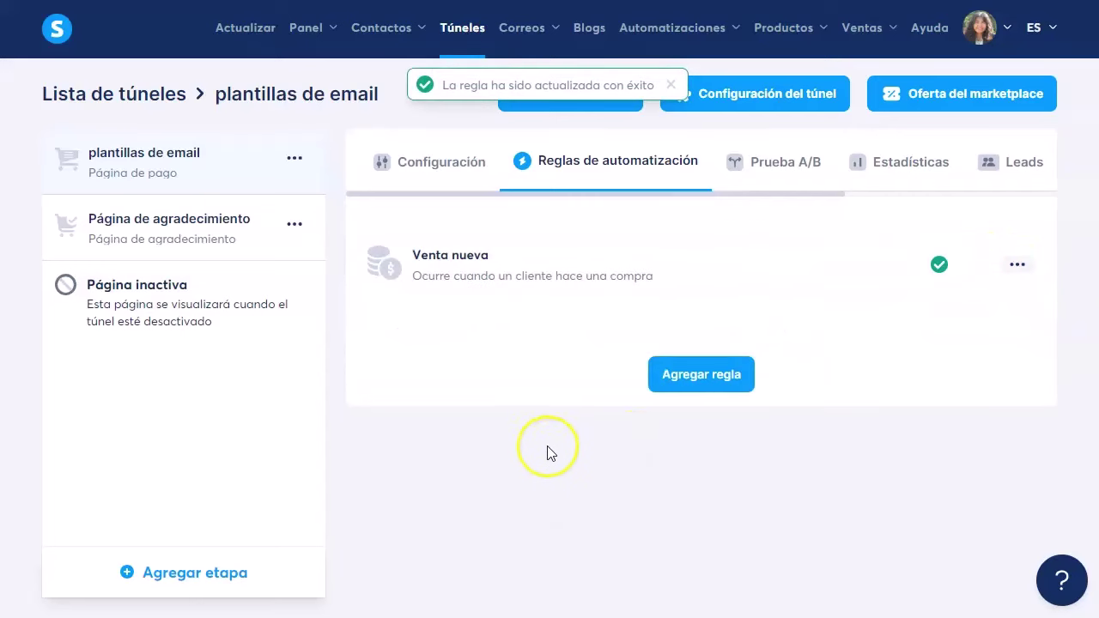
click(169, 164)
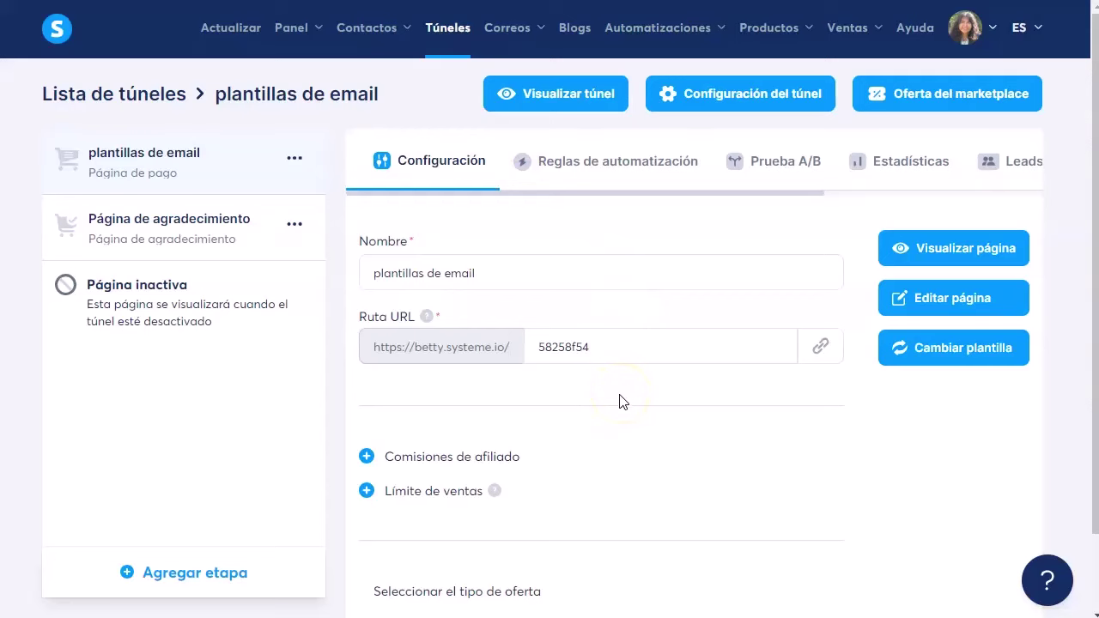
Step: Set the plantillas de email offer type to Producto digital
scroll(633, 429, down, 2)
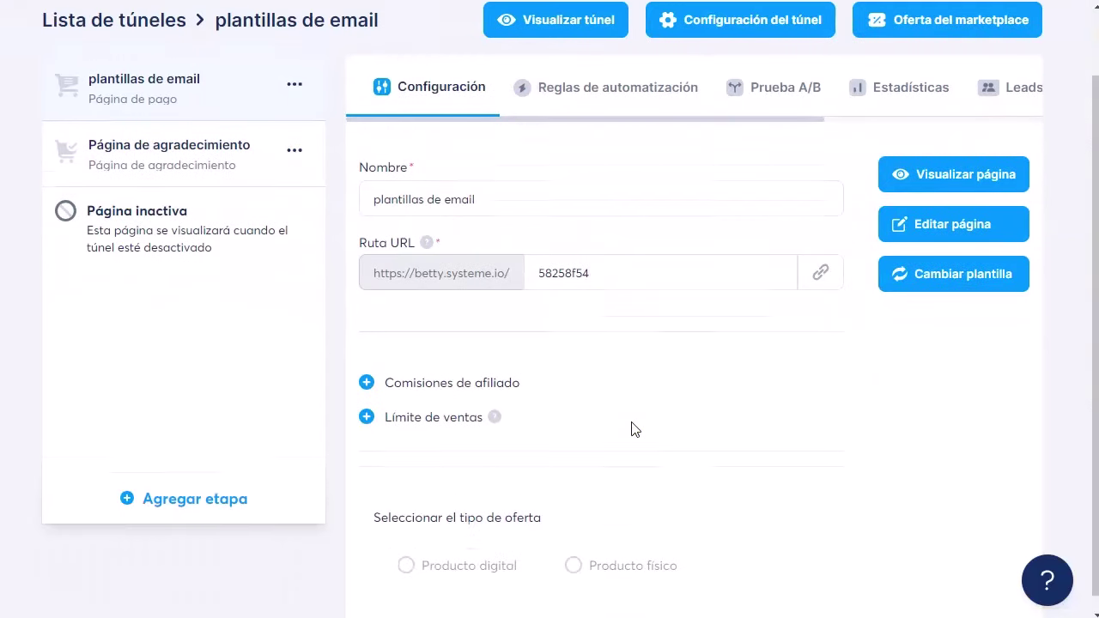
scroll(607, 424, up, 2)
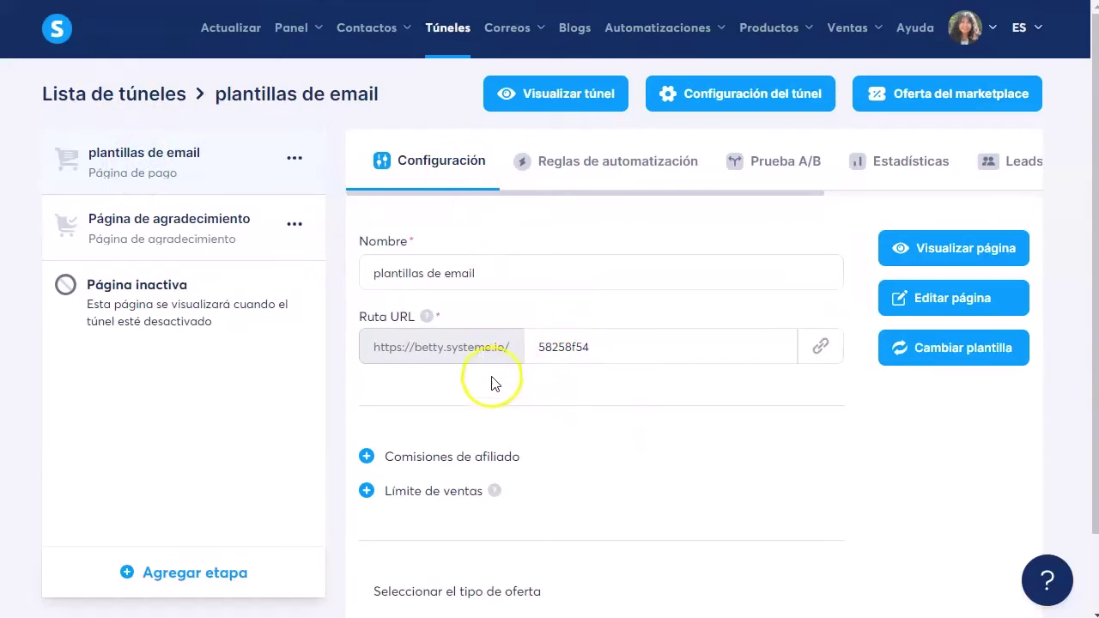
scroll(498, 391, down, 2)
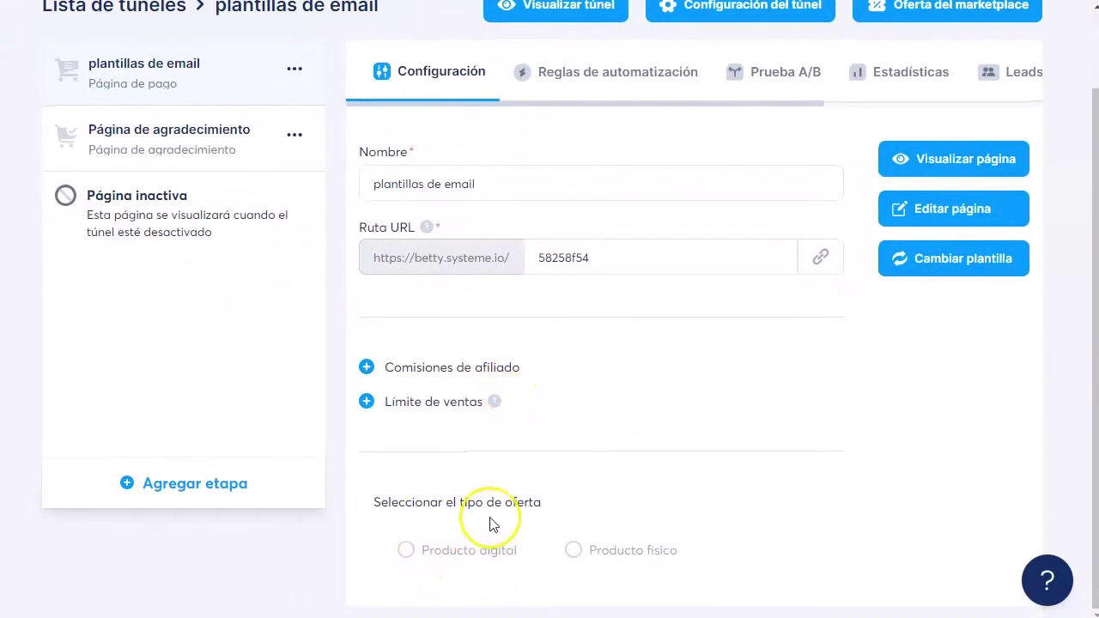
click(406, 550)
Step: Go from Precios to the Pasarelas de pago settings via the connect-gateway link
scroll(443, 406, down, 5)
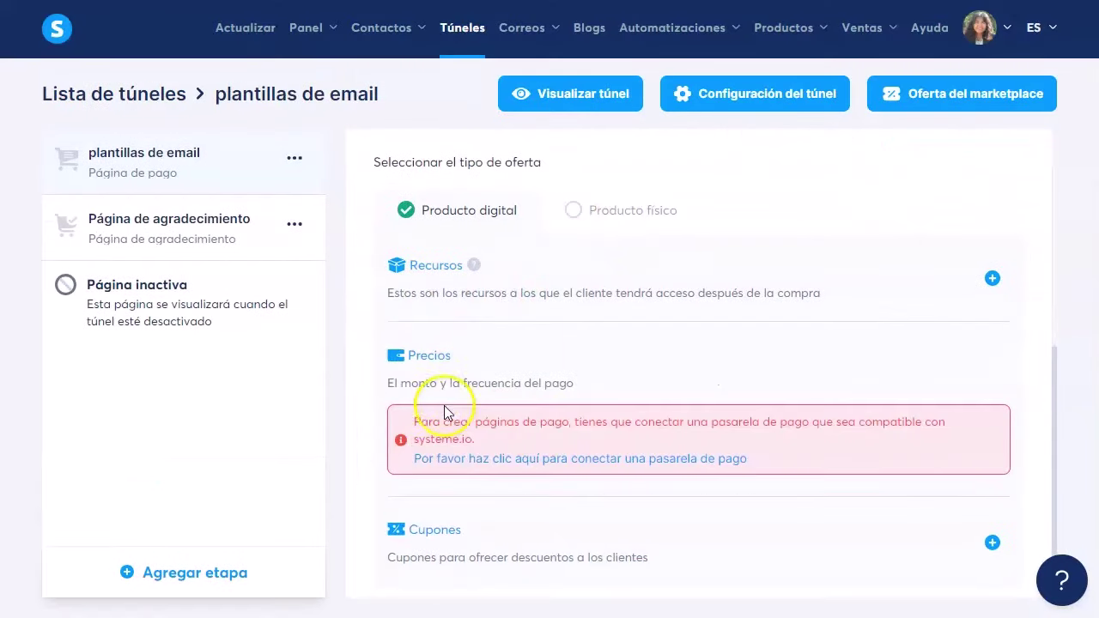
scroll(440, 386, down, 1)
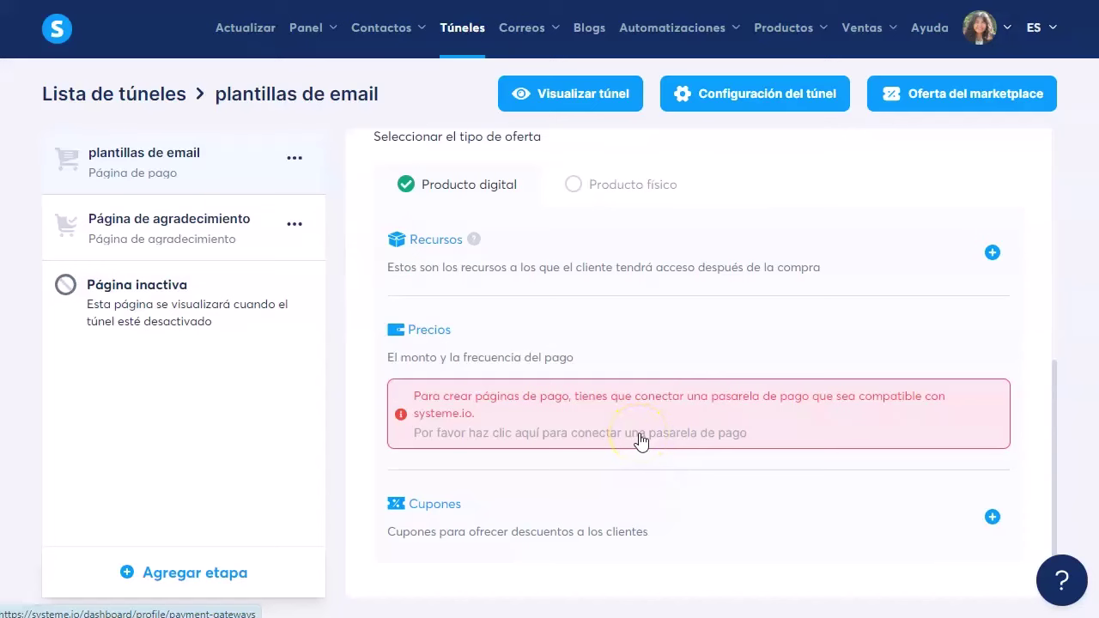
click(640, 437)
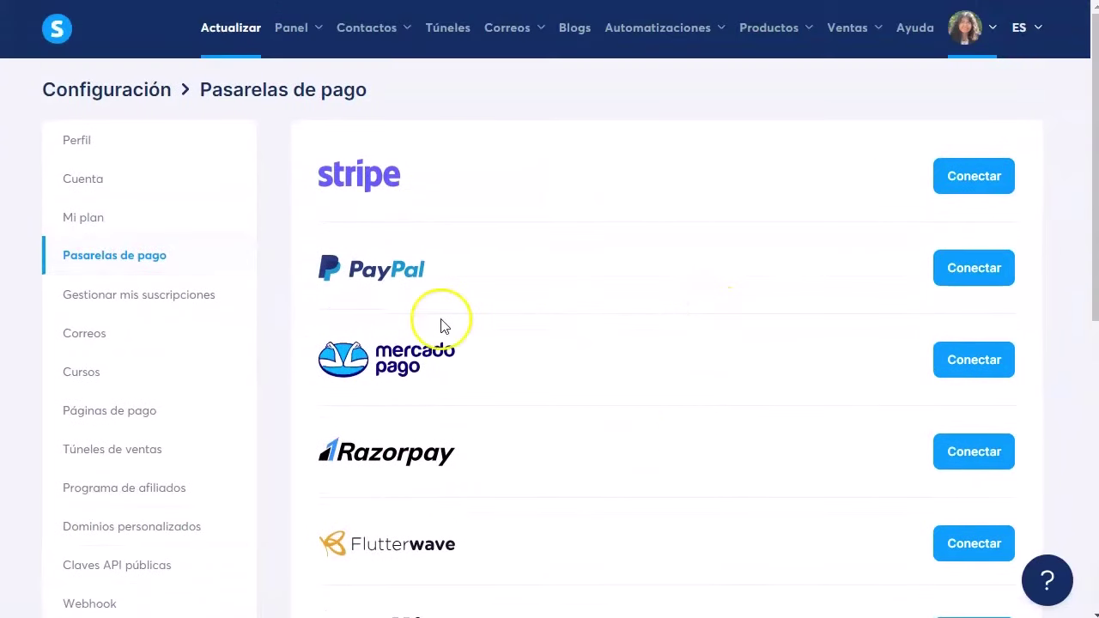
Step: Connect Stripe by signing in with the saved entry and confirming the chosen account
click(973, 180)
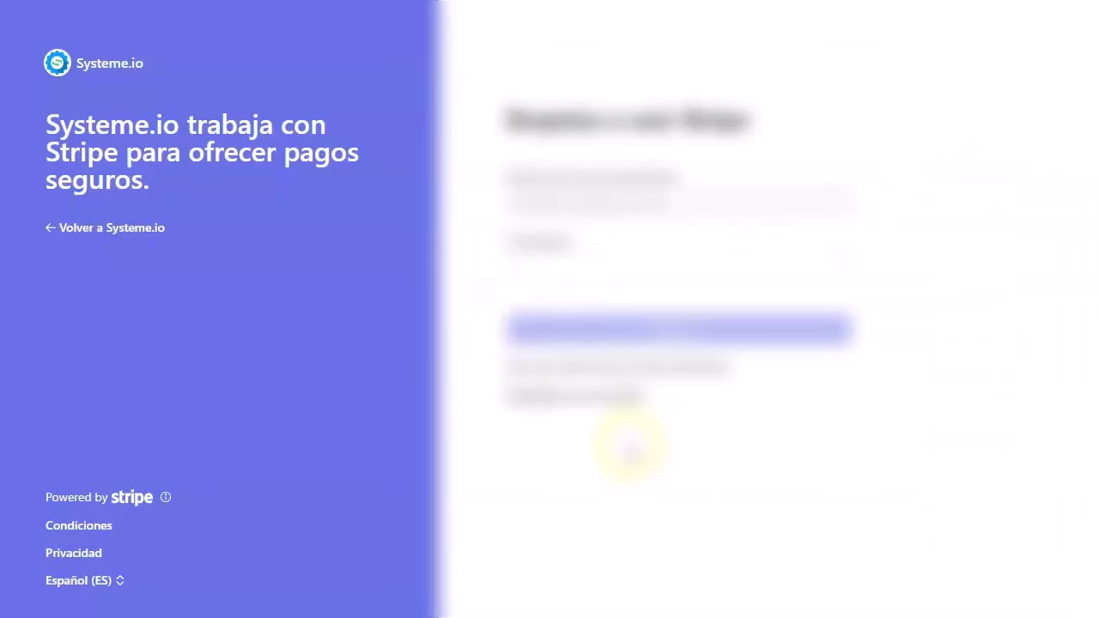
click(644, 308)
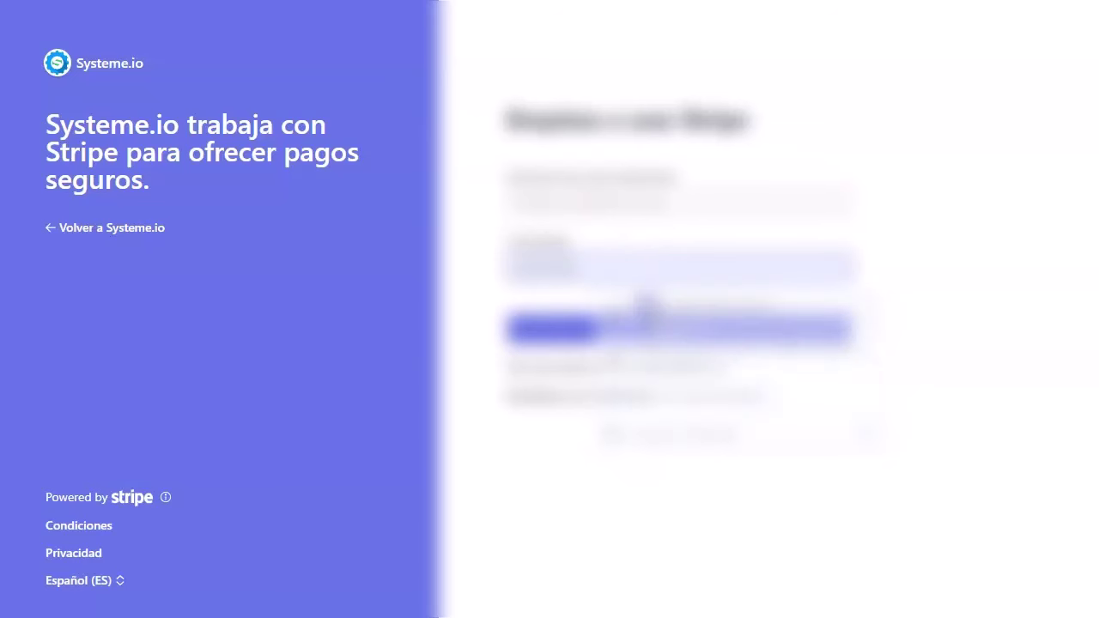
click(614, 329)
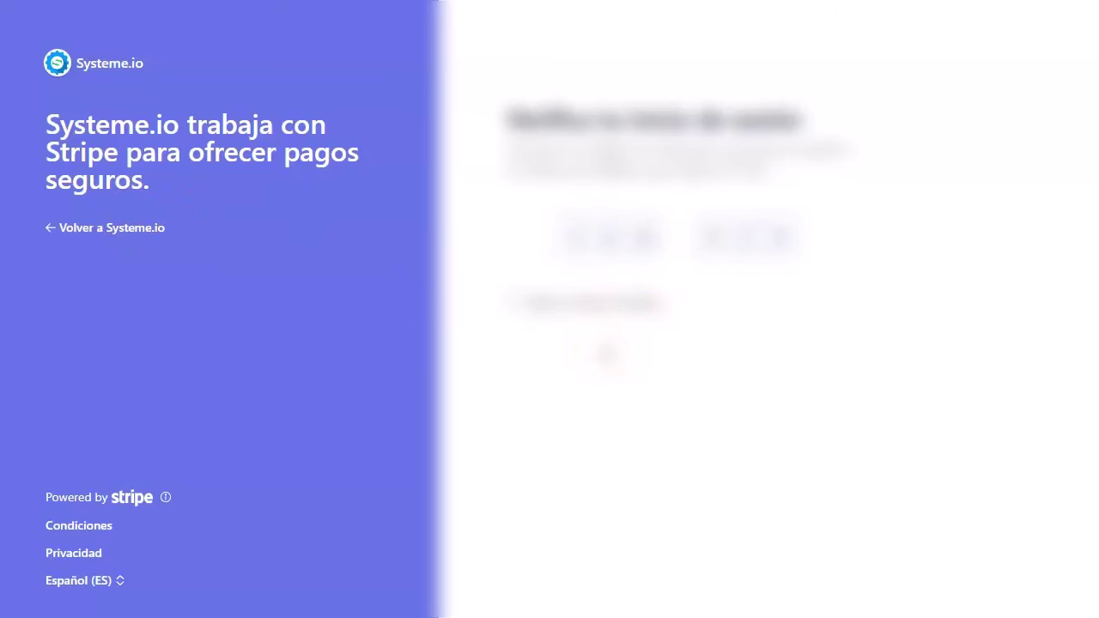
scroll(605, 348, down, 3)
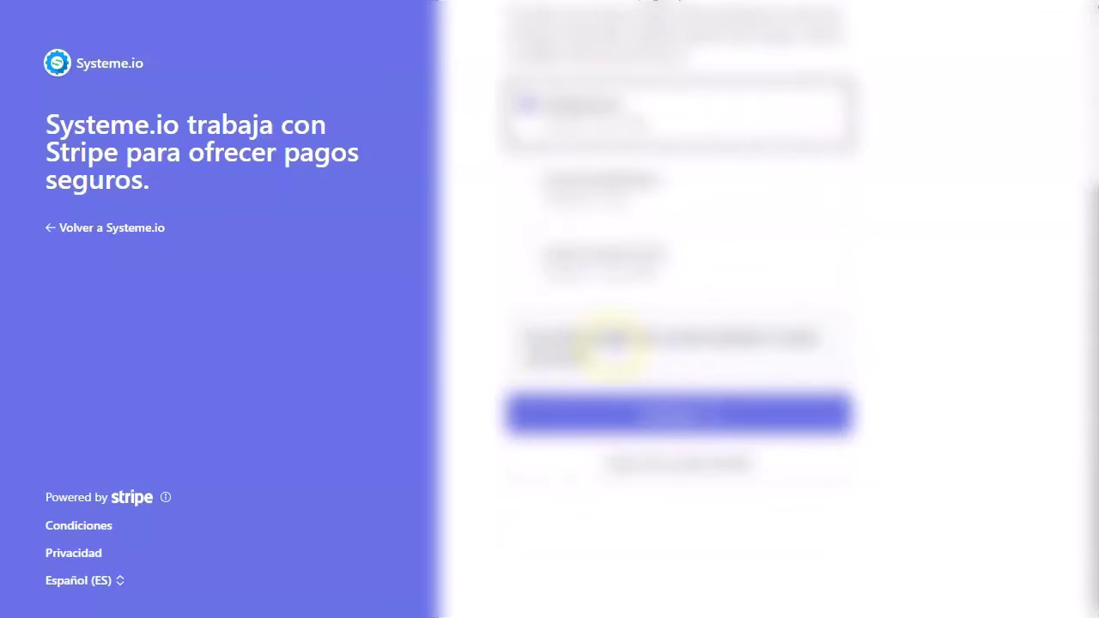
click(687, 419)
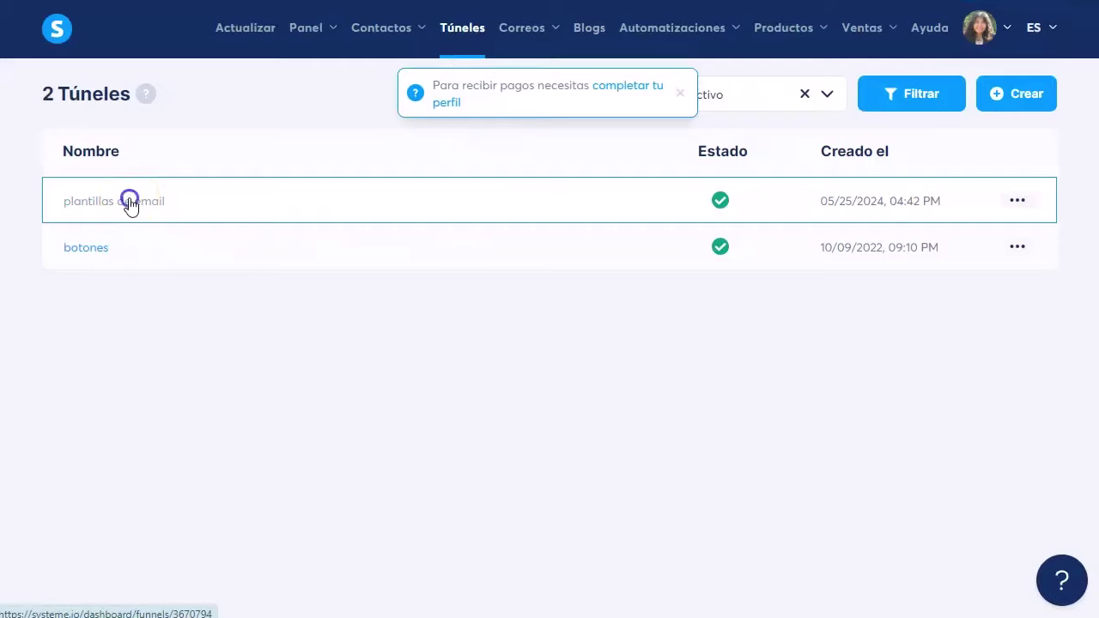
Step: In the plantillas de email funnel, start a brand-new price under Precios
click(129, 203)
scroll(432, 458, down, 5)
scroll(430, 460, down, 3)
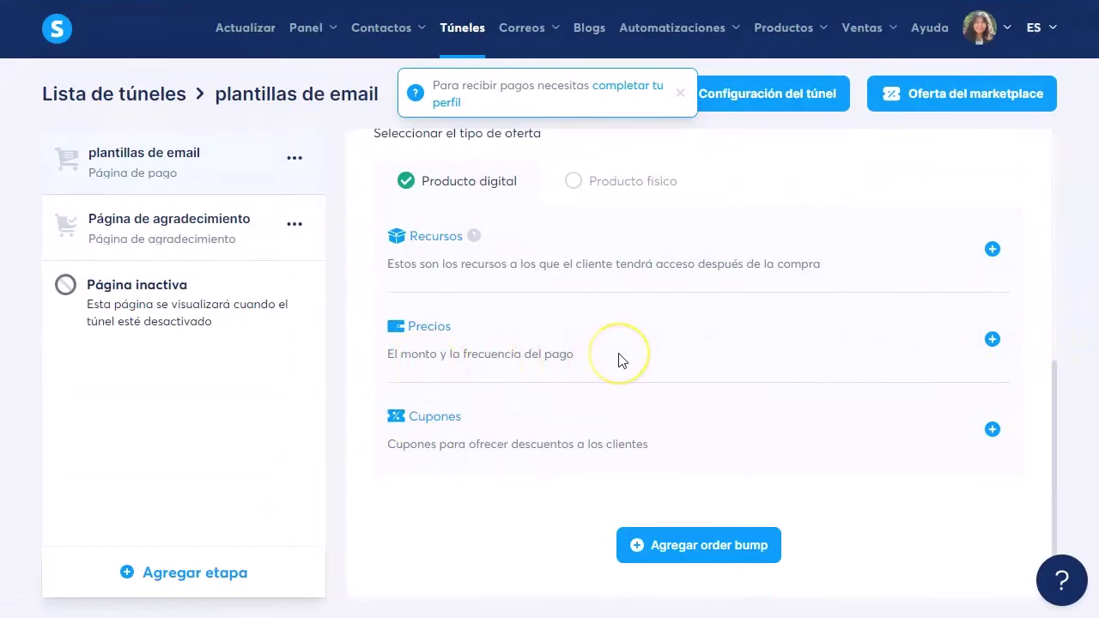
click(991, 339)
scroll(494, 395, down, 3)
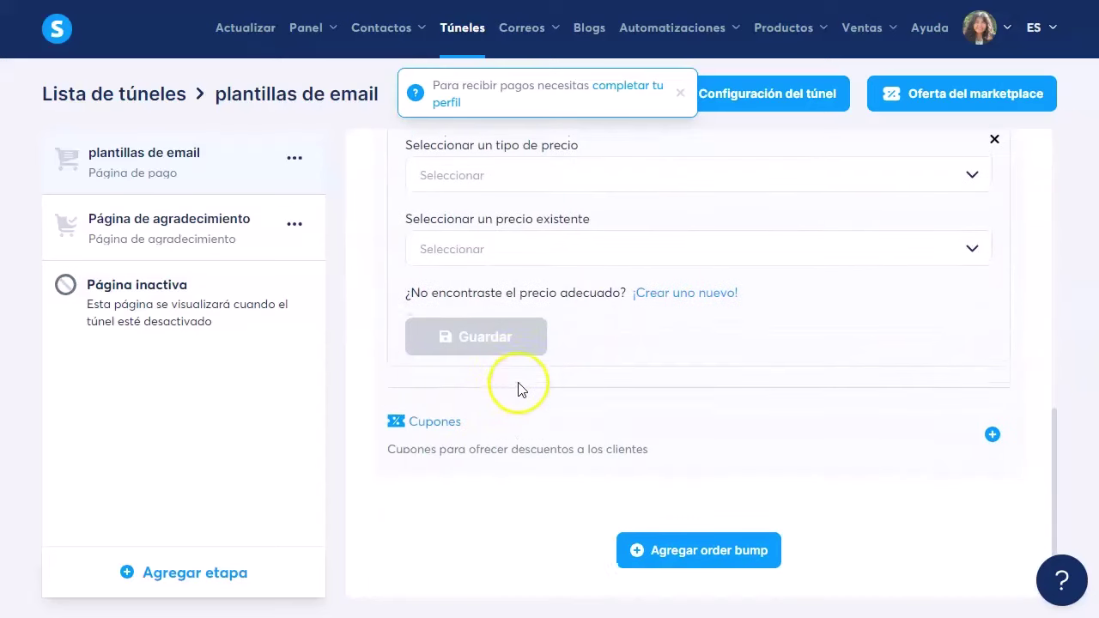
scroll(532, 386, up, 2)
click(691, 460)
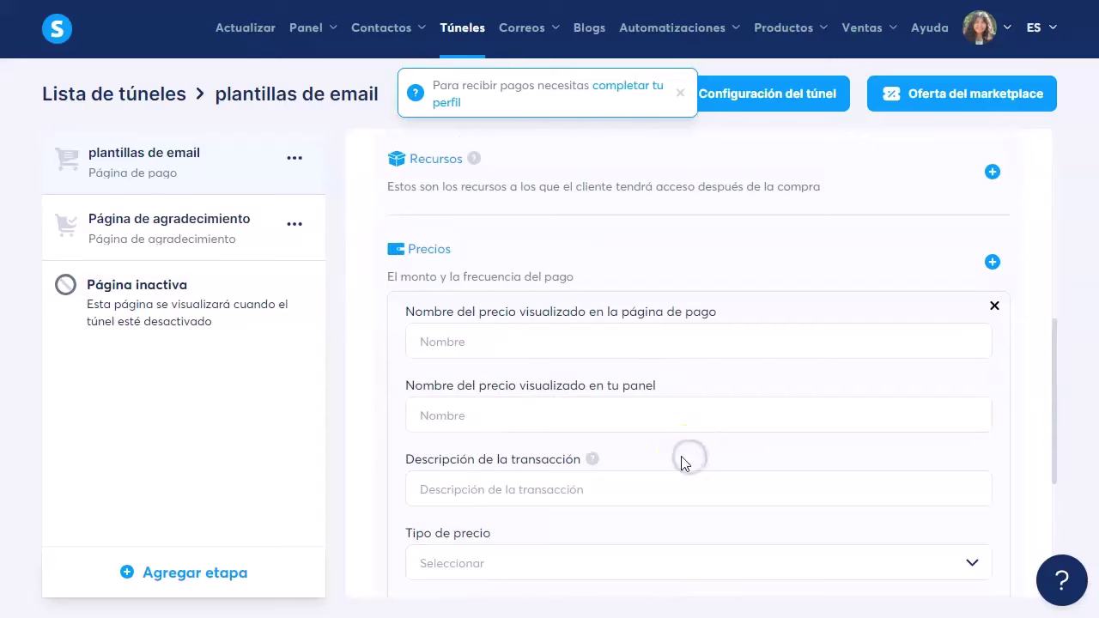
Step: Name the price 'plantillas email' for both the checkout and the dashboard
click(499, 342)
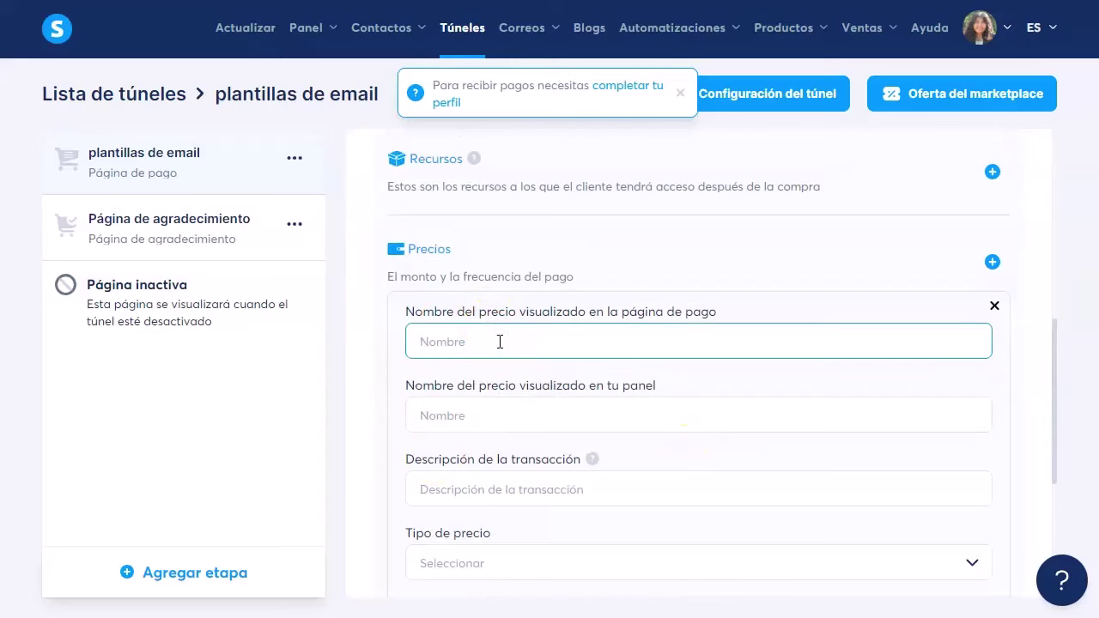
text(plantillas email)
click(513, 415)
text(planti)
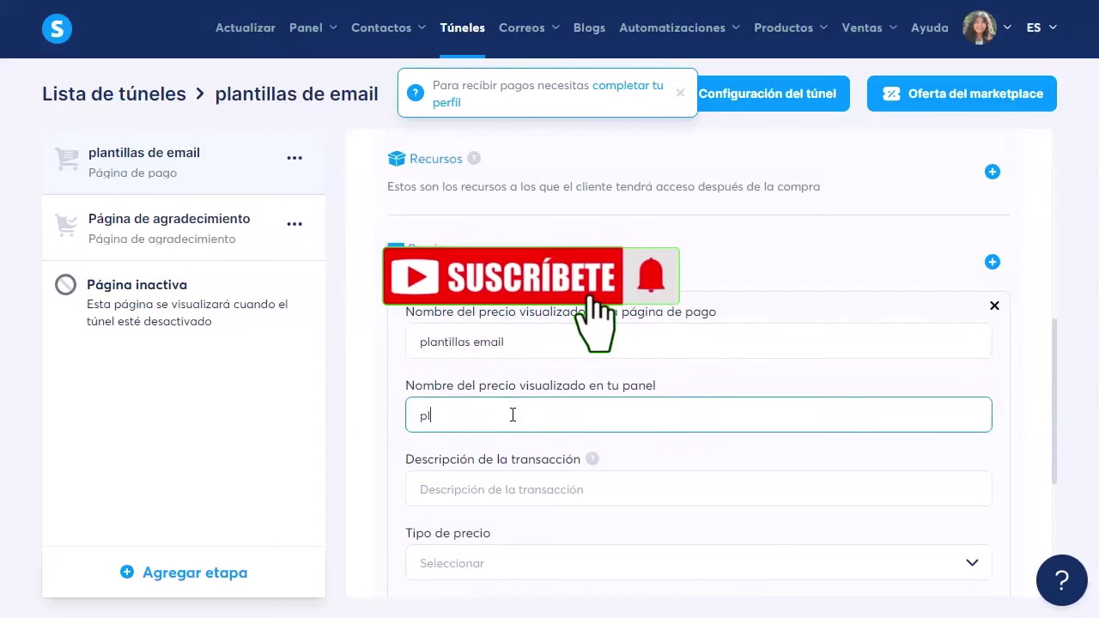
text(llas email)
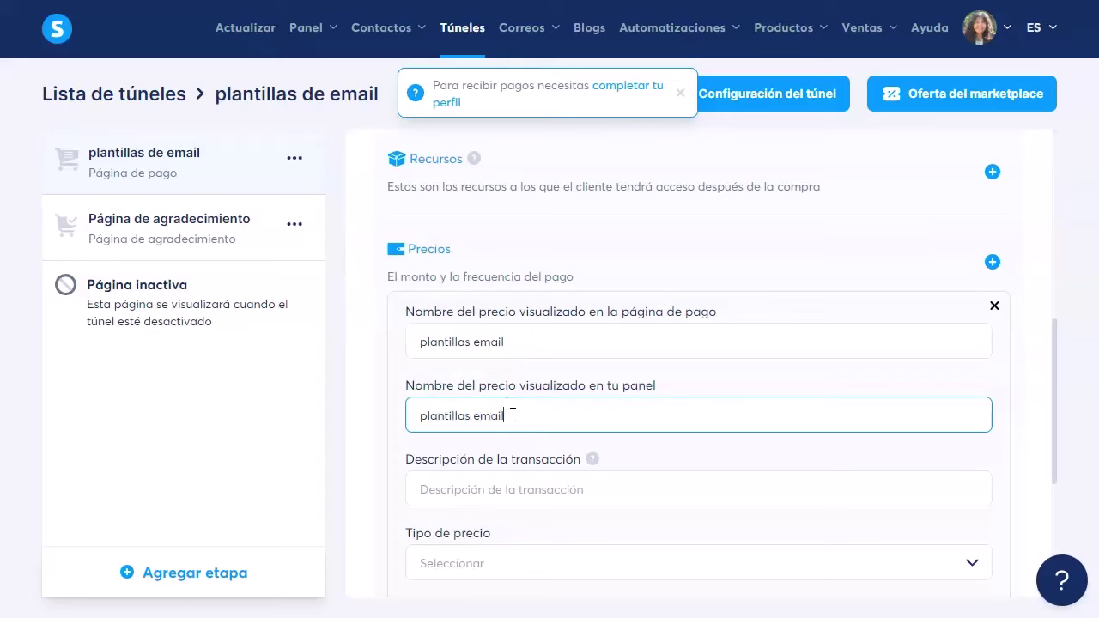
Step: Enter 'plant' as the price's transaction description
scroll(512, 415, down, 1)
click(495, 403)
text(plantillas email)
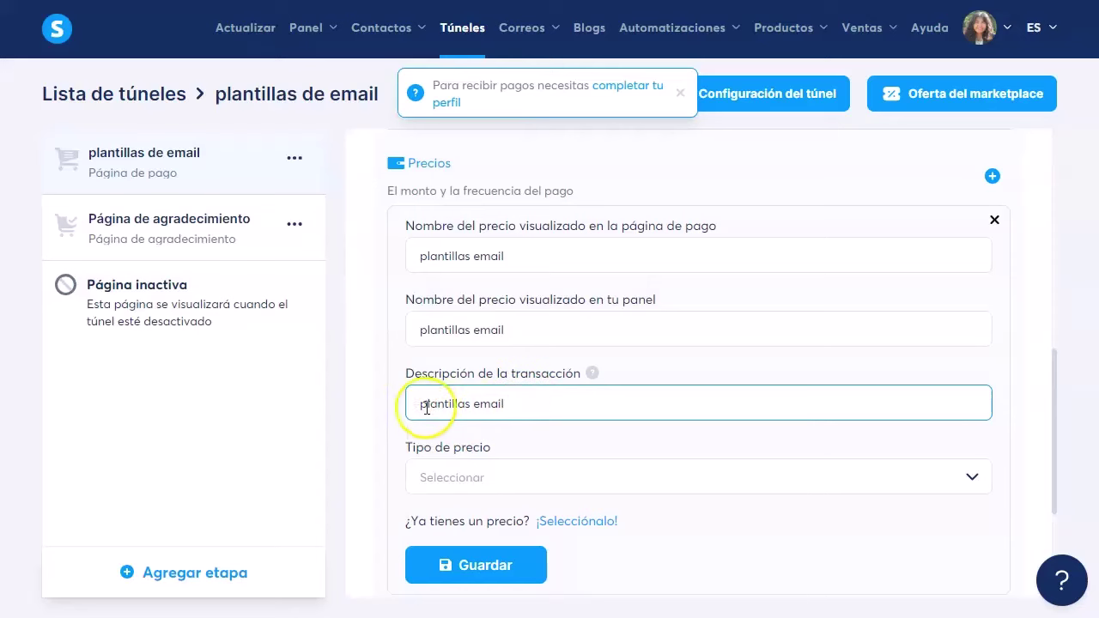
drag(521, 402, 400, 402)
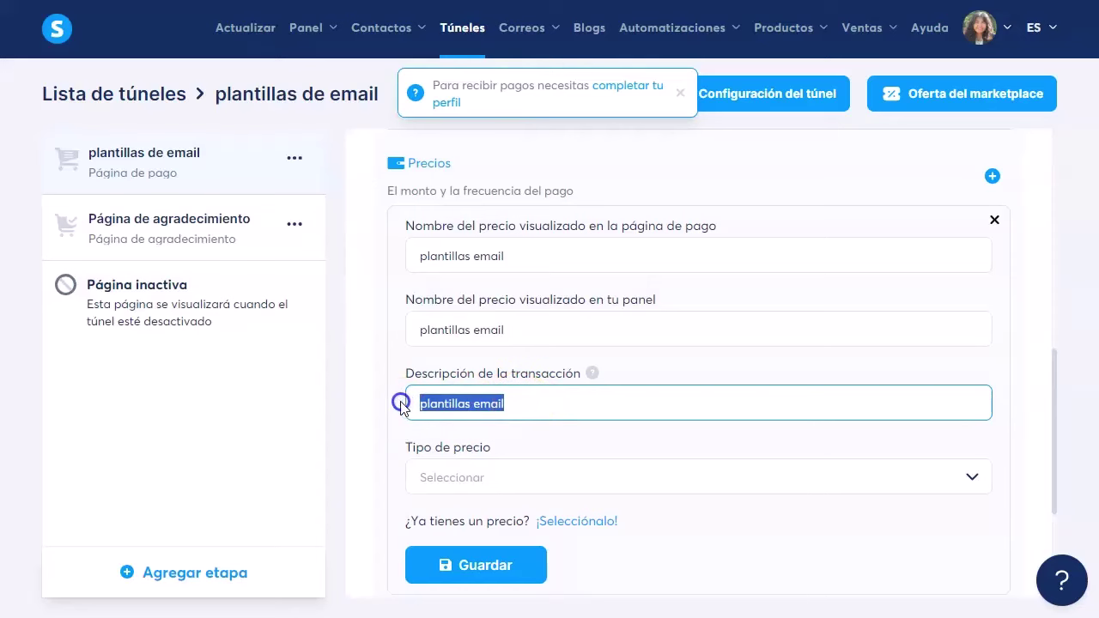
click(546, 401)
scroll(393, 405, down, 3)
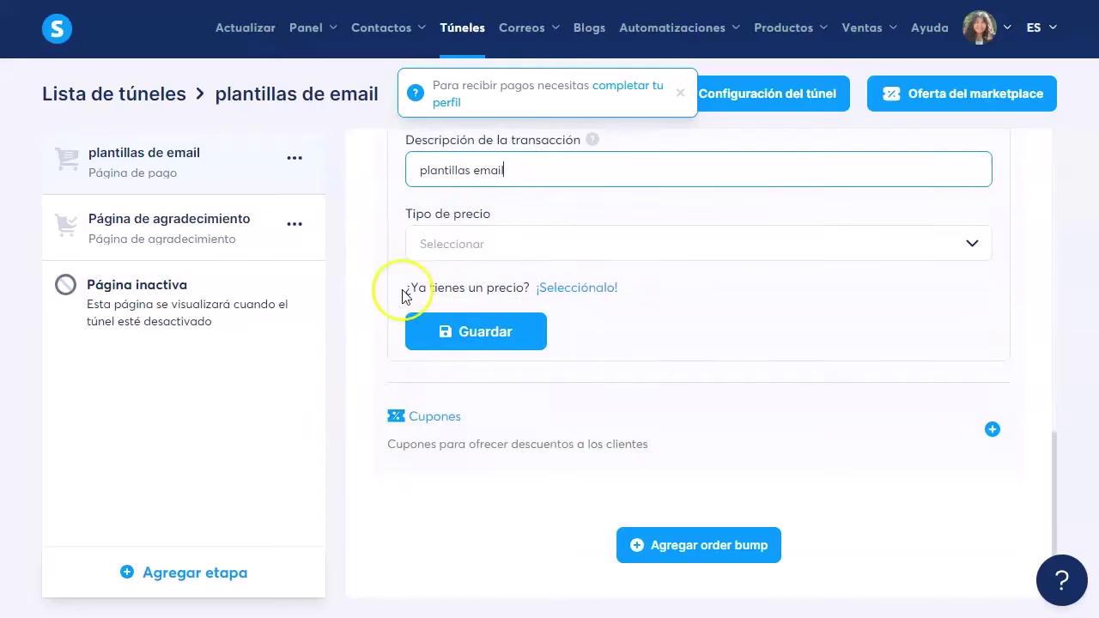
scroll(404, 295, up, 1)
click(565, 282)
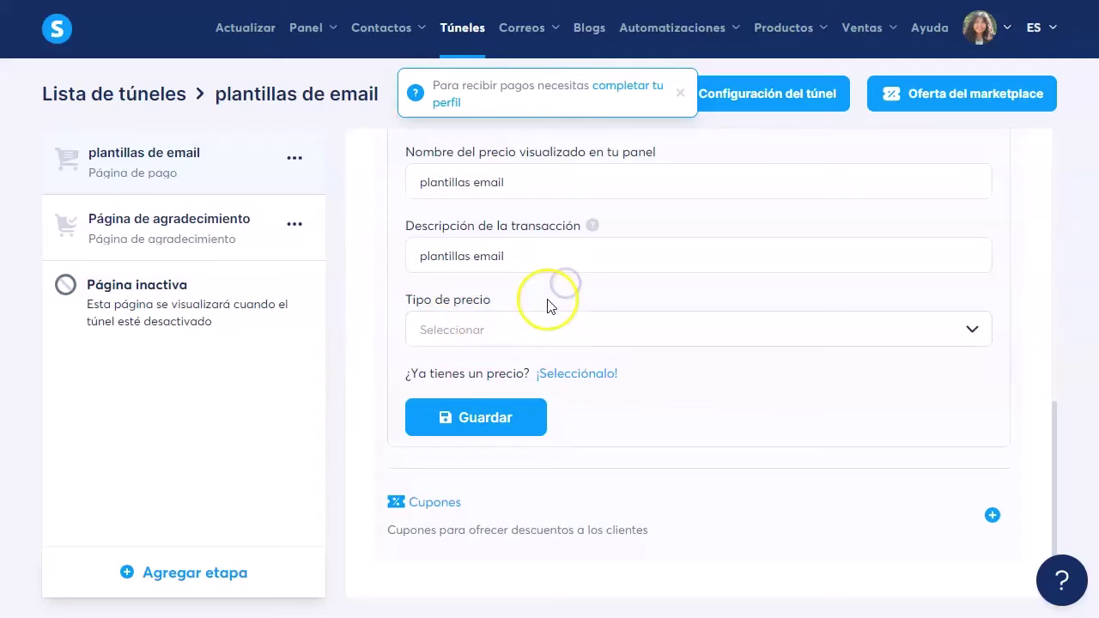
click(567, 378)
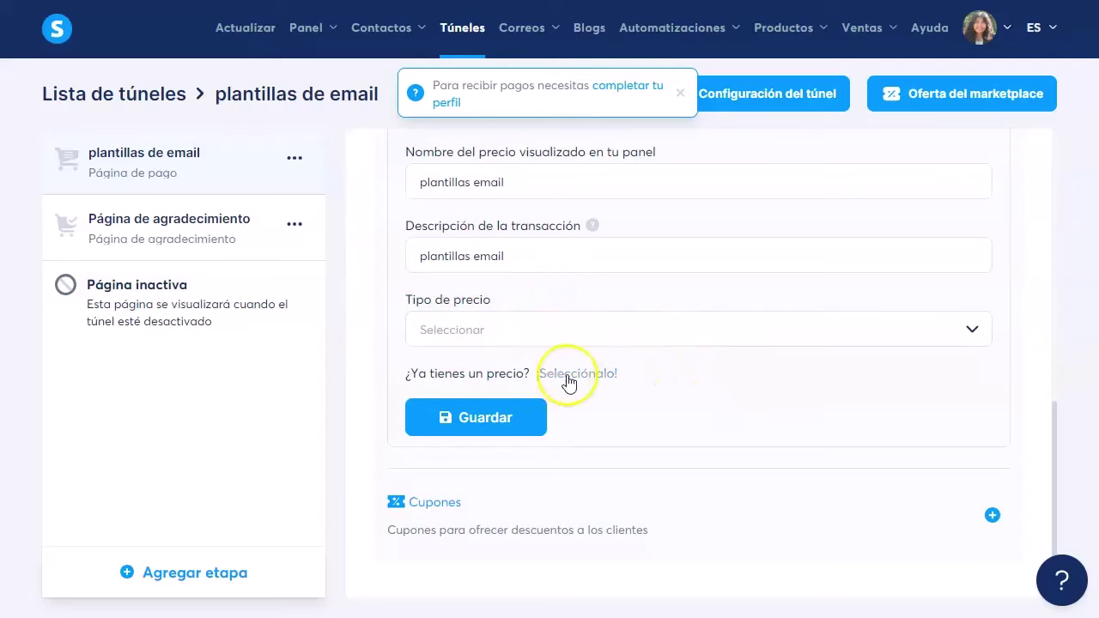
Step: Make it a Pago único of 3 USD and save the price
click(484, 328)
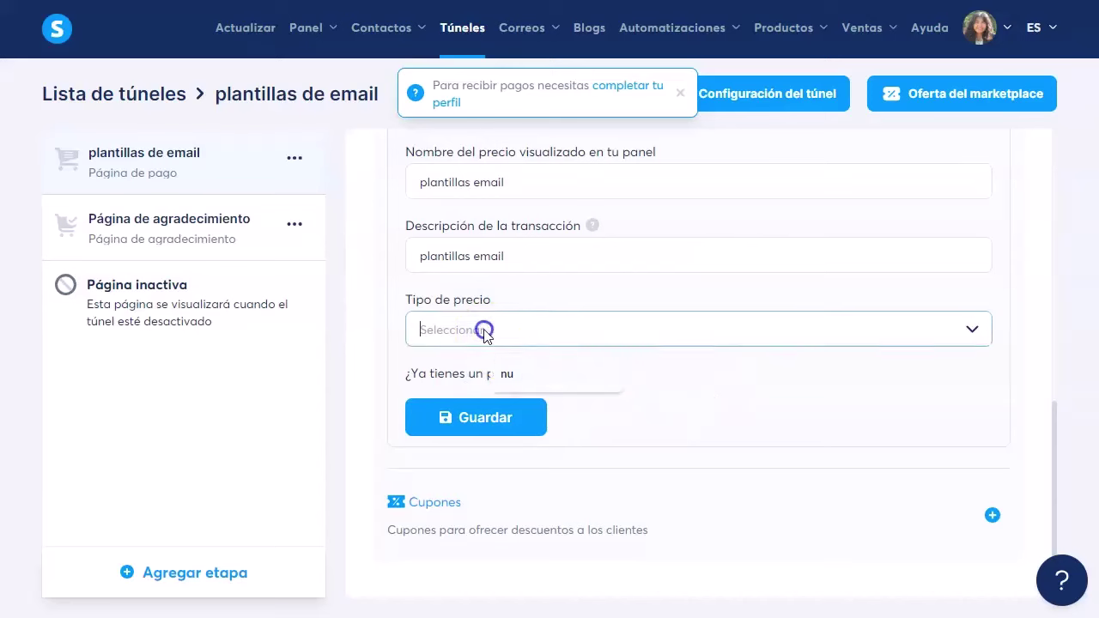
click(473, 371)
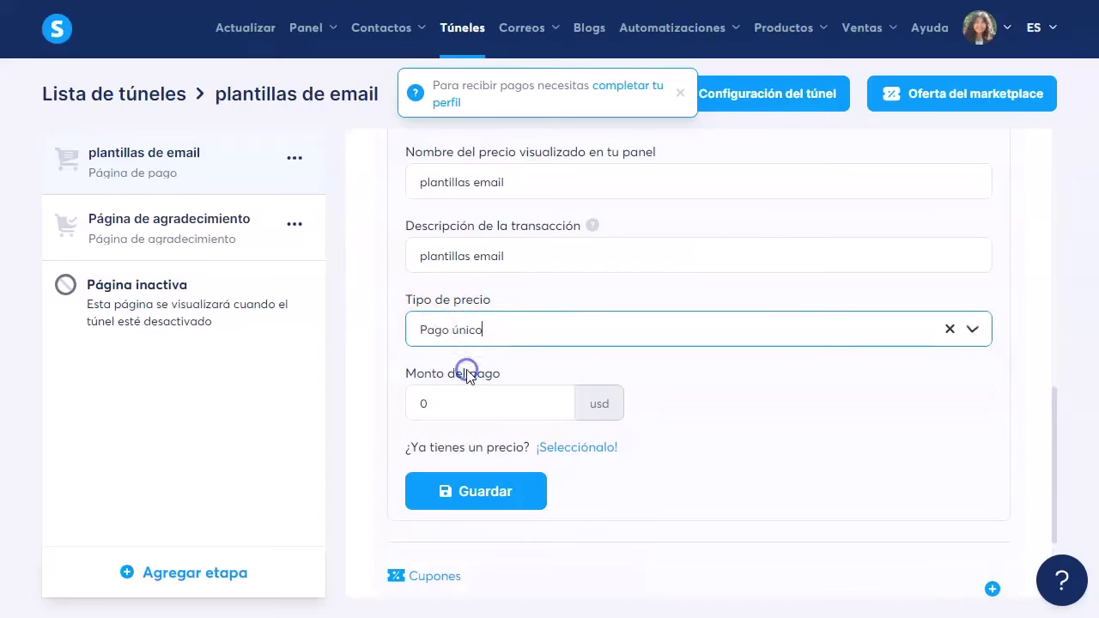
click(460, 408)
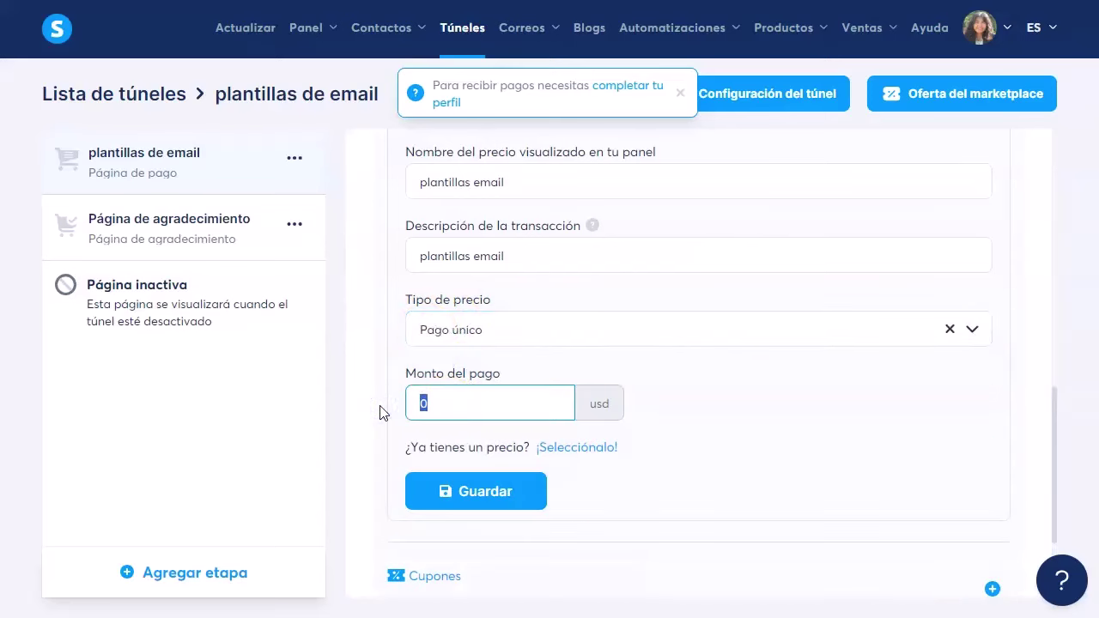
click(670, 412)
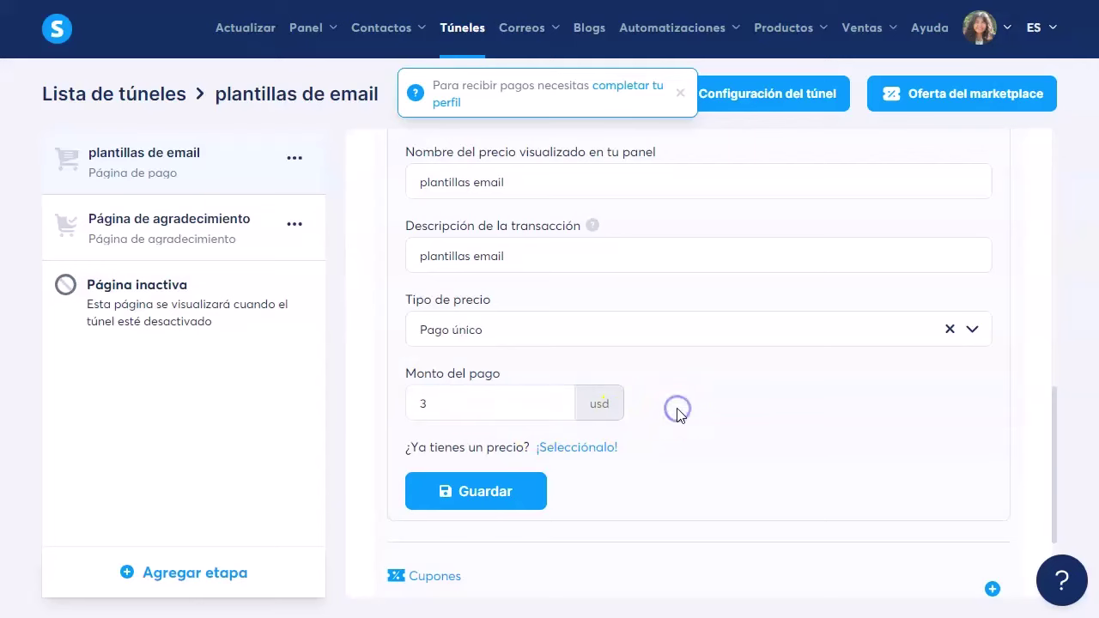
click(478, 495)
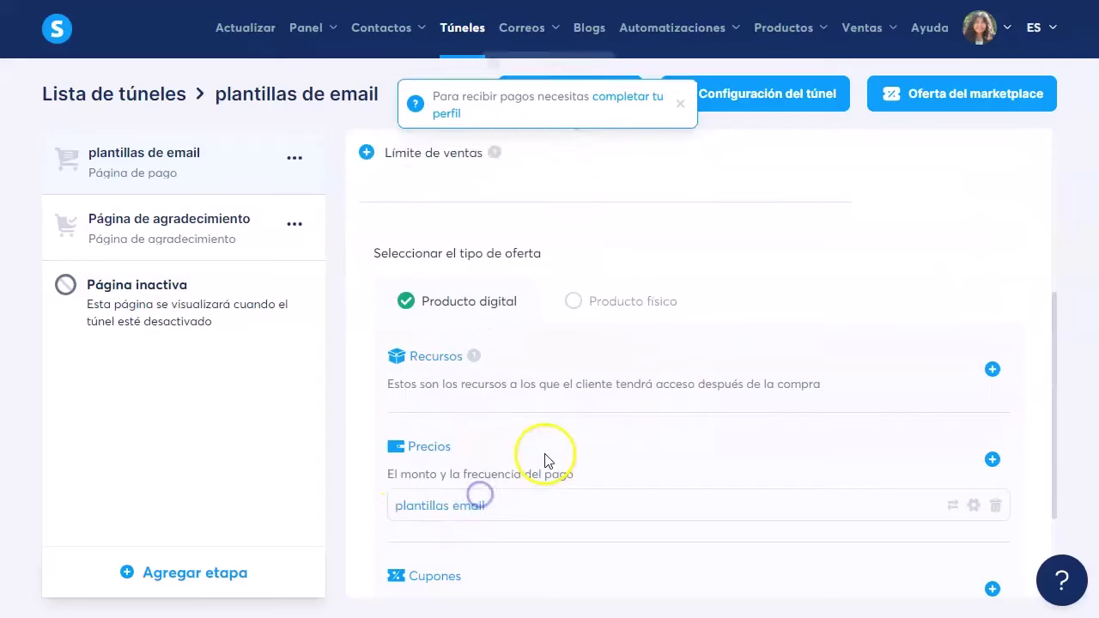
Step: Dismiss the notices and open the live checkout preview
click(679, 134)
scroll(608, 368, up, 4)
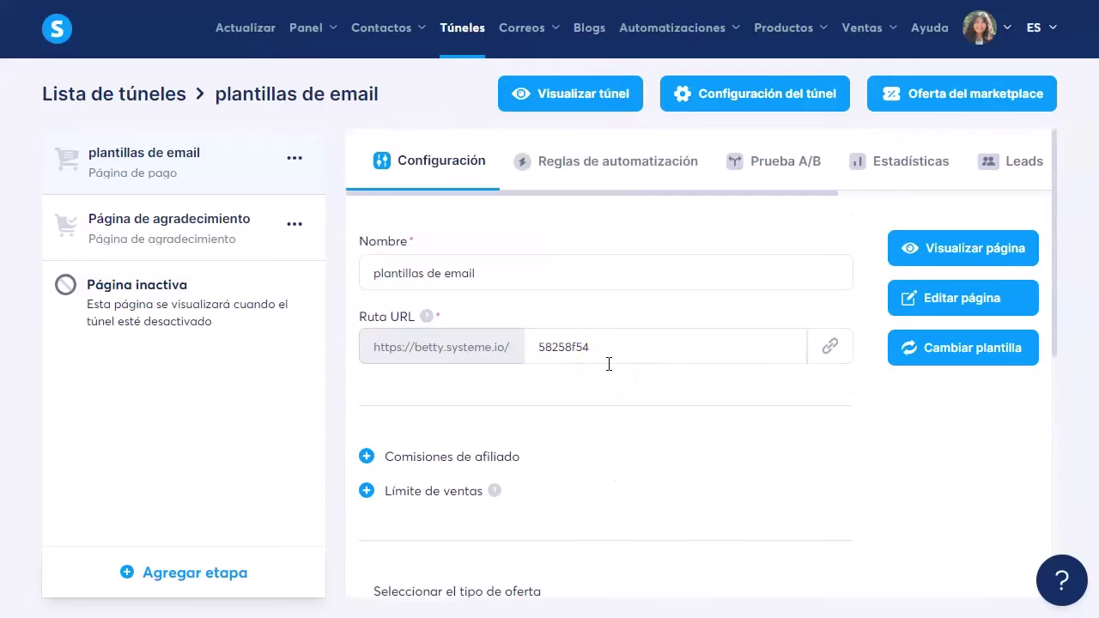
click(966, 255)
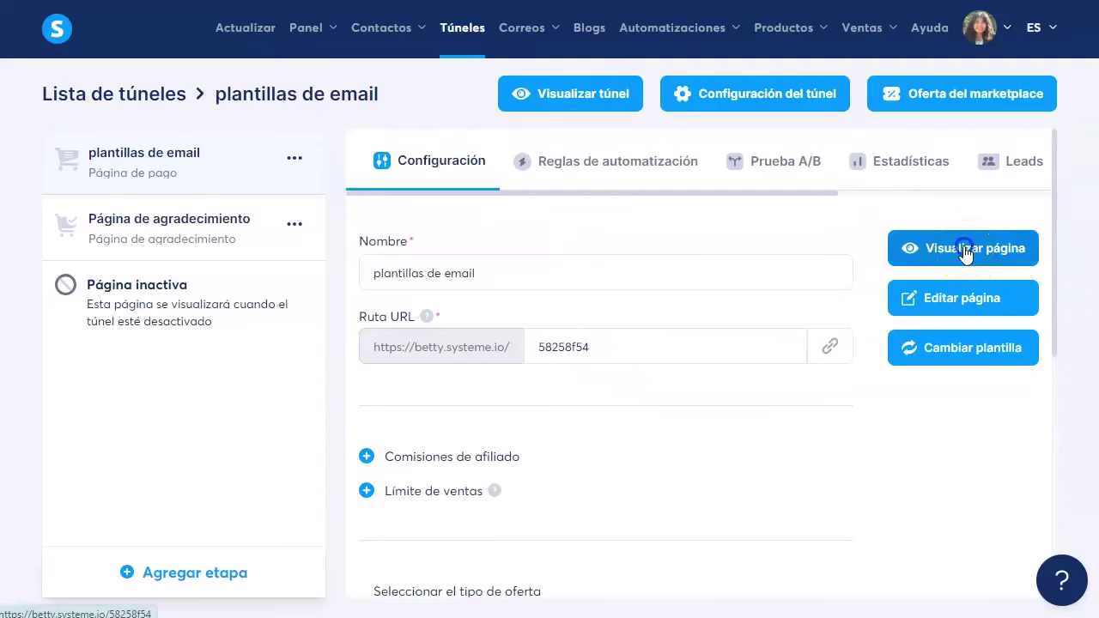
Step: Review the checkout showing plantillas email at 3,00 US$, then close the preview tab
scroll(331, 274, down, 10)
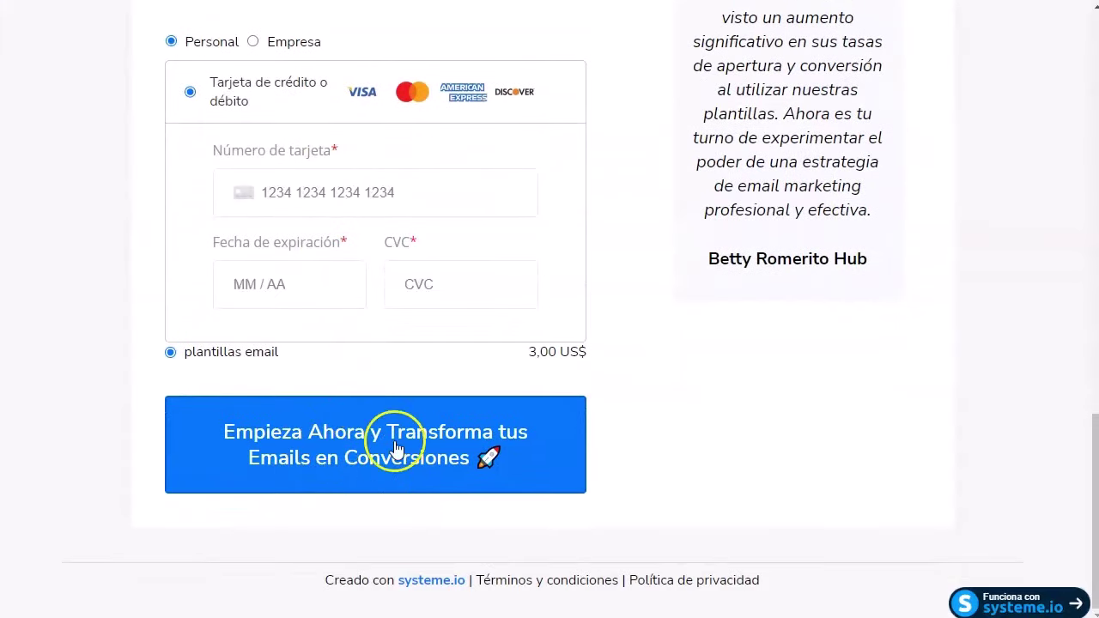
scroll(363, 306, up, 2)
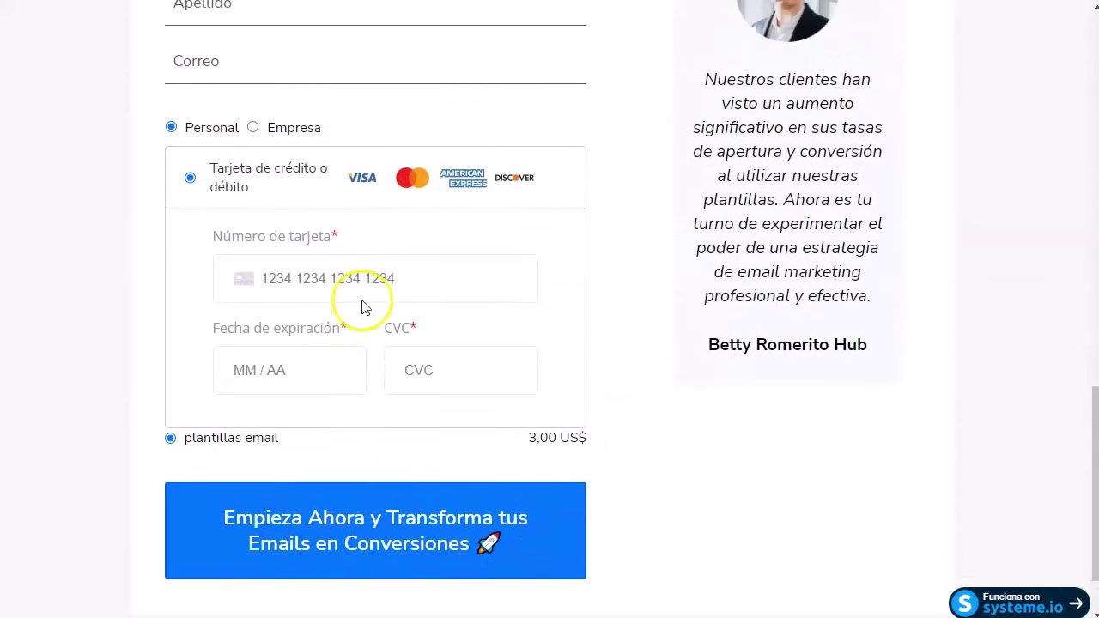
scroll(326, 326, down, 2)
scroll(540, 381, up, 6)
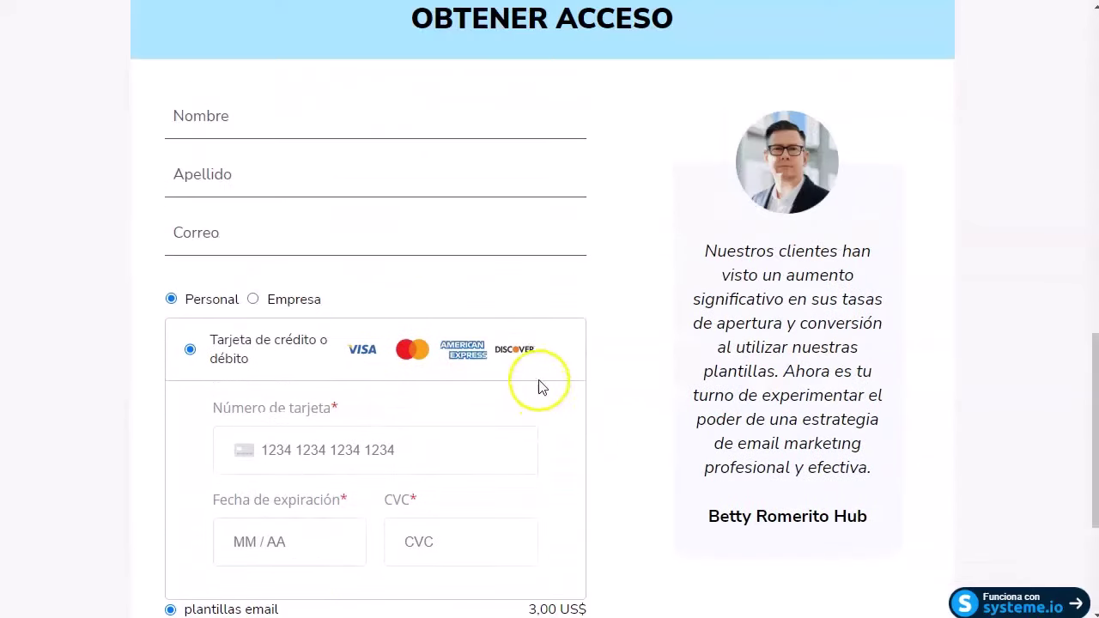
scroll(376, 378, down, 2)
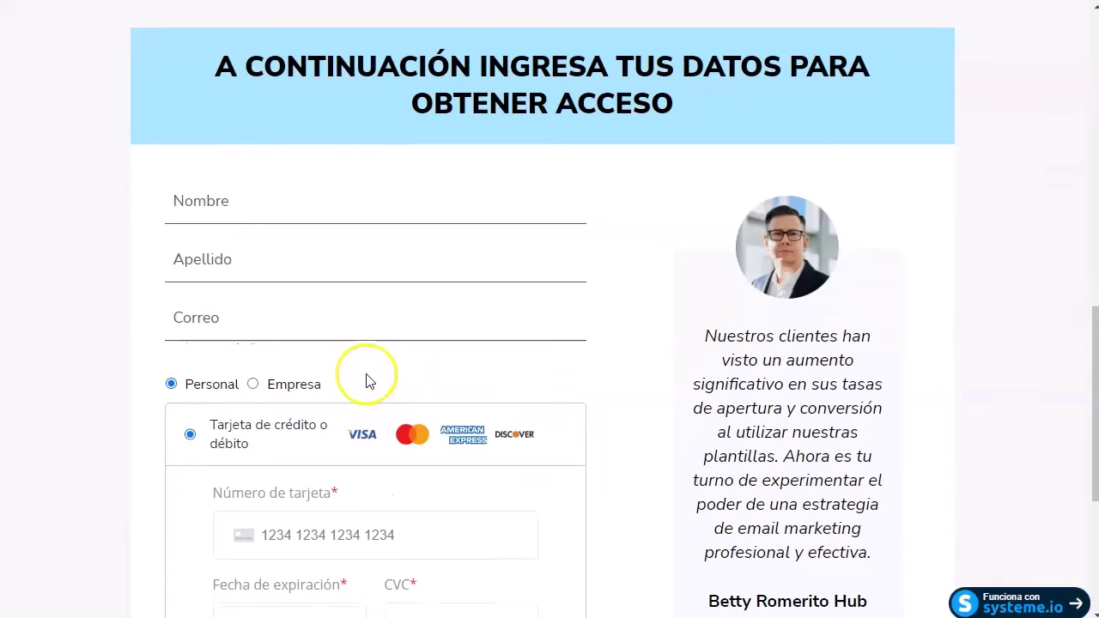
scroll(369, 378, down, 3)
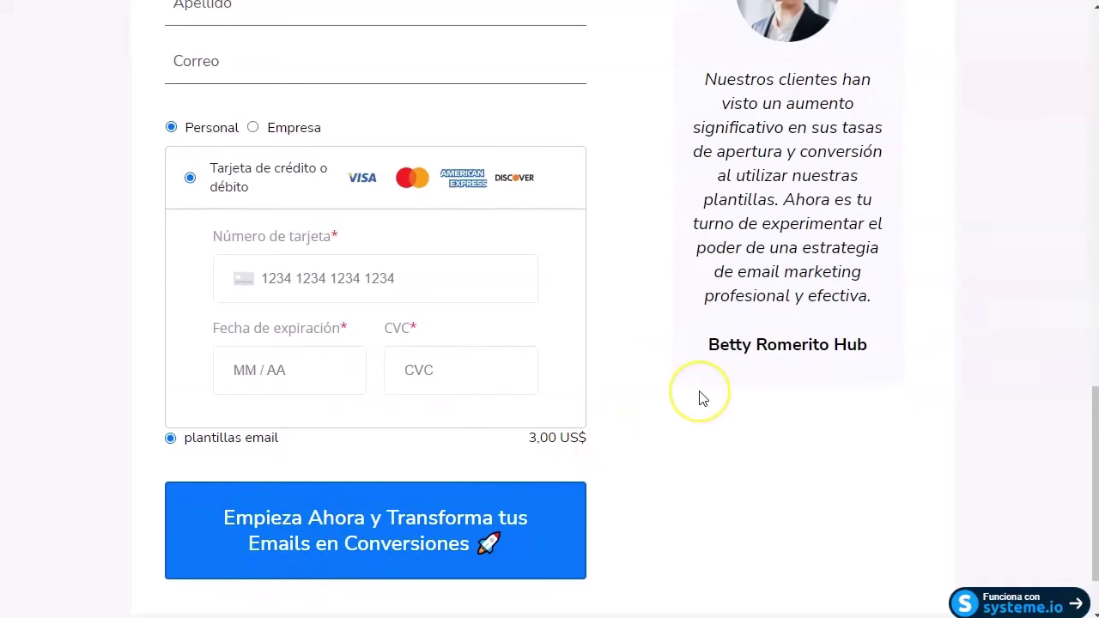
scroll(699, 398, up, 15)
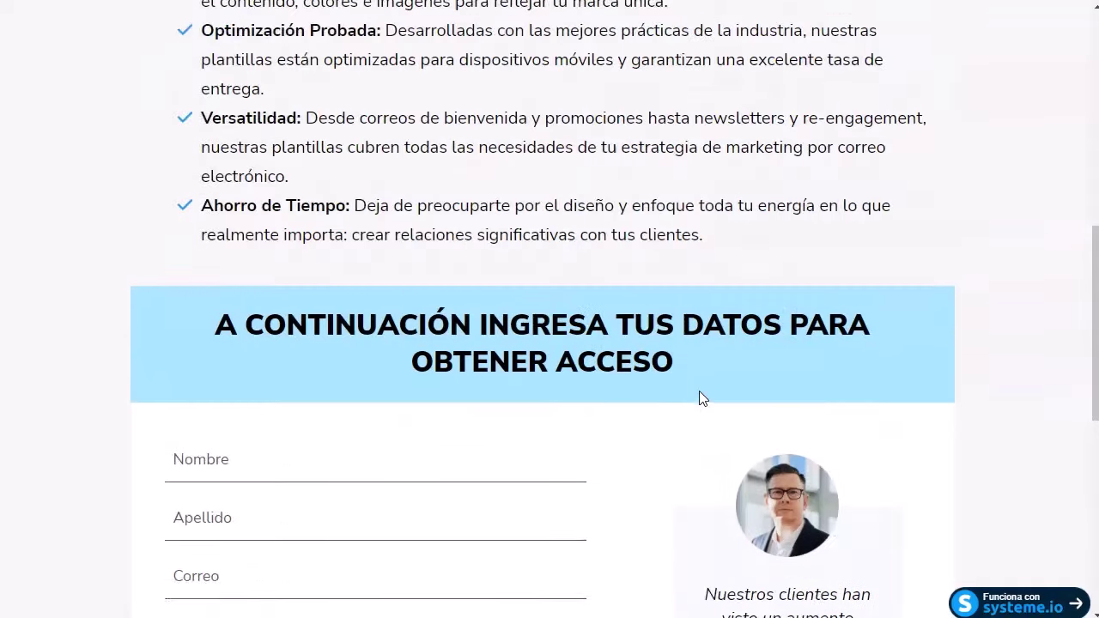
scroll(387, 416, down, 15)
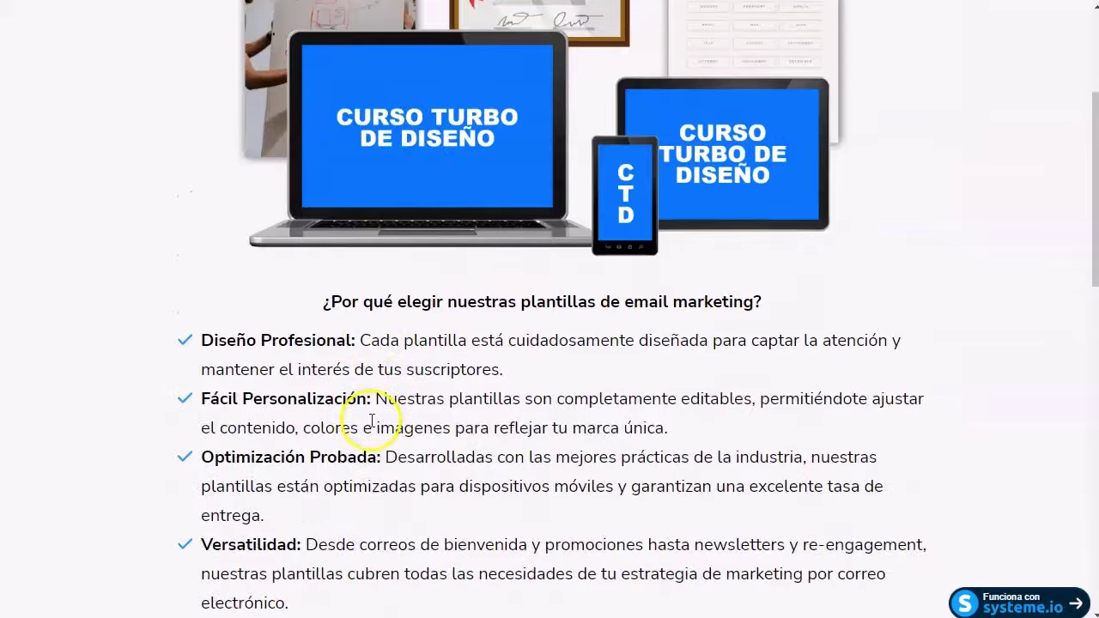
scroll(564, 515, down, 2)
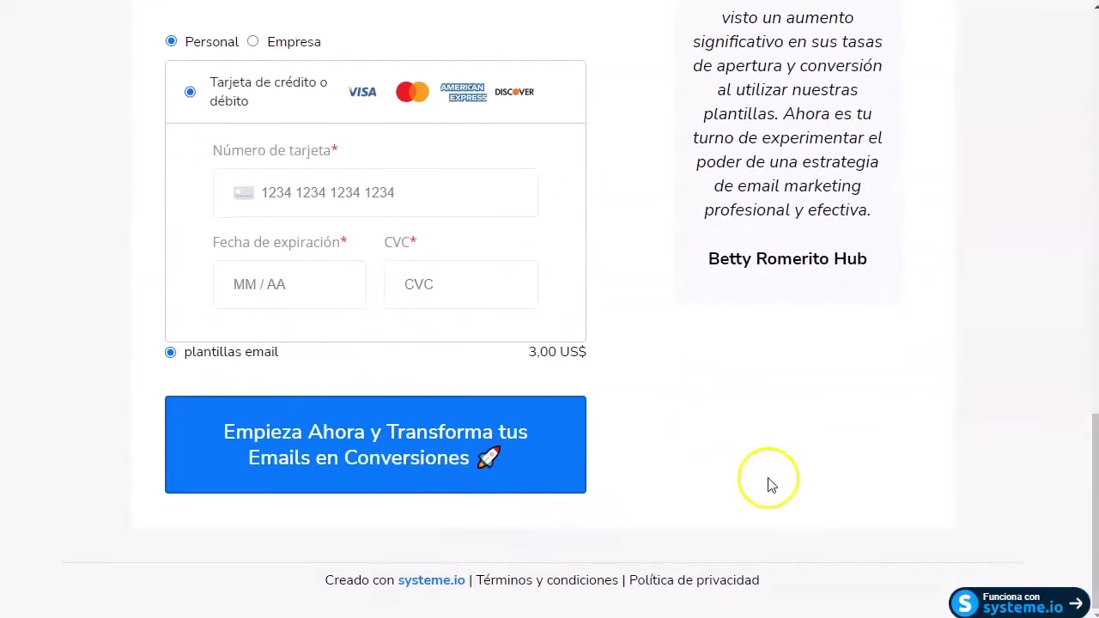
scroll(577, 442, up, 15)
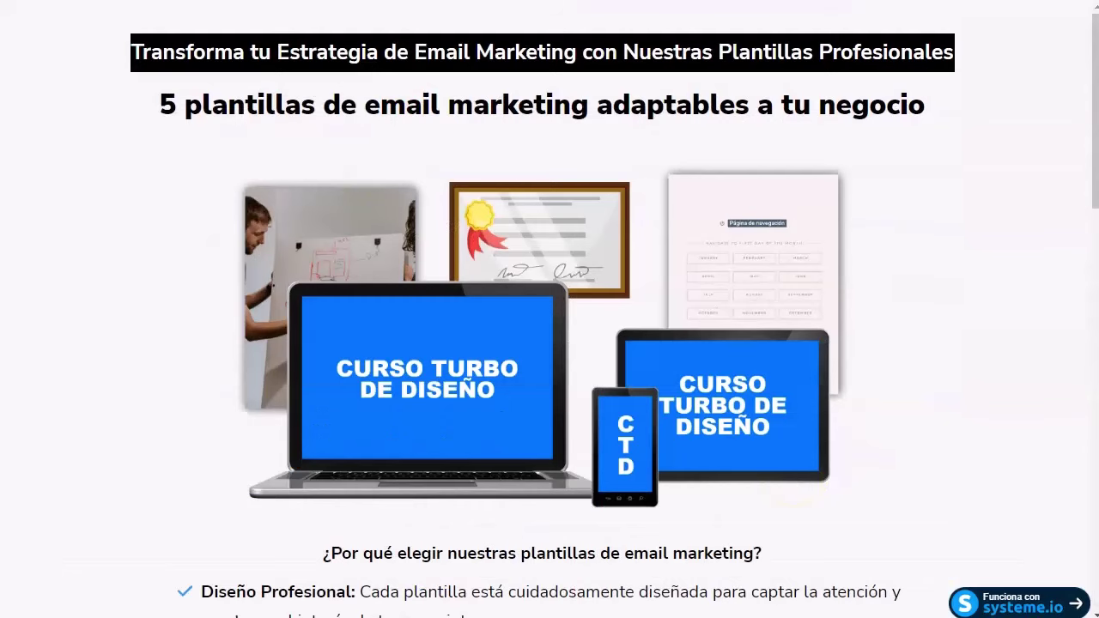
key(ctrl+w)
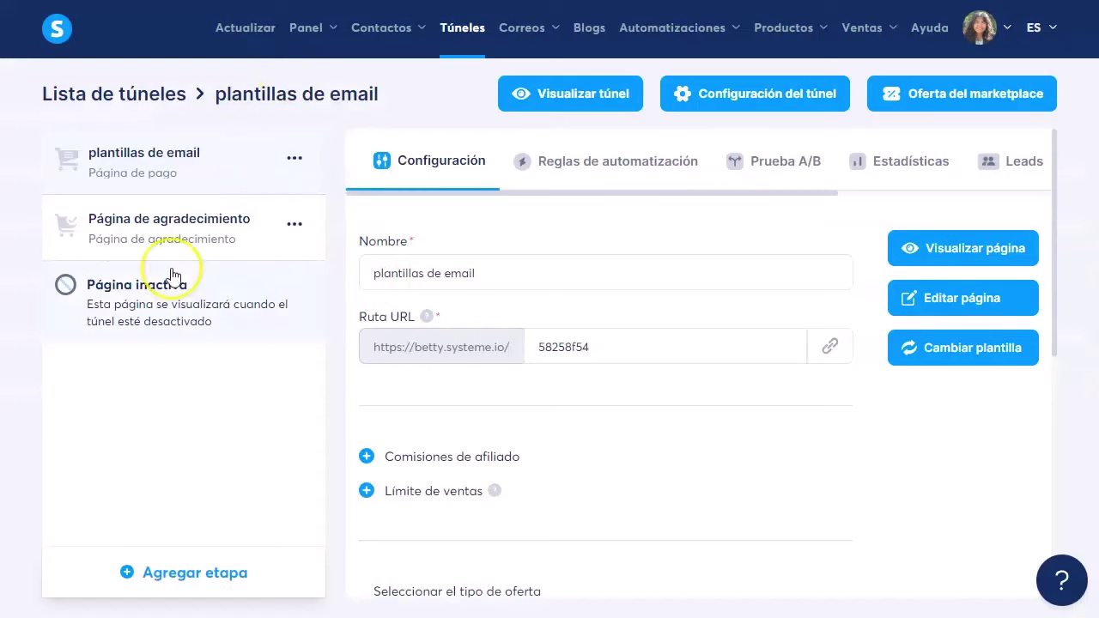
Step: Copy the payment page's Ruta URL and load it in a new browser tab
click(831, 349)
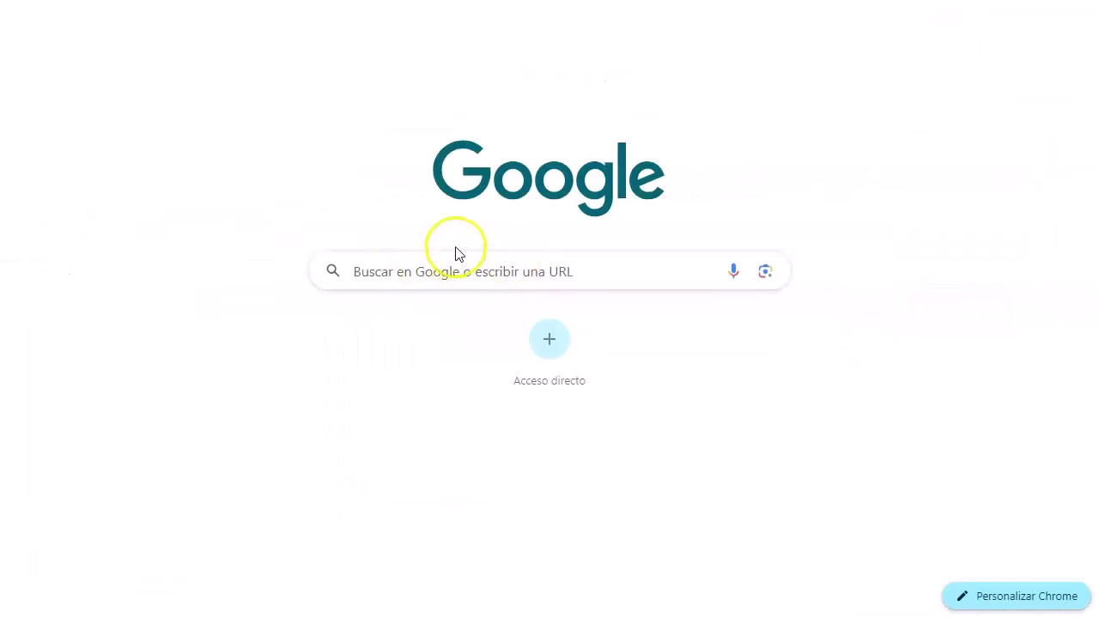
click(456, 263)
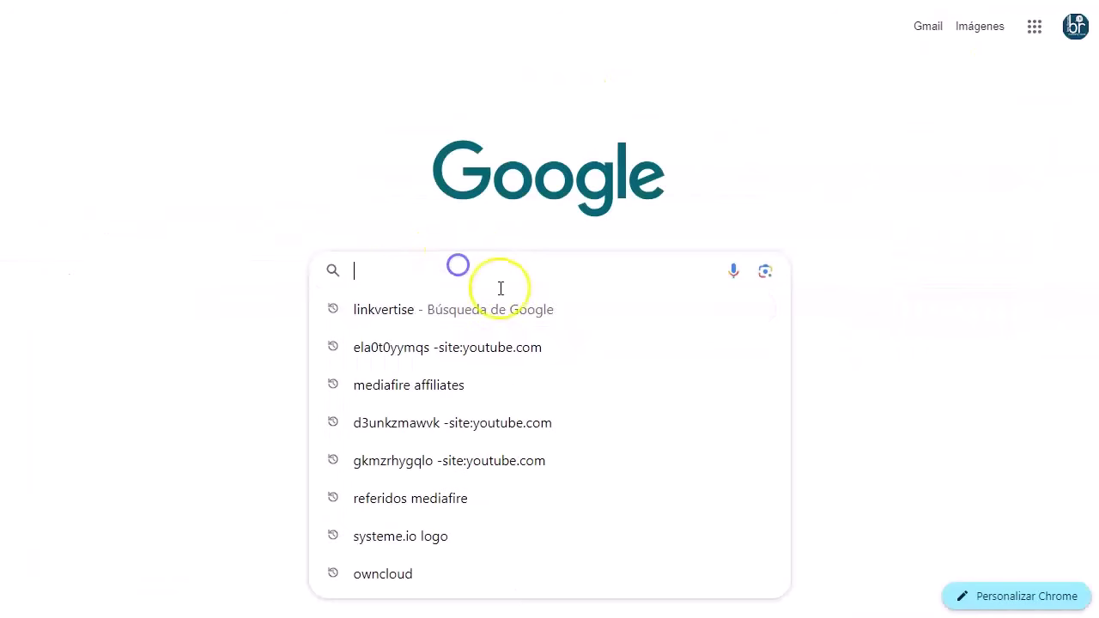
text(https://betty.systeme.io/58258f54)
key(Return)
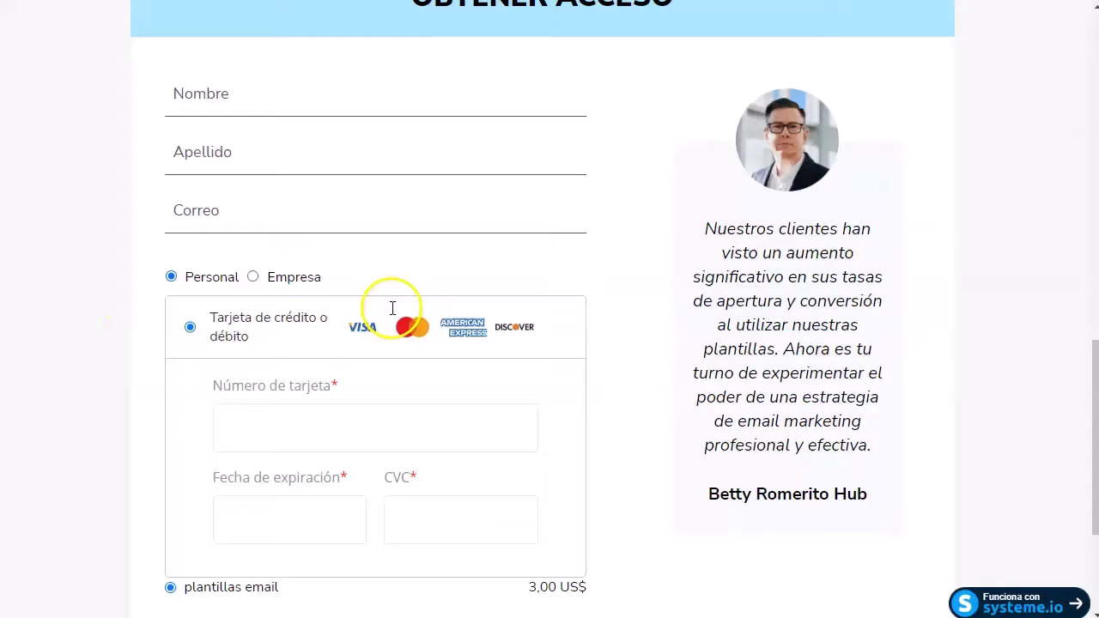
scroll(392, 307, down, 3)
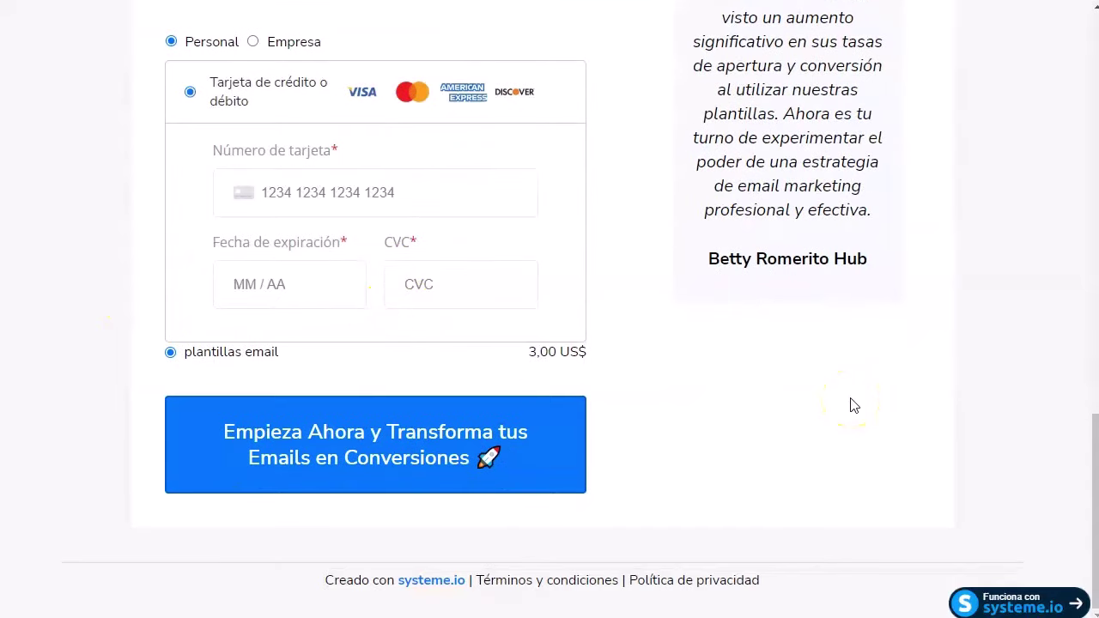
scroll(855, 405, up, 15)
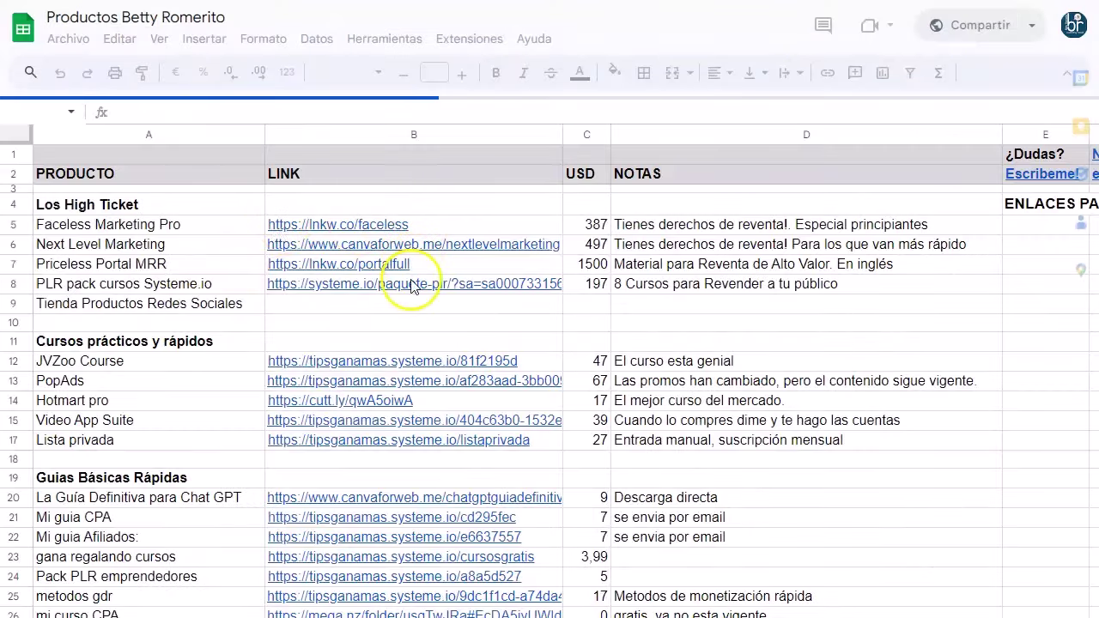
Step: Scroll the productos sheet down to B35 and open its Tienda MRR HT link
scroll(352, 284, down, 2)
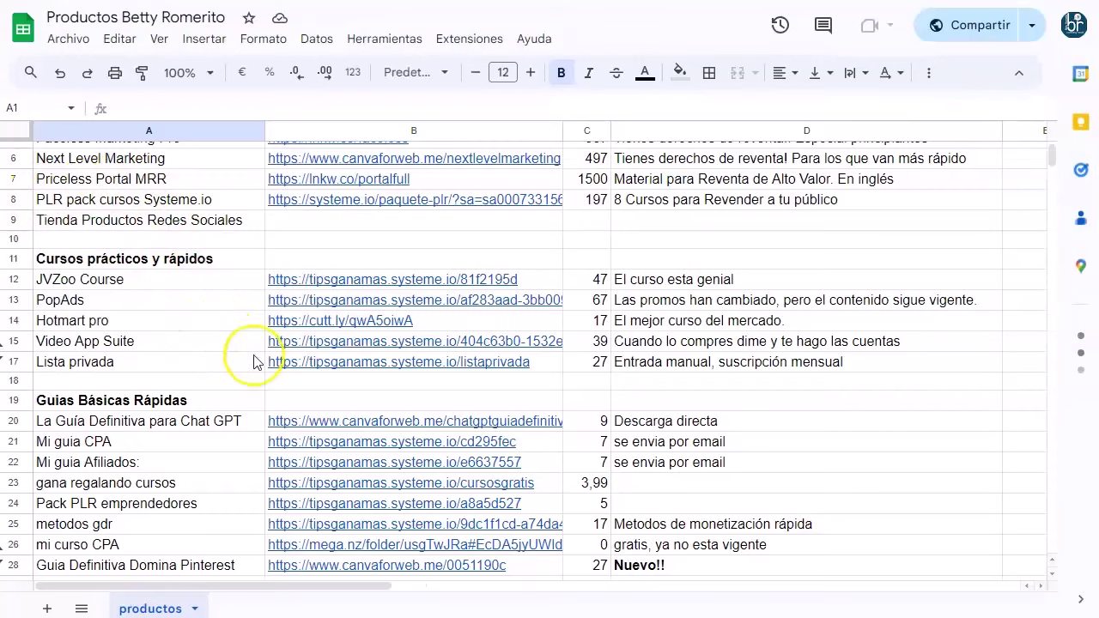
scroll(878, 295, down, 4)
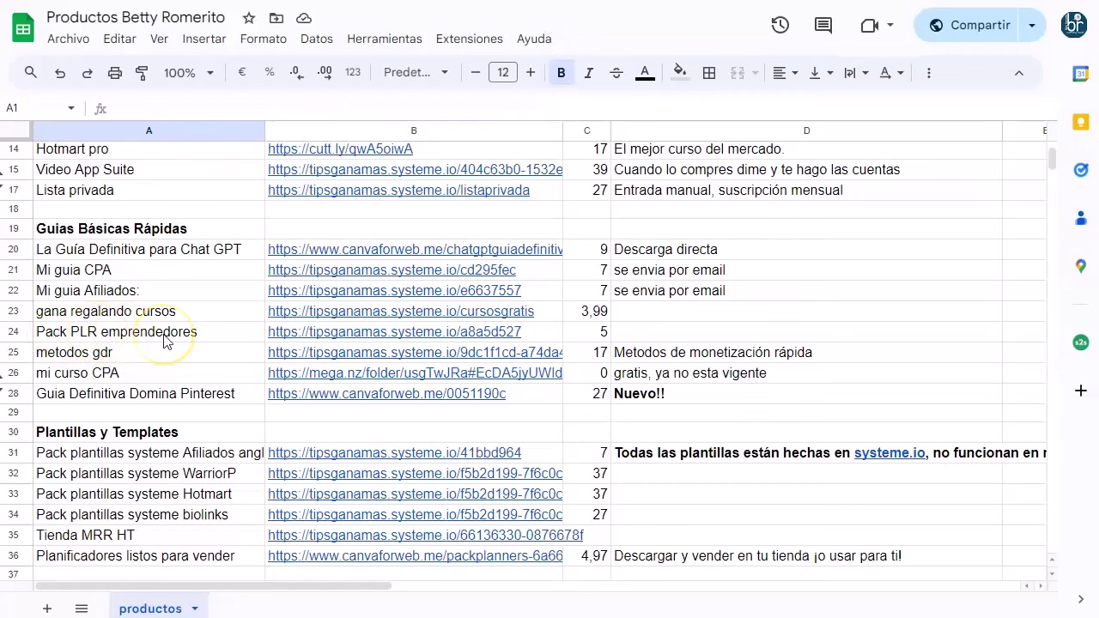
scroll(165, 341, up, 5)
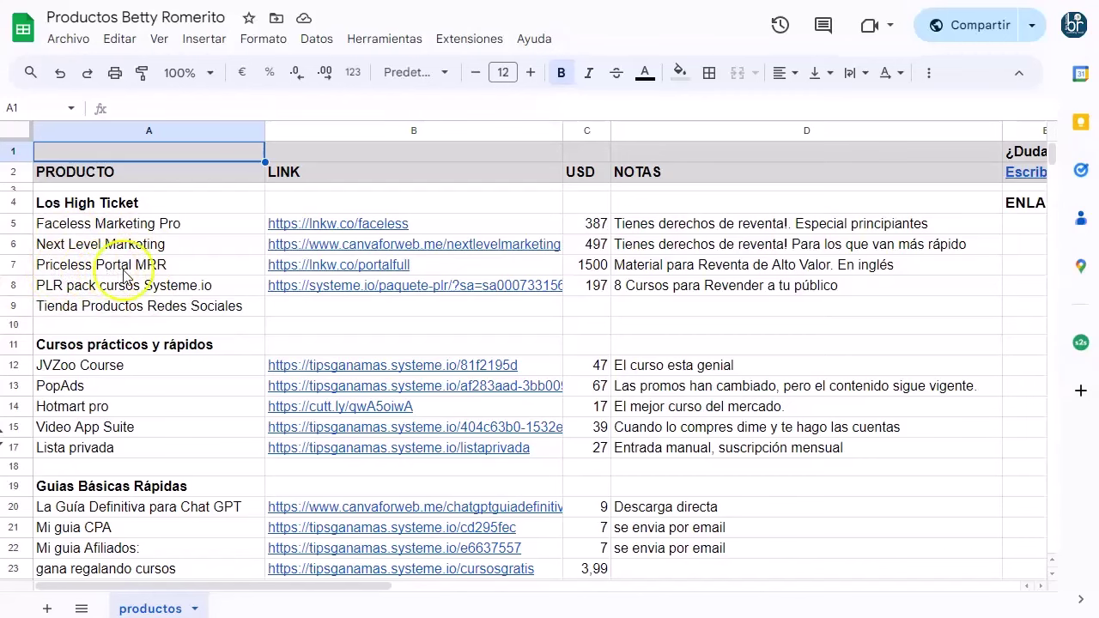
scroll(824, 296, down, 8)
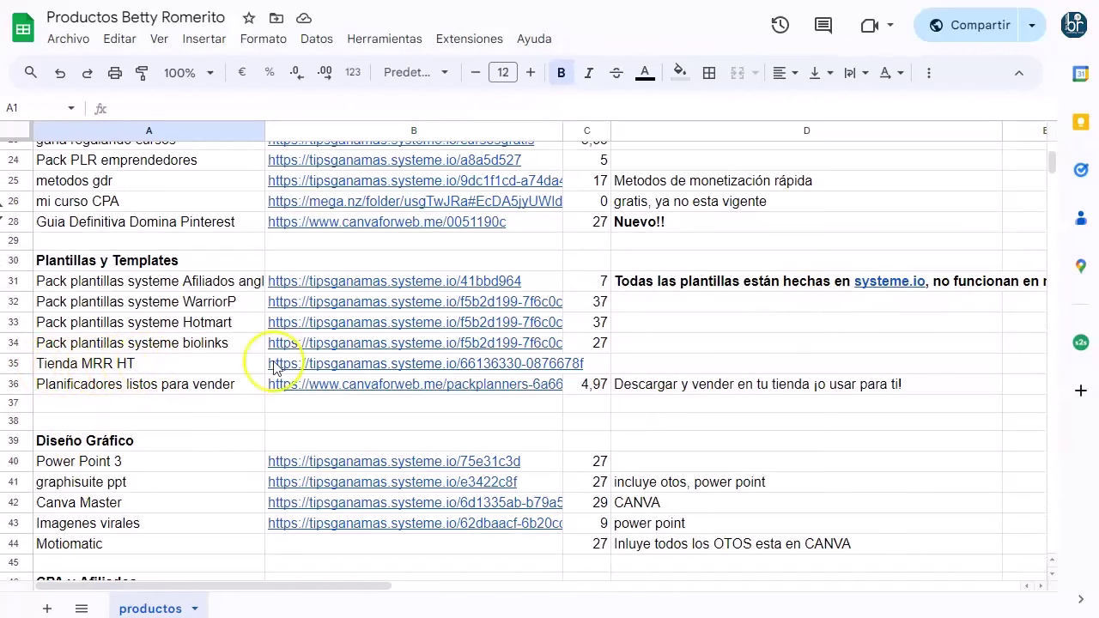
click(356, 363)
click(372, 394)
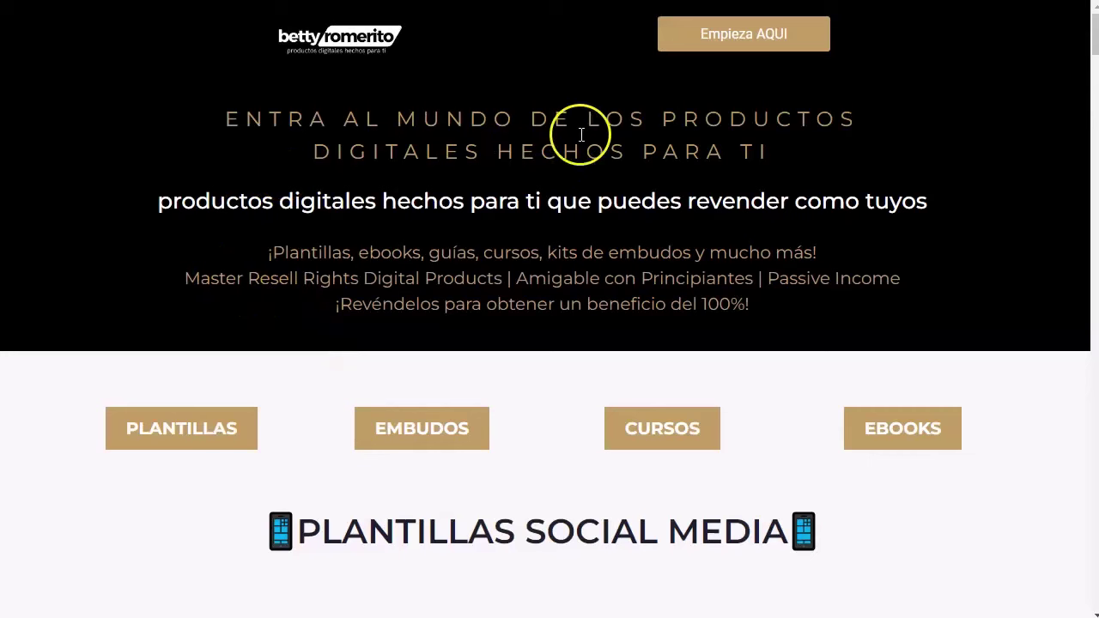
scroll(266, 236, down, 3)
scroll(269, 239, down, 5)
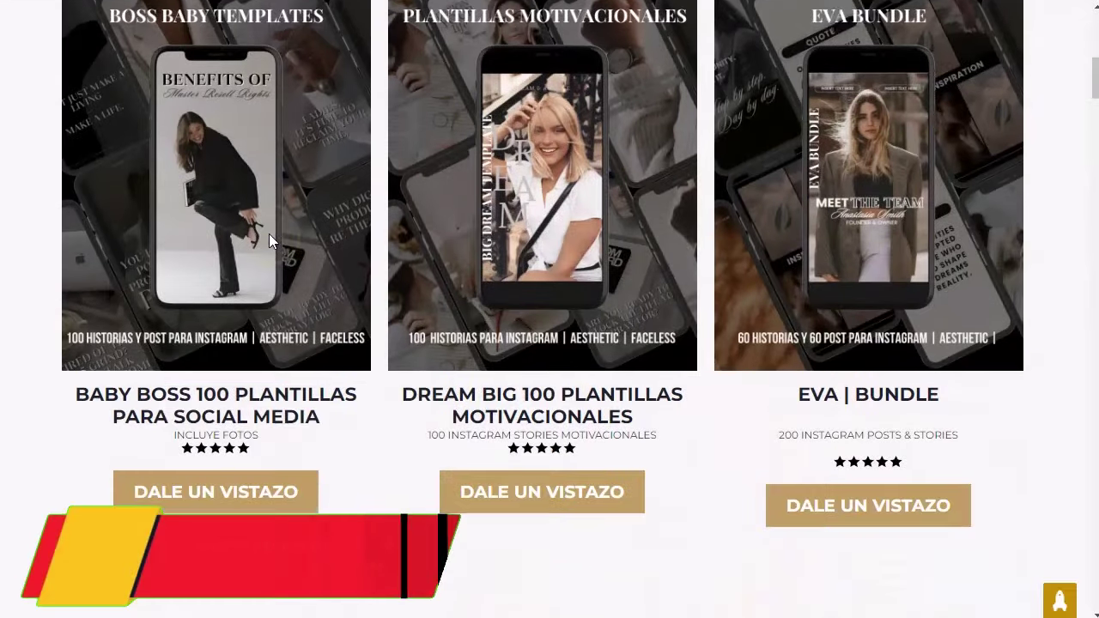
scroll(549, 344, up, 1)
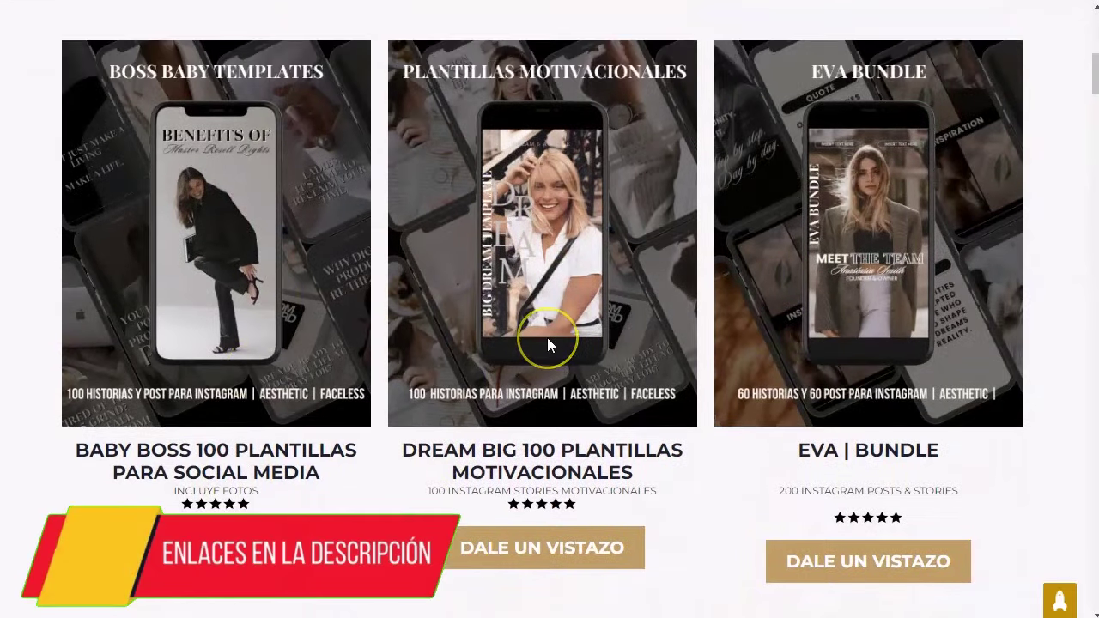
scroll(550, 344, down, 10)
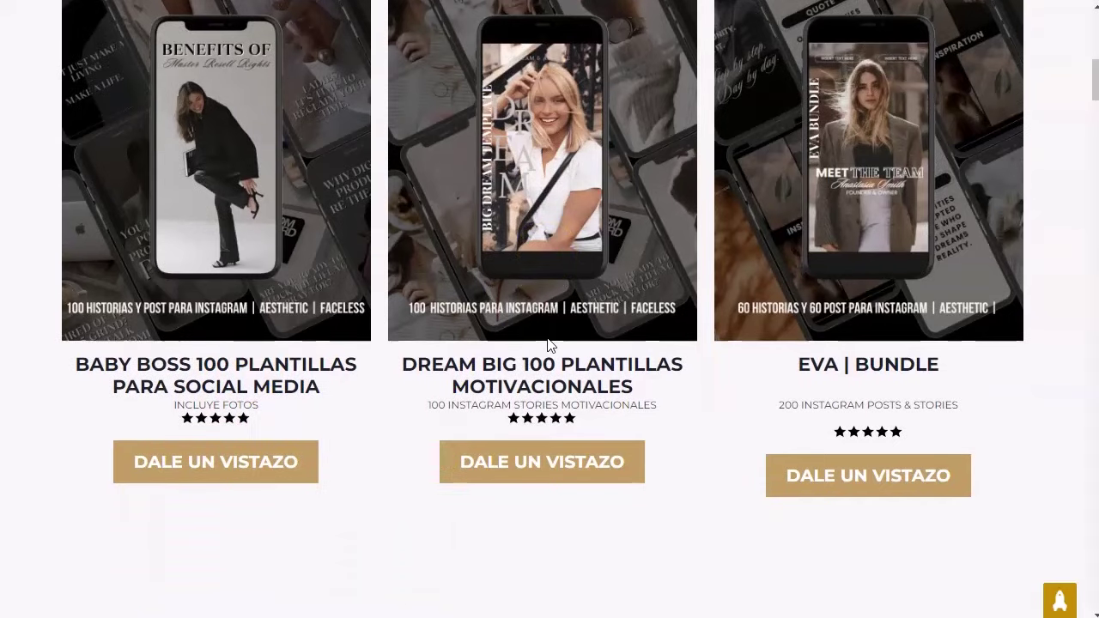
scroll(440, 364, down, 3)
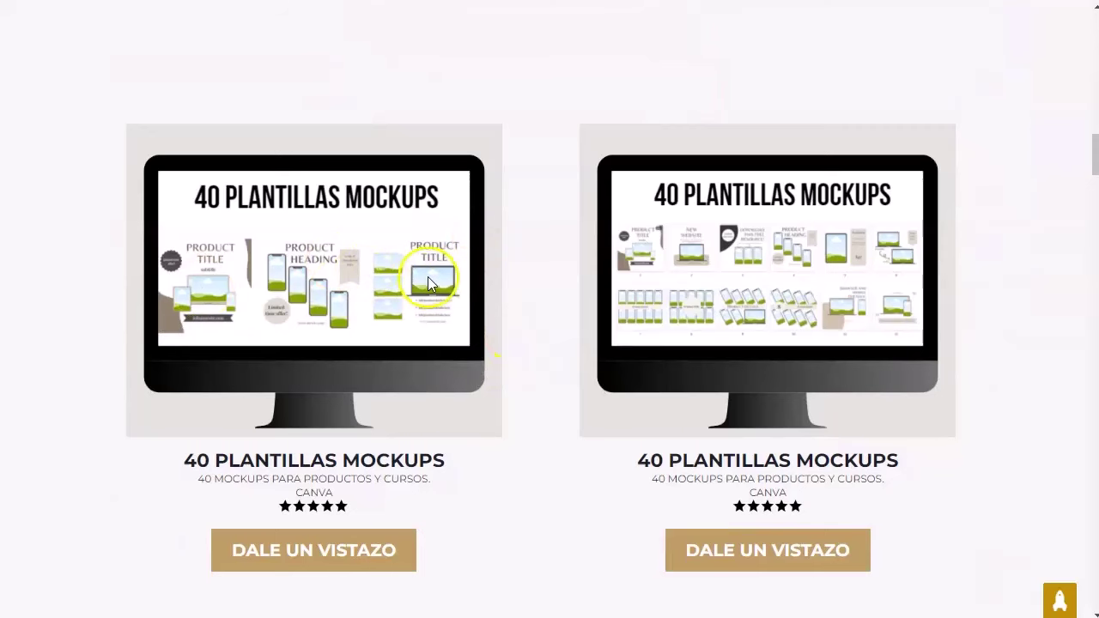
scroll(526, 343, down, 1)
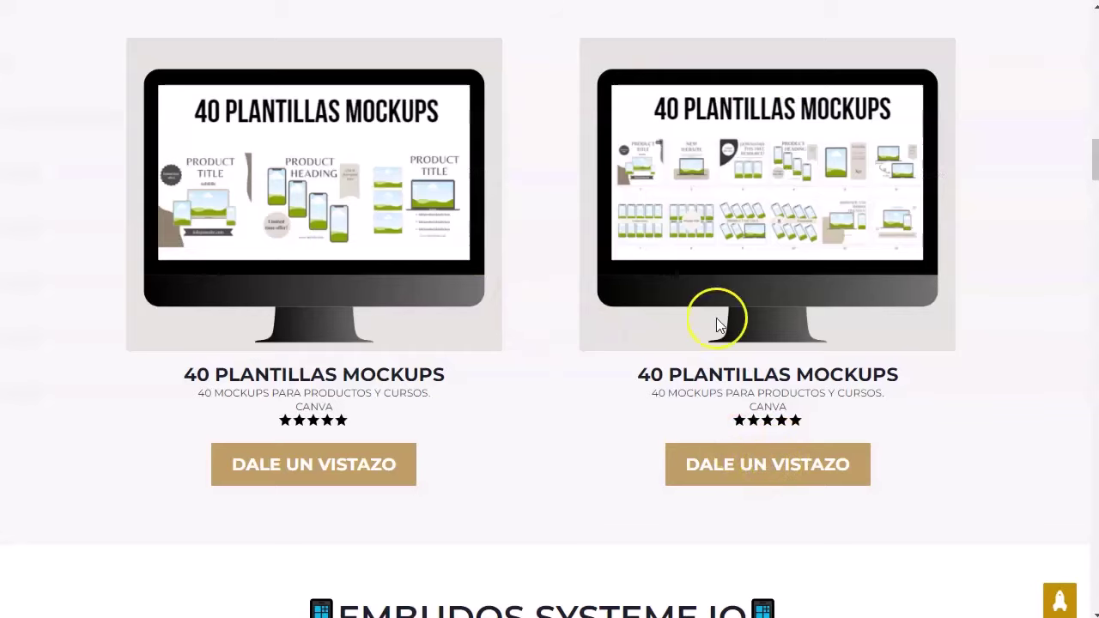
scroll(653, 292, up, 2)
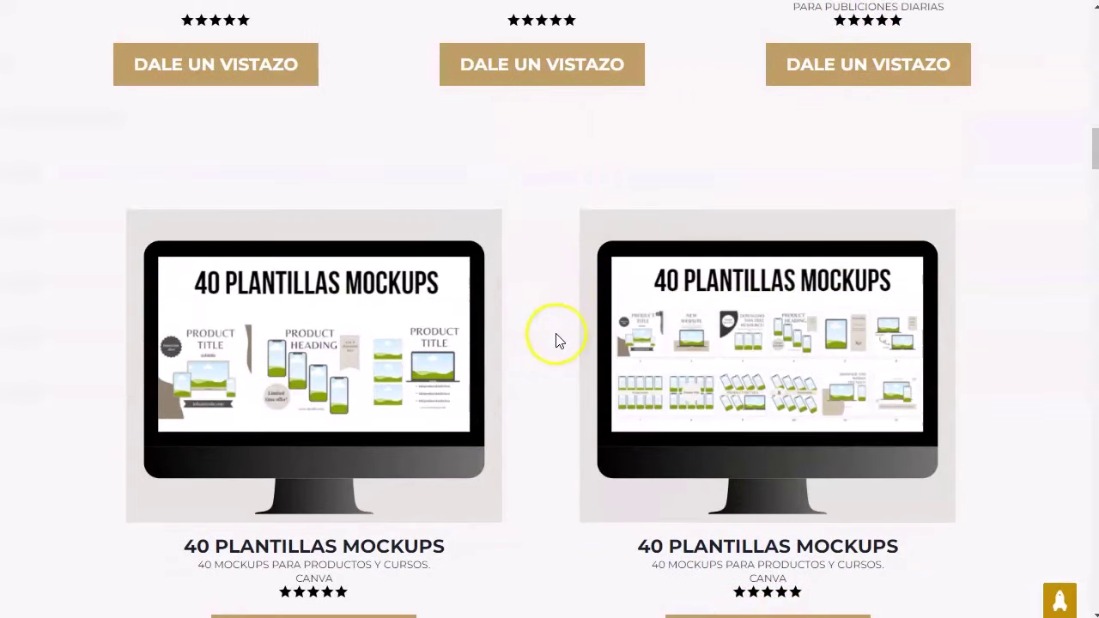